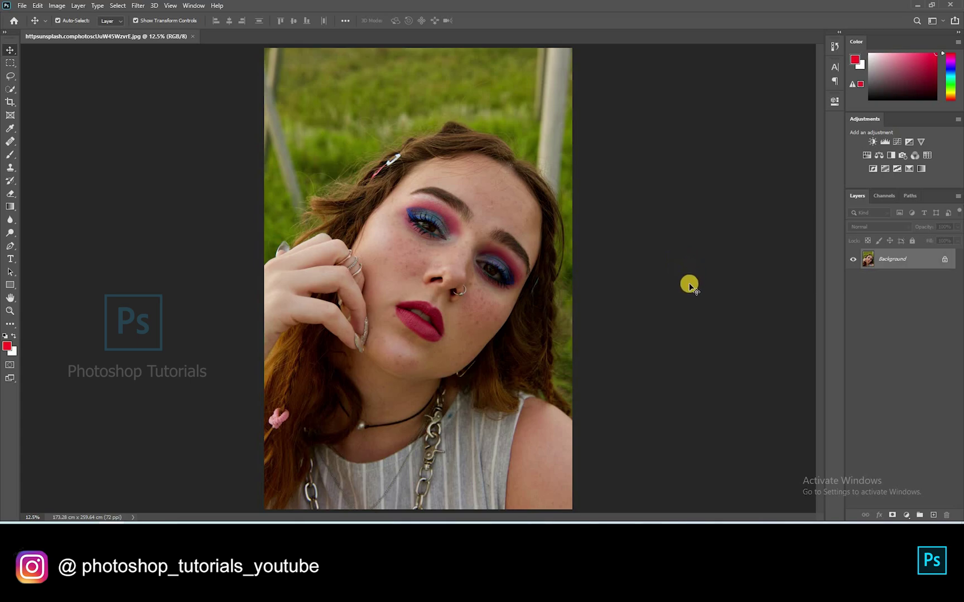
Duplicate the Background layer and rename the duplicate "copy"
{"action": "key", "text": "ctrl+j"}
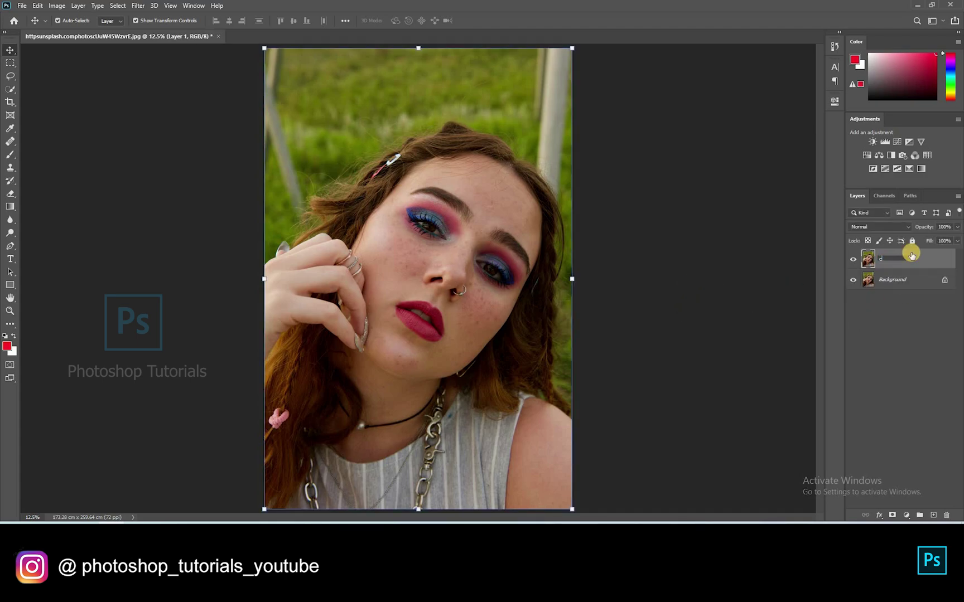
{"action": "type", "text": "y"}
{"action": "key", "text": "Return"}
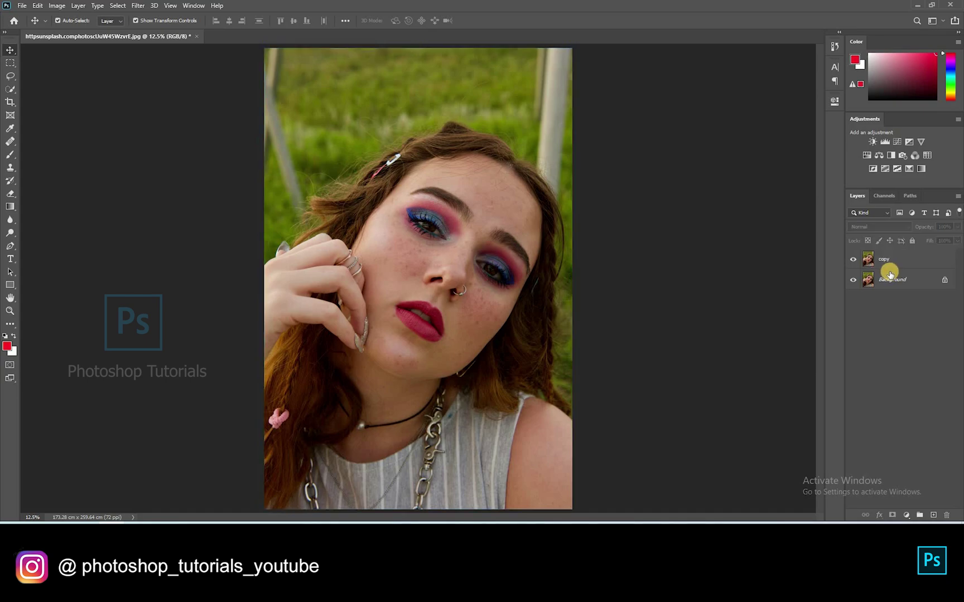
Apply the Camera Raw filter to the copy layer with Highlights -18, Shadows +31 and Exposure -0.40
{"action": "key", "text": "ctrl+shift"}
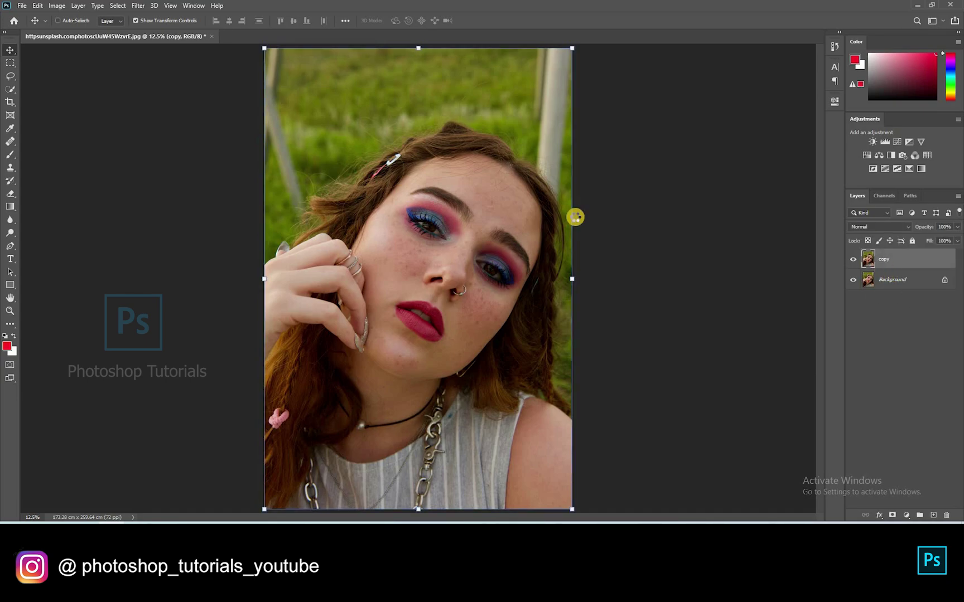
{"action": "key", "text": "ctrl+shift+a"}
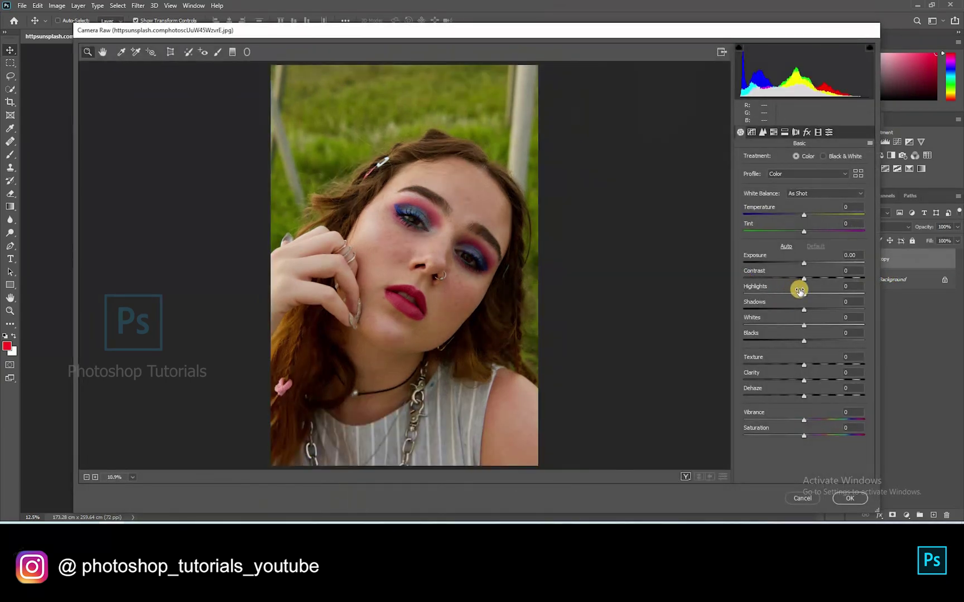
{"action": "left_click", "coordinate": [794, 294]}
{"action": "left_click", "coordinate": [823, 310]}
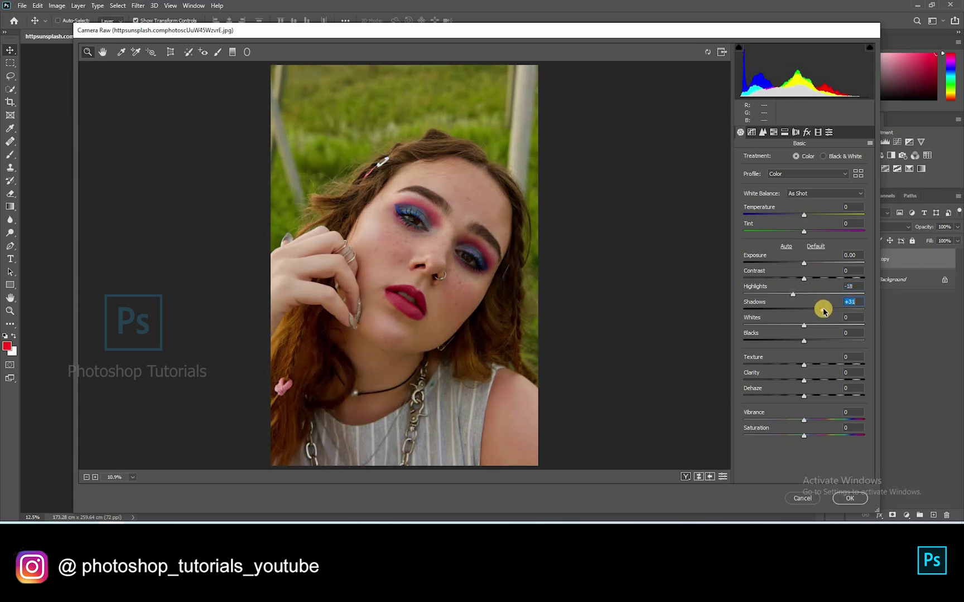
{"action": "left_click", "coordinate": [806, 266]}
{"action": "left_click_drag", "start_coordinate": [802, 266], "coordinate": [800, 270]}
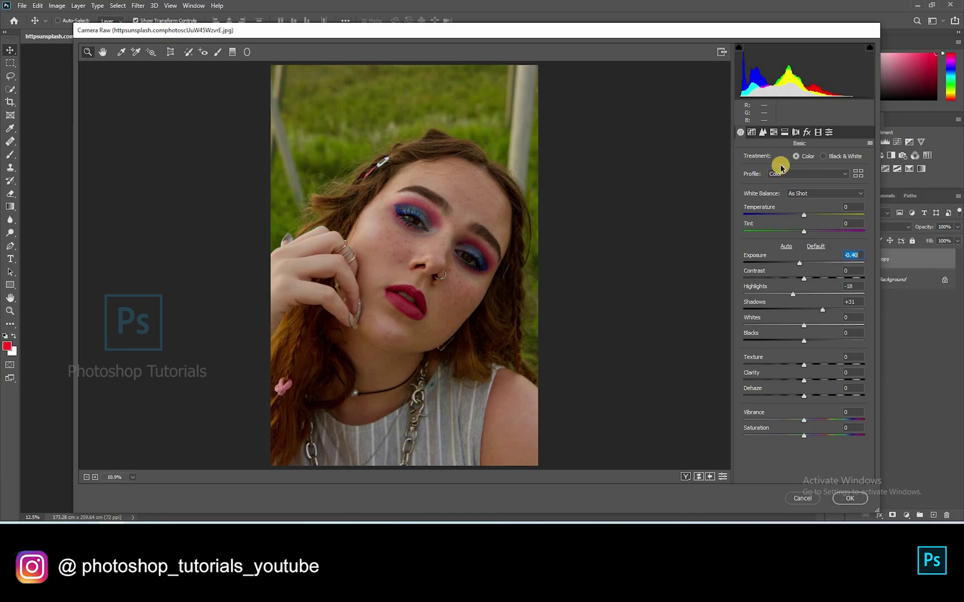
Set the HSL hues to Reds -18, Yellows -100, Greens -49, Aquas +5, Blues -23, Purples -33 and Magentas +35
{"action": "left_click", "coordinate": [773, 132]}
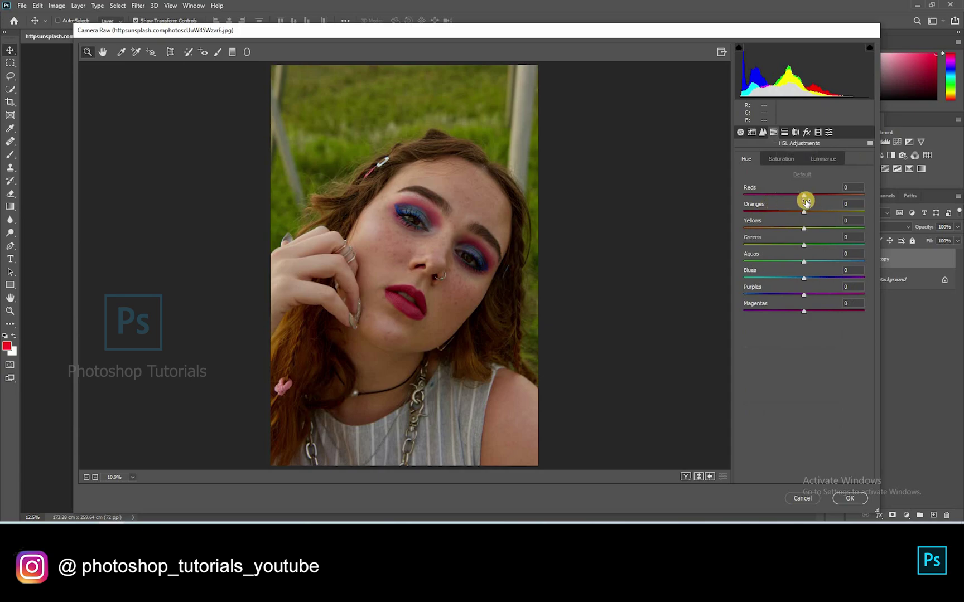
{"action": "left_click_drag", "start_coordinate": [793, 229], "coordinate": [725, 260]}
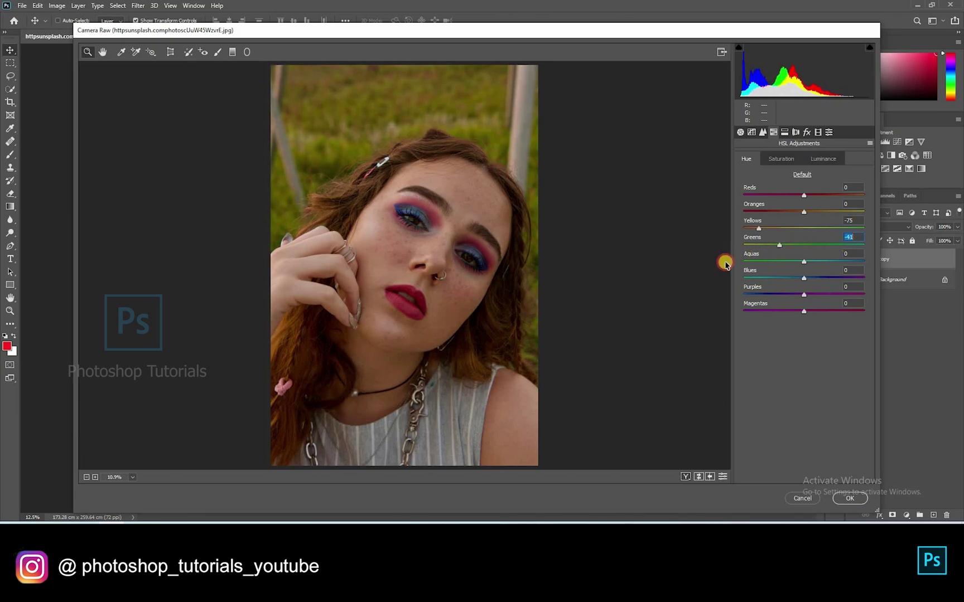
{"action": "left_click", "coordinate": [824, 261]}
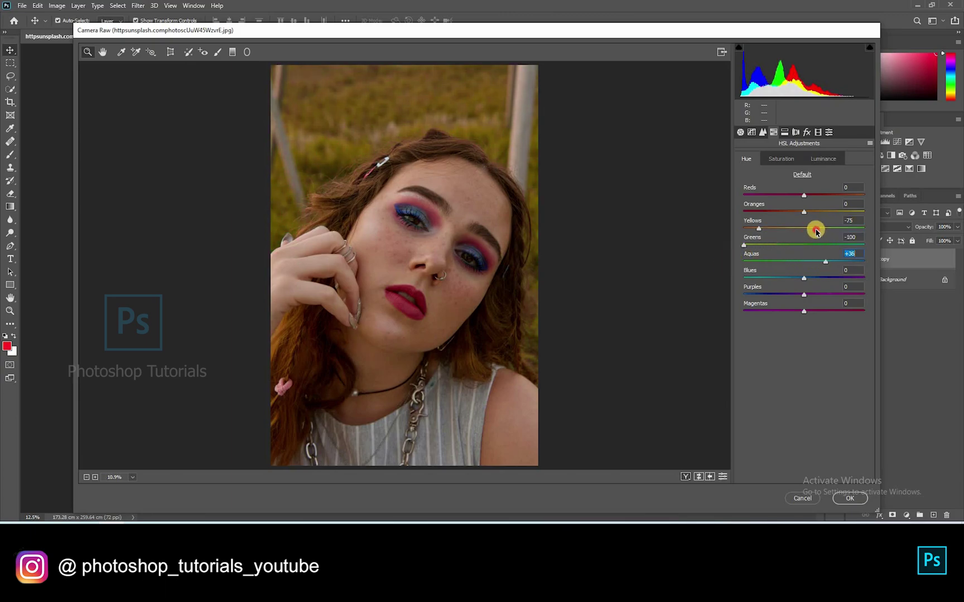
{"action": "left_click_drag", "start_coordinate": [824, 229], "coordinate": [861, 228]}
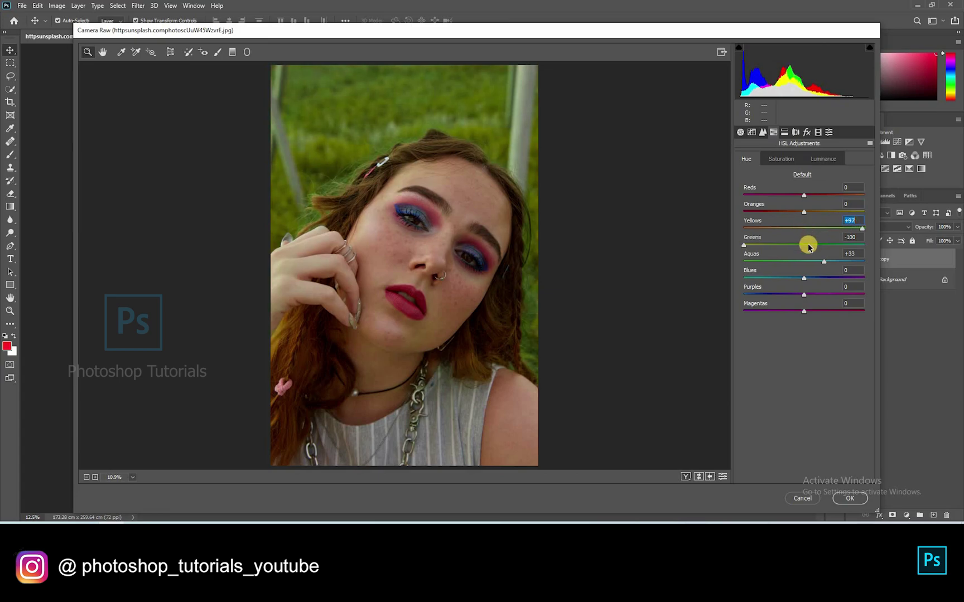
{"action": "left_click_drag", "start_coordinate": [818, 260], "coordinate": [770, 245]}
{"action": "left_click", "coordinate": [801, 263]}
{"action": "left_click_drag", "start_coordinate": [806, 294], "coordinate": [779, 295]}
{"action": "left_click_drag", "start_coordinate": [789, 229], "coordinate": [807, 261]}
{"action": "left_click_drag", "start_coordinate": [804, 278], "coordinate": [825, 307]}
{"action": "left_click", "coordinate": [786, 194]}
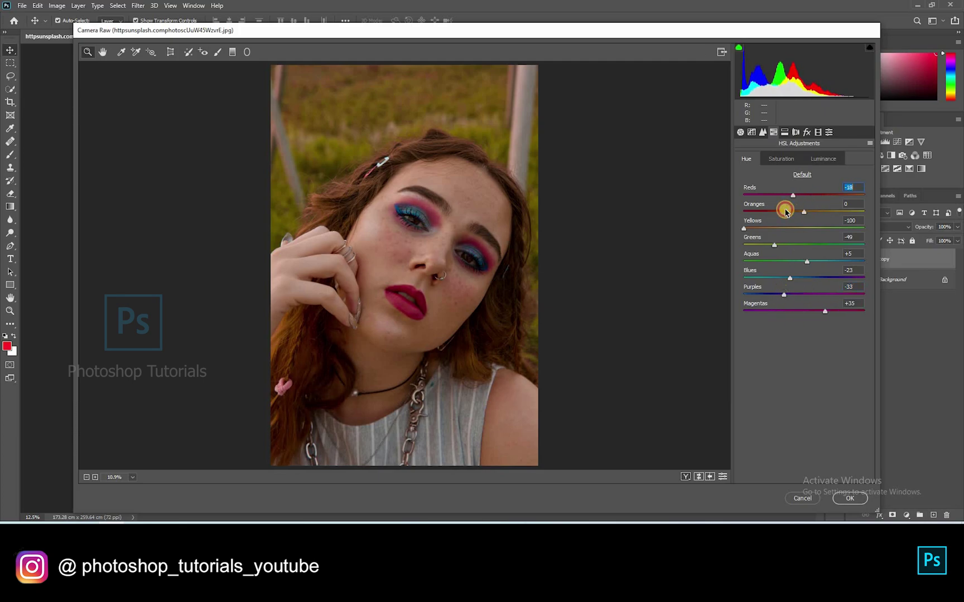
Adjust the HSL saturation of the yellows, greens, aquas, blues and purples
{"action": "left_click", "coordinate": [782, 159]}
{"action": "left_click_drag", "start_coordinate": [804, 229], "coordinate": [820, 245]}
{"action": "left_click", "coordinate": [802, 259]}
{"action": "left_click", "coordinate": [829, 277]}
{"action": "mouse_move", "coordinate": [812, 290]}
{"action": "left_mouse_down"}
{"action": "mouse_move", "coordinate": [826, 289]}
{"action": "mouse_move", "coordinate": [808, 293]}
{"action": "left_mouse_up"}
Set HSL luminance to Oranges -4, Yellows -33, Greens -17, Aquas +9, Purples +8, Magentas +8, apply the filter and compare before and after
{"action": "left_click", "coordinate": [822, 159]}
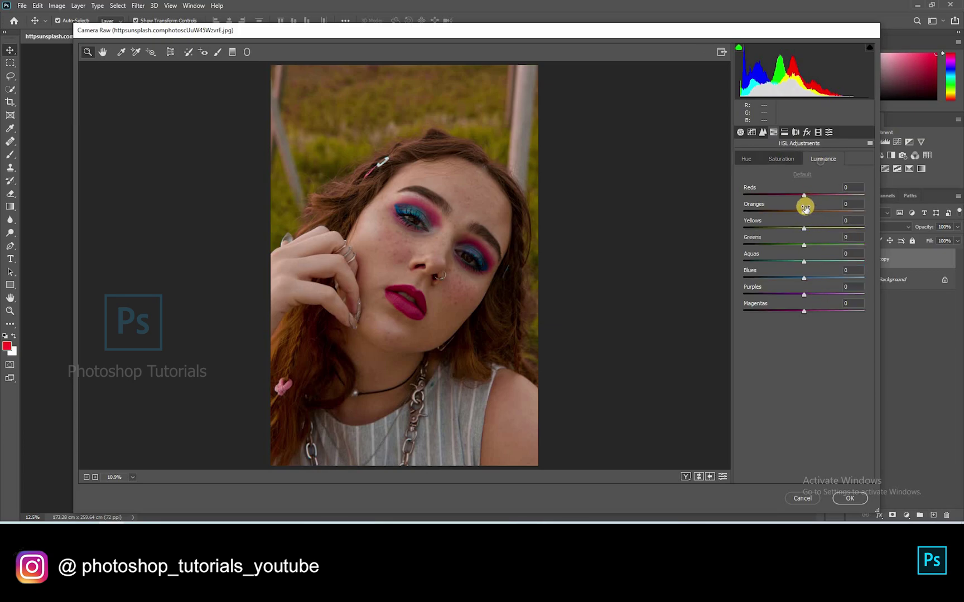
{"action": "mouse_move", "coordinate": [804, 213]}
{"action": "left_mouse_down"}
{"action": "mouse_move", "coordinate": [815, 216]}
{"action": "mouse_move", "coordinate": [806, 219]}
{"action": "left_mouse_up"}
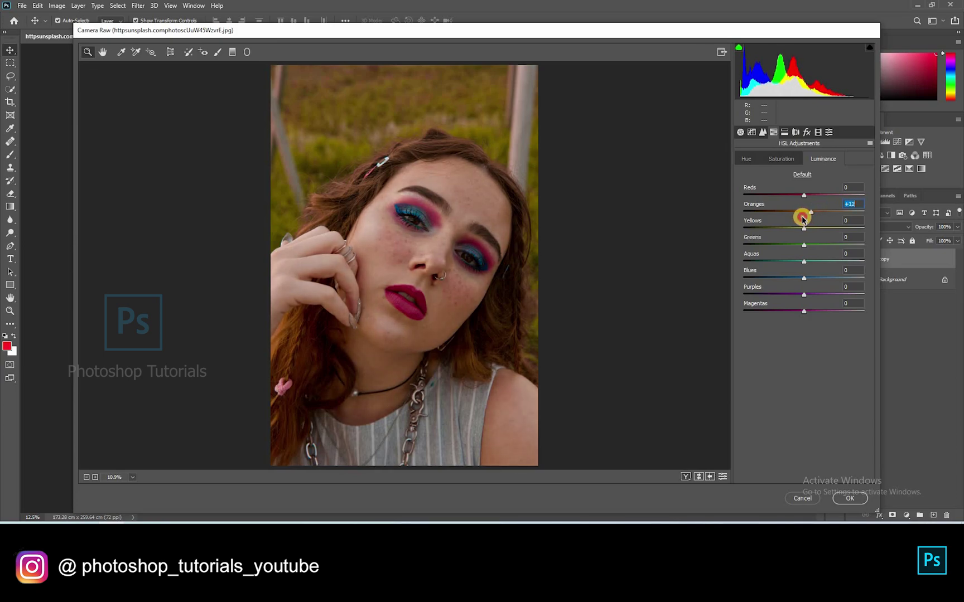
{"action": "mouse_move", "coordinate": [804, 294]}
{"action": "left_mouse_down"}
{"action": "mouse_move", "coordinate": [823, 287]}
{"action": "mouse_move", "coordinate": [803, 294]}
{"action": "mouse_move", "coordinate": [809, 312]}
{"action": "left_mouse_up"}
{"action": "mouse_move", "coordinate": [803, 245]}
{"action": "left_mouse_down"}
{"action": "mouse_move", "coordinate": [838, 245]}
{"action": "mouse_move", "coordinate": [800, 258]}
{"action": "mouse_move", "coordinate": [810, 262]}
{"action": "left_mouse_up"}
{"action": "mouse_move", "coordinate": [785, 228]}
{"action": "left_mouse_down"}
{"action": "mouse_move", "coordinate": [803, 230]}
{"action": "mouse_move", "coordinate": [784, 230]}
{"action": "mouse_move", "coordinate": [796, 221]}
{"action": "left_mouse_up"}
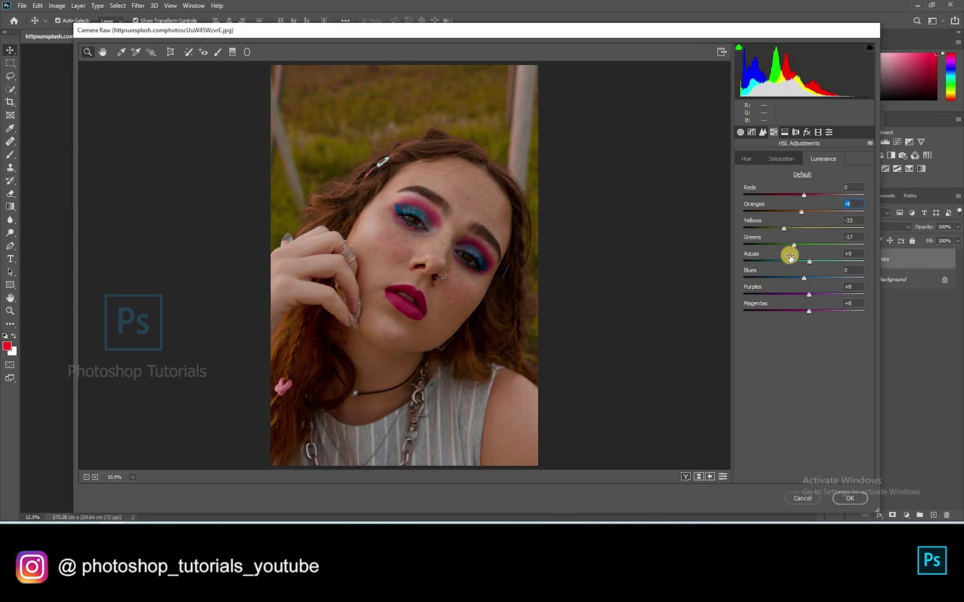
{"action": "left_click", "coordinate": [851, 499]}
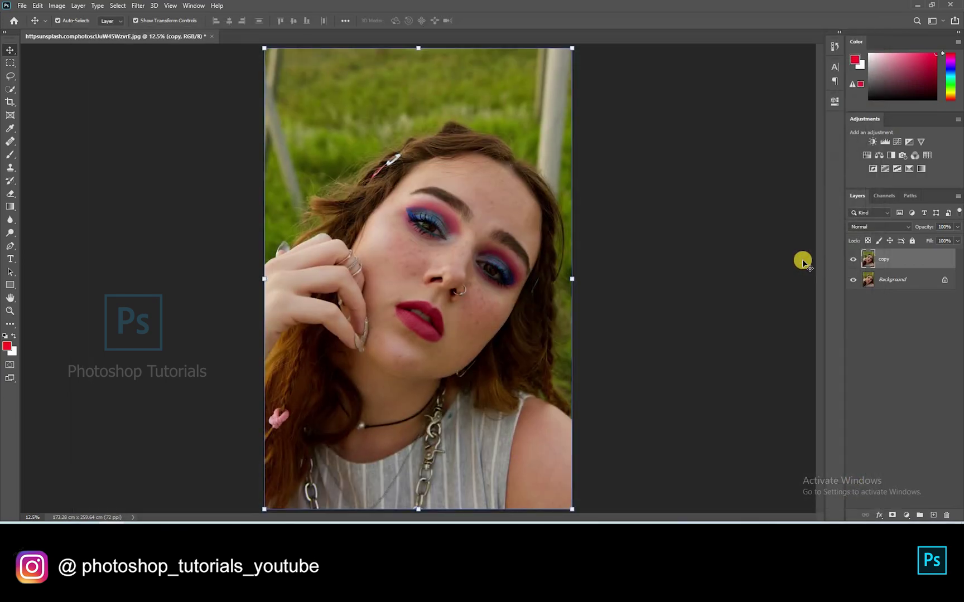
{"action": "left_click", "coordinate": [852, 260]}
{"action": "left_click", "coordinate": [852, 260]}
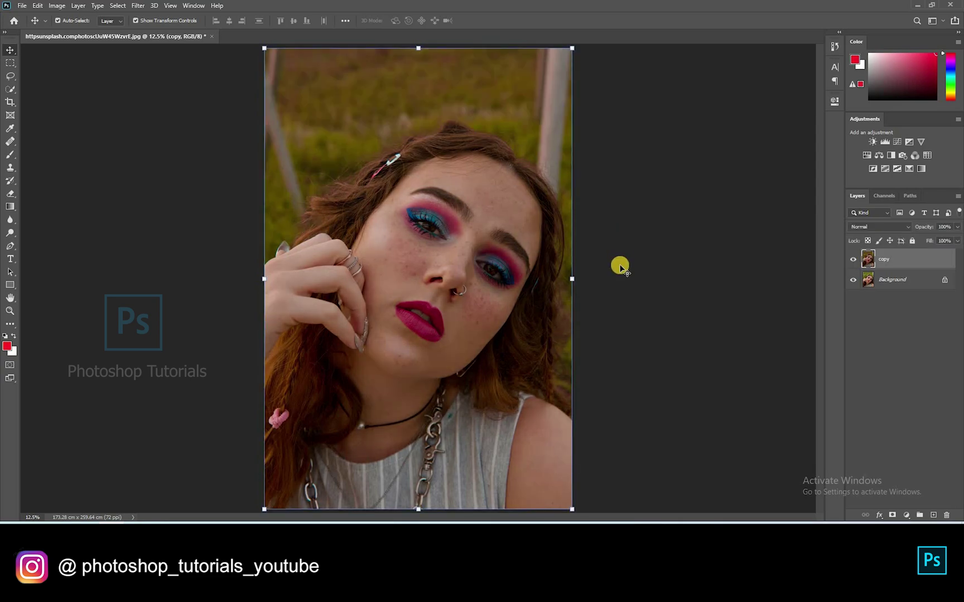
Choose the Healing Brush and add a new layer named "cleam up" above the copy layer
{"action": "scroll", "coordinate": [331, 248], "scroll_direction": "up", "scroll_amount": 6}
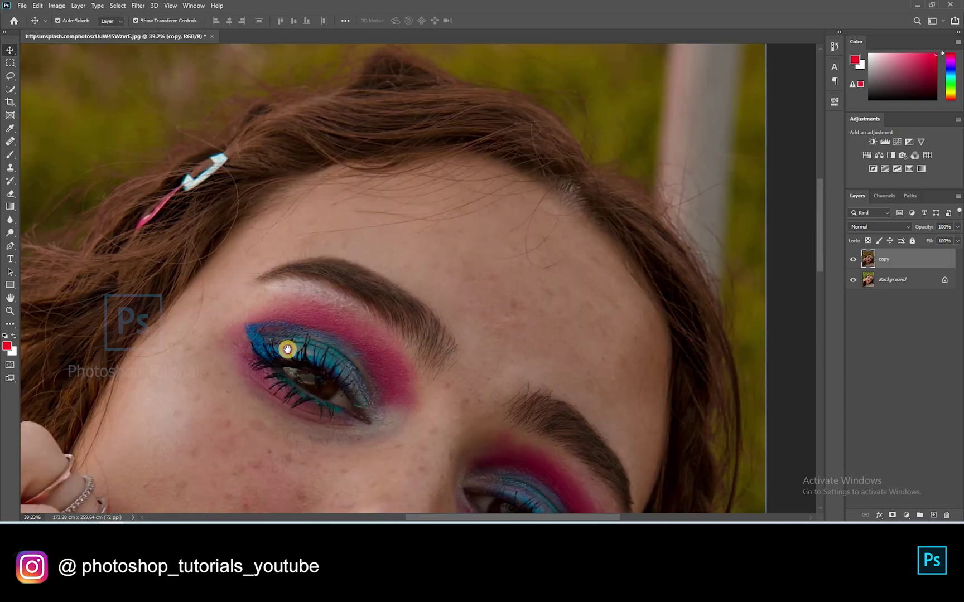
{"action": "scroll", "coordinate": [286, 344], "scroll_direction": "up", "scroll_amount": 3}
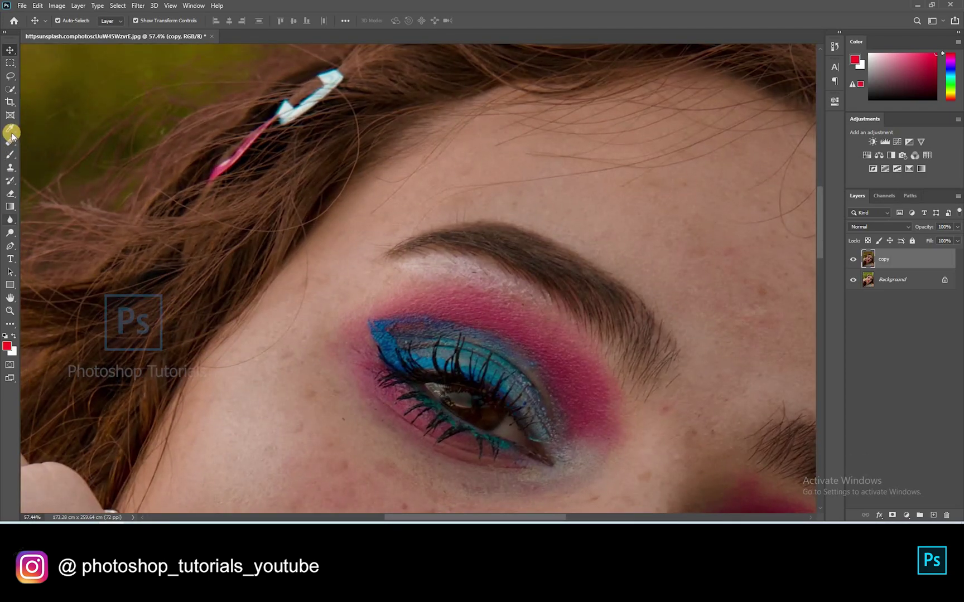
{"action": "left_click", "coordinate": [10, 141]}
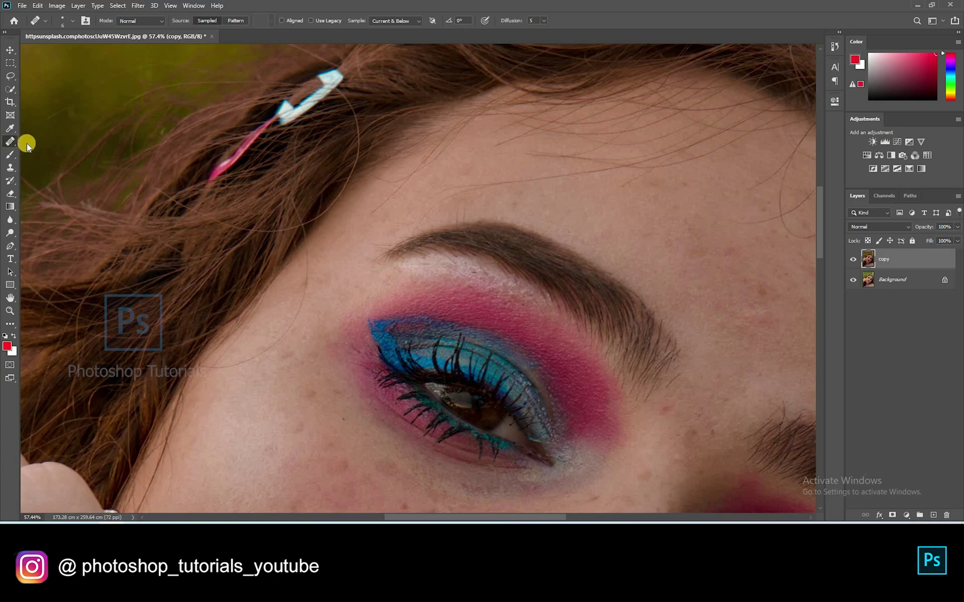
{"action": "right_click", "coordinate": [12, 142]}
{"action": "left_click", "coordinate": [934, 515]}
Heal the stray hairs and small blemishes on the temple between the hairline and the eyebrow's outer end
{"action": "scroll", "coordinate": [298, 335], "scroll_direction": "up", "scroll_amount": 2}
{"action": "mouse_move", "coordinate": [316, 259]}
{"action": "left_mouse_down"}
{"action": "mouse_move", "coordinate": [475, 159]}
{"action": "mouse_move", "coordinate": [456, 216]}
{"action": "mouse_move", "coordinate": [400, 291]}
{"action": "mouse_move", "coordinate": [402, 269]}
{"action": "mouse_move", "coordinate": [370, 280]}
{"action": "left_mouse_up"}
{"action": "left_click", "coordinate": [330, 316], "text": "alt"}
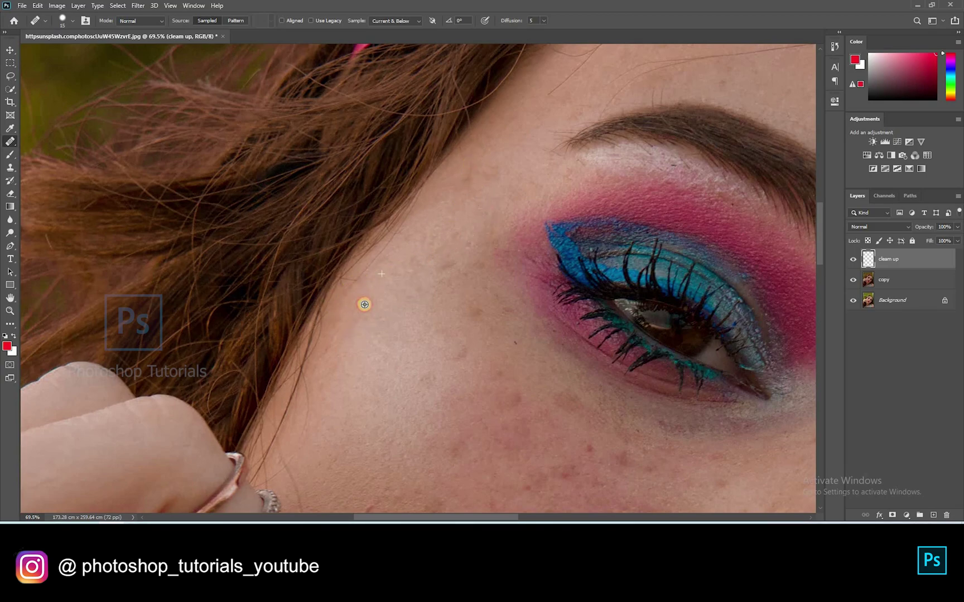
{"action": "left_click_drag", "start_coordinate": [420, 193], "coordinate": [329, 288]}
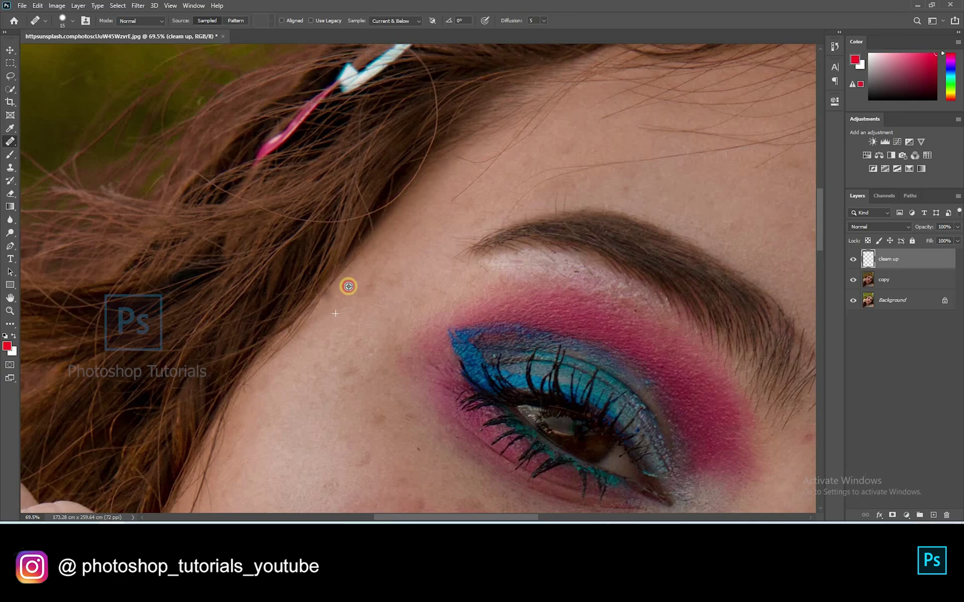
{"action": "left_click_drag", "start_coordinate": [454, 241], "coordinate": [364, 323]}
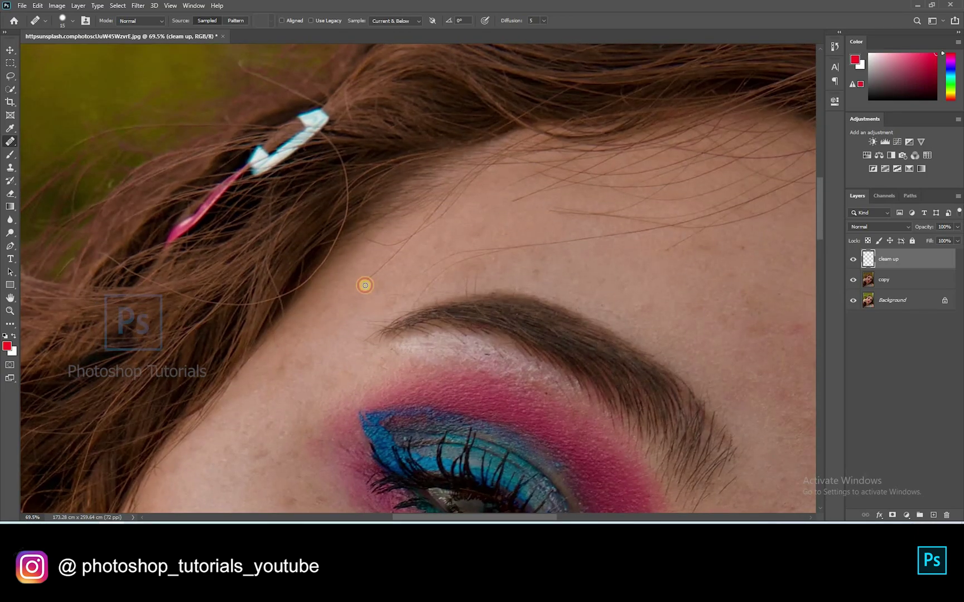
{"action": "left_click", "coordinate": [382, 244]}
{"action": "left_click_drag", "start_coordinate": [429, 238], "coordinate": [453, 205]}
Heal the long thin hair that curves above the eyebrow's outer end and runs across the forehead, using nearby sampled skin
{"action": "scroll", "coordinate": [454, 174], "scroll_direction": "up", "scroll_amount": 2}
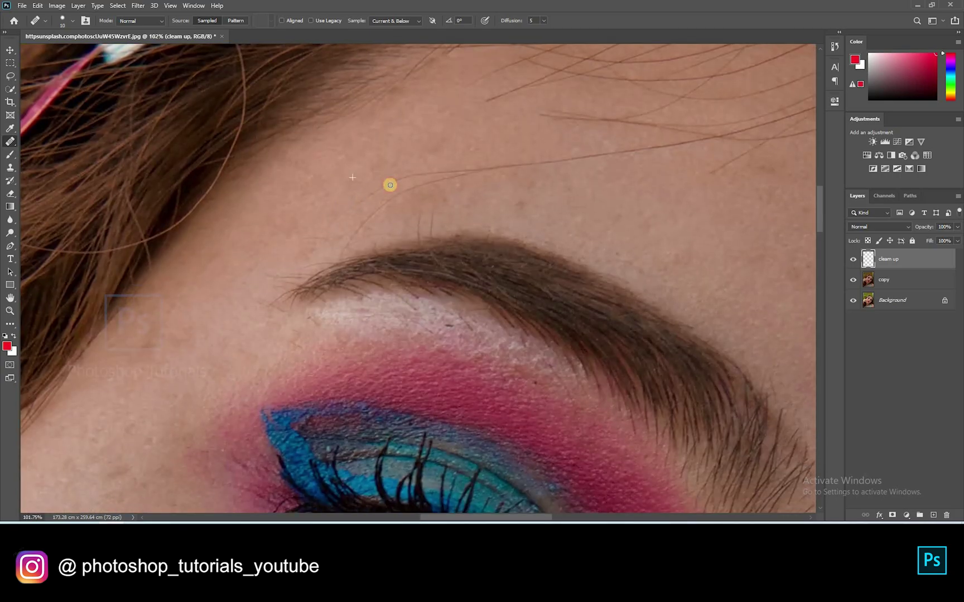
{"action": "left_click", "coordinate": [347, 246], "text": "alt"}
{"action": "left_click_drag", "start_coordinate": [348, 241], "coordinate": [367, 219]}
{"action": "left_click", "coordinate": [353, 204], "text": "alt"}
{"action": "mouse_move", "coordinate": [369, 220]}
{"action": "left_mouse_down"}
{"action": "mouse_move", "coordinate": [470, 173]}
{"action": "mouse_move", "coordinate": [330, 237]}
{"action": "mouse_move", "coordinate": [419, 236]}
{"action": "left_mouse_up"}
{"action": "left_click", "coordinate": [475, 165], "text": "alt"}
{"action": "left_click", "coordinate": [432, 259], "text": "alt"}
{"action": "mouse_move", "coordinate": [436, 232]}
{"action": "left_mouse_down"}
{"action": "mouse_move", "coordinate": [489, 233]}
{"action": "mouse_move", "coordinate": [526, 221]}
{"action": "left_mouse_up"}
{"action": "left_click_drag", "start_coordinate": [490, 291], "coordinate": [543, 381]}
{"action": "left_click", "coordinate": [393, 237], "text": "alt"}
{"action": "left_click_drag", "start_coordinate": [387, 270], "coordinate": [421, 252]}
{"action": "left_click", "coordinate": [420, 252], "text": "alt"}
{"action": "left_click", "coordinate": [431, 252]}
{"action": "mouse_move", "coordinate": [489, 246]}
{"action": "left_mouse_down"}
{"action": "mouse_move", "coordinate": [364, 184]}
{"action": "mouse_move", "coordinate": [463, 197]}
{"action": "mouse_move", "coordinate": [400, 190]}
{"action": "mouse_move", "coordinate": [460, 188]}
{"action": "left_mouse_up"}
{"action": "left_click", "coordinate": [416, 208], "text": "alt"}
{"action": "left_click", "coordinate": [438, 244], "text": "alt"}
{"action": "left_click_drag", "start_coordinate": [527, 239], "coordinate": [569, 219]}
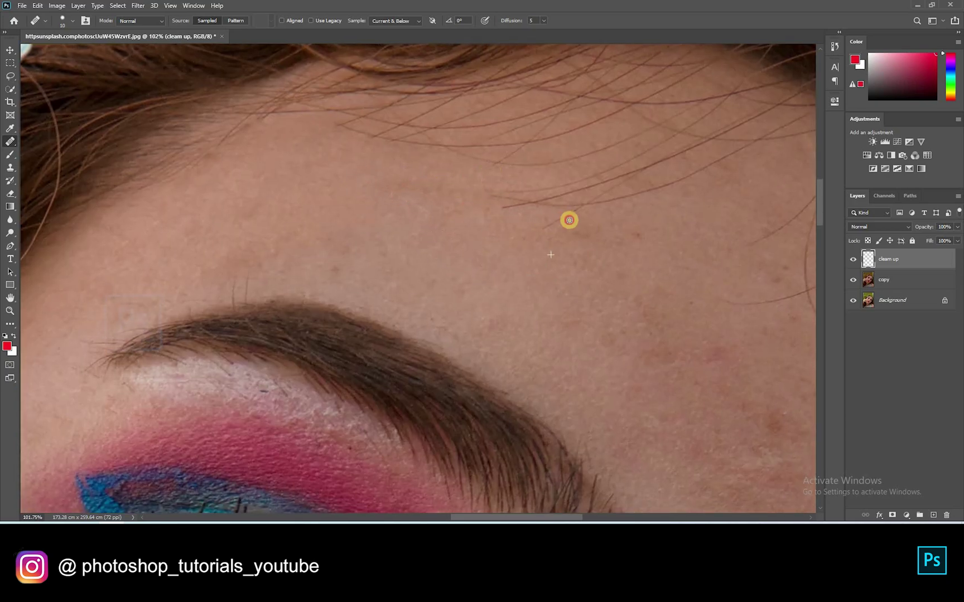
Heal the long hair strands and the dark spot in the middle of the forehead
{"action": "left_click_drag", "start_coordinate": [420, 306], "coordinate": [286, 360]}
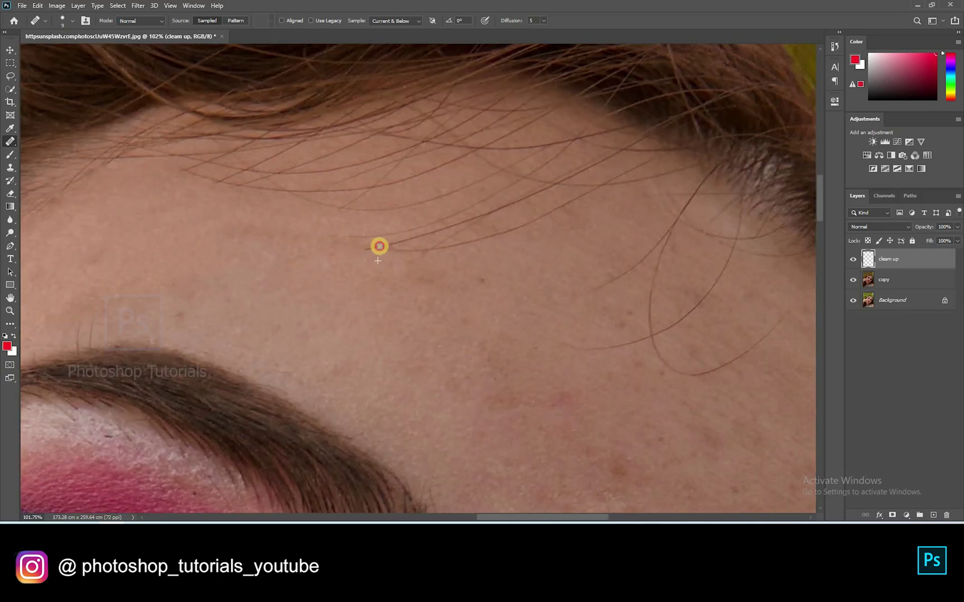
{"action": "mouse_move", "coordinate": [425, 251]}
{"action": "left_mouse_down"}
{"action": "mouse_move", "coordinate": [499, 233]}
{"action": "mouse_move", "coordinate": [596, 191]}
{"action": "left_mouse_up"}
{"action": "left_click", "coordinate": [482, 281]}
{"action": "left_click", "coordinate": [390, 246]}
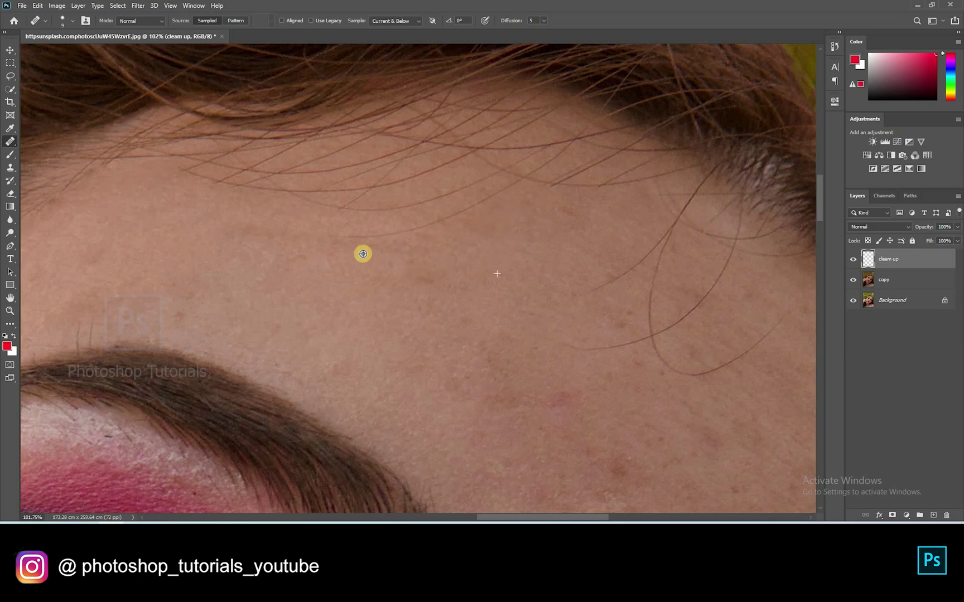
{"action": "left_click_drag", "start_coordinate": [412, 230], "coordinate": [520, 179]}
{"action": "left_click", "coordinate": [346, 227], "text": "alt"}
{"action": "left_click_drag", "start_coordinate": [348, 210], "coordinate": [392, 208]}
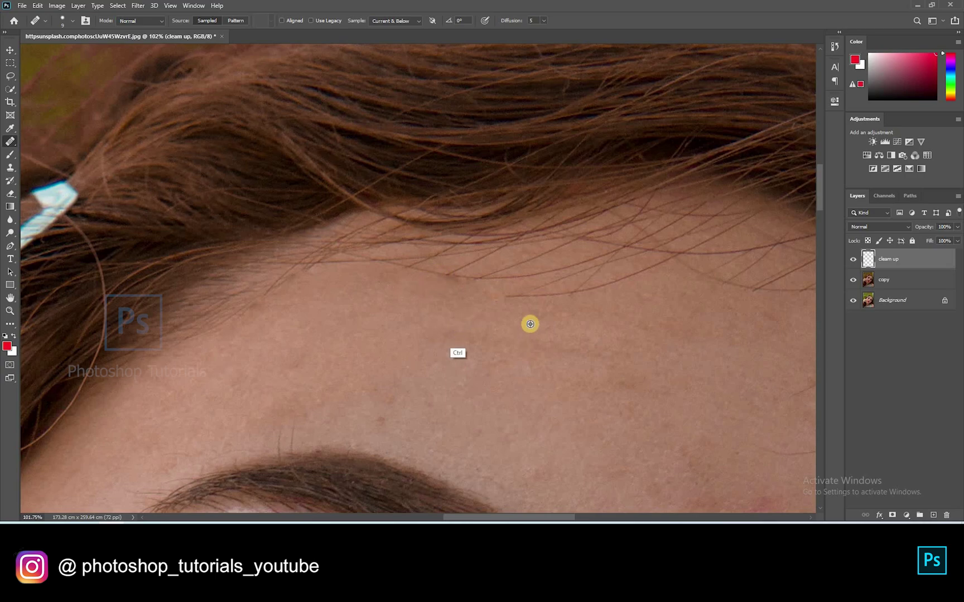
Heal the loose hair tips hanging onto the skin along the upper forehead's hairline
{"action": "left_click_drag", "start_coordinate": [506, 294], "coordinate": [638, 273]}
{"action": "left_click_drag", "start_coordinate": [544, 322], "coordinate": [452, 294]}
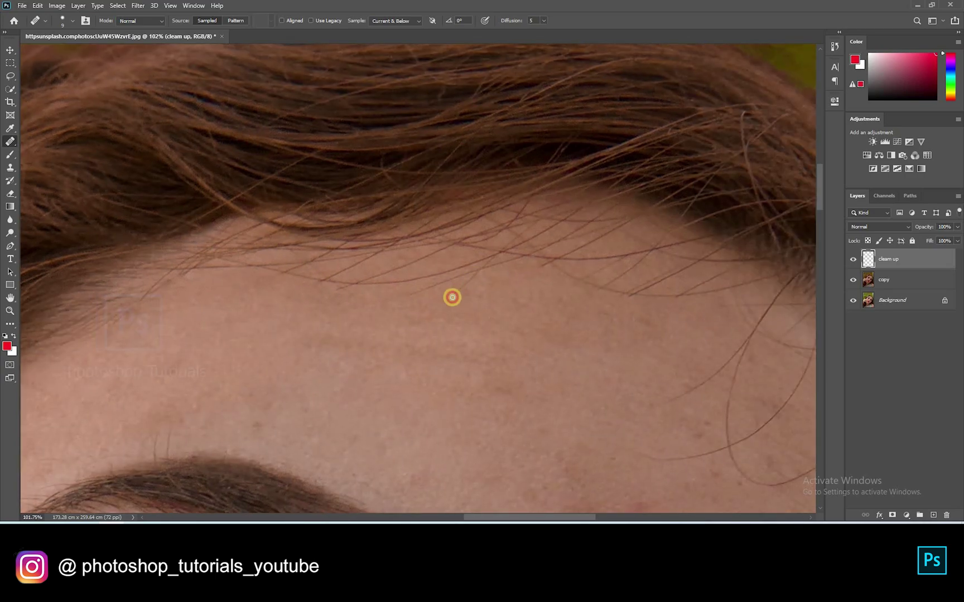
{"action": "left_click_drag", "start_coordinate": [368, 310], "coordinate": [457, 349]}
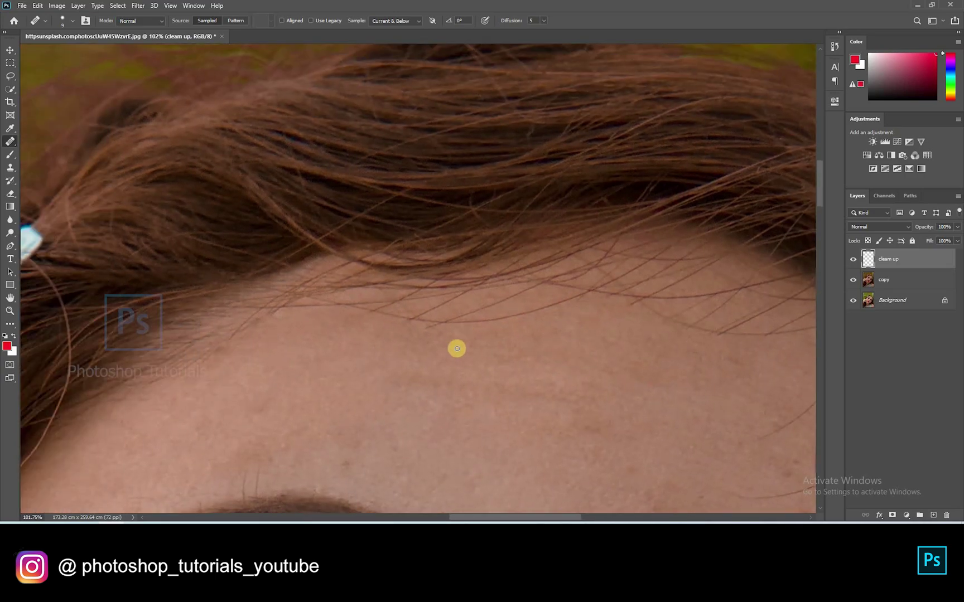
{"action": "mouse_move", "coordinate": [502, 318]}
{"action": "left_mouse_down"}
{"action": "mouse_move", "coordinate": [573, 304]}
{"action": "mouse_move", "coordinate": [540, 289]}
{"action": "mouse_move", "coordinate": [447, 331]}
{"action": "mouse_move", "coordinate": [422, 324]}
{"action": "mouse_move", "coordinate": [447, 301]}
{"action": "left_mouse_up"}
{"action": "left_click", "coordinate": [516, 306], "text": "alt"}
{"action": "left_click", "coordinate": [454, 344], "text": "alt"}
{"action": "left_click_drag", "start_coordinate": [398, 321], "coordinate": [540, 244]}
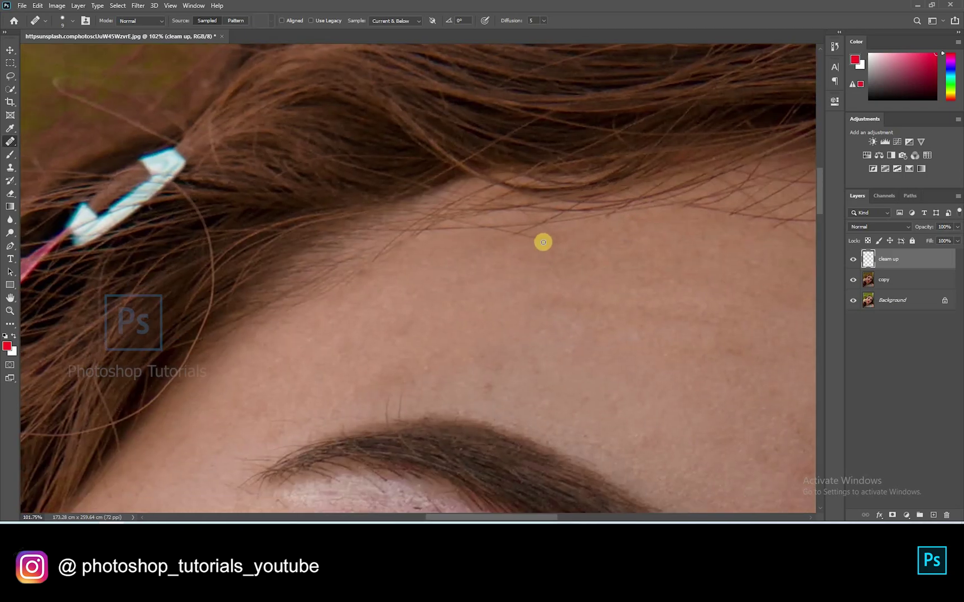
{"action": "left_click", "coordinate": [504, 230], "text": "alt"}
{"action": "left_click", "coordinate": [485, 255]}
{"action": "left_click", "coordinate": [488, 233], "text": "alt"}
{"action": "left_click", "coordinate": [457, 246], "text": "alt"}
{"action": "left_click_drag", "start_coordinate": [491, 231], "coordinate": [539, 226]}
Heal the two long curled hairs that loop over the forehead below the hair parting
{"action": "left_click_drag", "start_coordinate": [504, 151], "coordinate": [439, 212]}
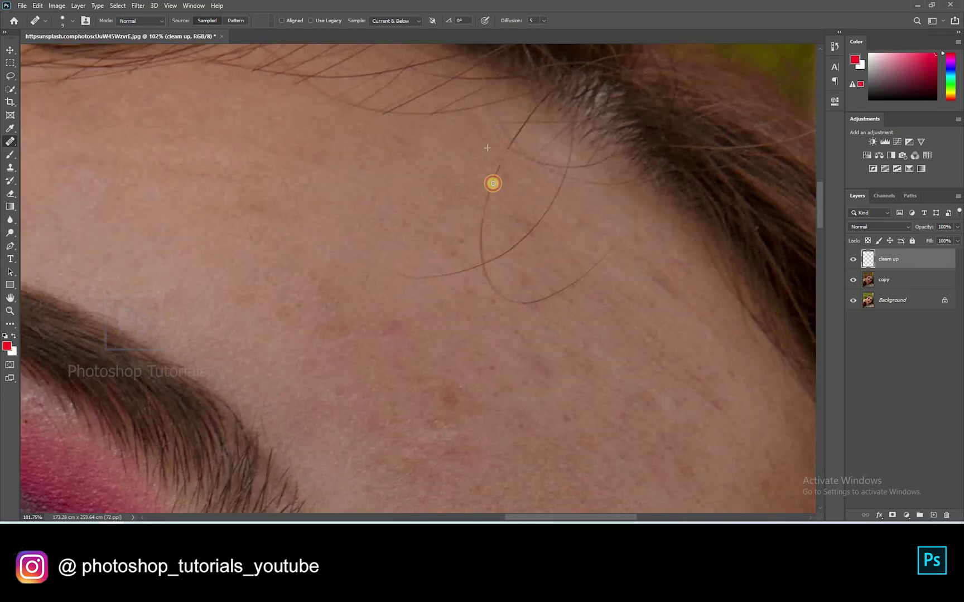
{"action": "left_click_drag", "start_coordinate": [492, 183], "coordinate": [479, 238]}
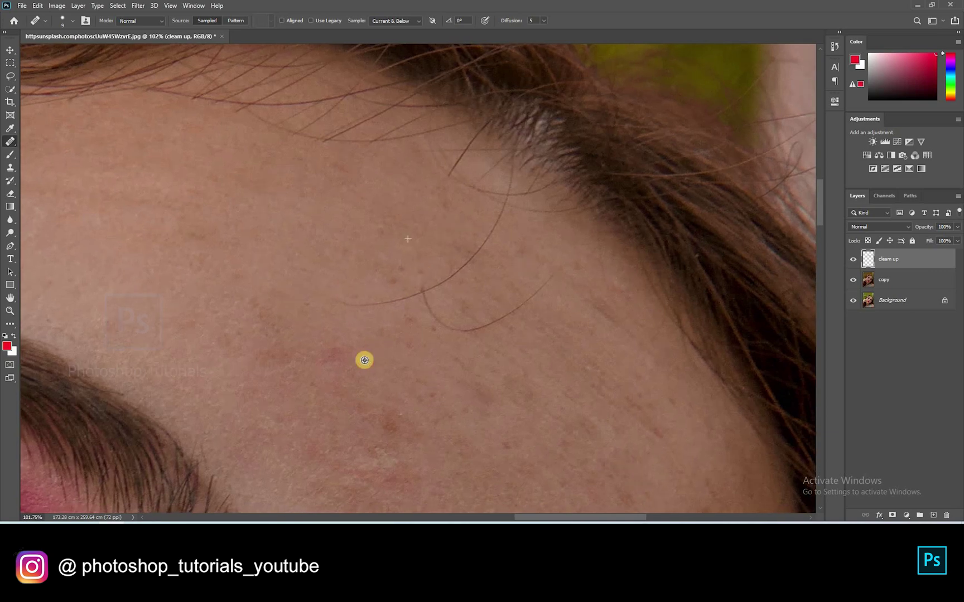
{"action": "left_click_drag", "start_coordinate": [338, 302], "coordinate": [387, 301]}
{"action": "mouse_move", "coordinate": [440, 322]}
{"action": "left_mouse_down"}
{"action": "mouse_move", "coordinate": [516, 310]}
{"action": "mouse_move", "coordinate": [553, 273]}
{"action": "left_mouse_up"}
{"action": "left_click", "coordinate": [434, 291], "text": "alt"}
{"action": "left_click_drag", "start_coordinate": [433, 291], "coordinate": [495, 226]}
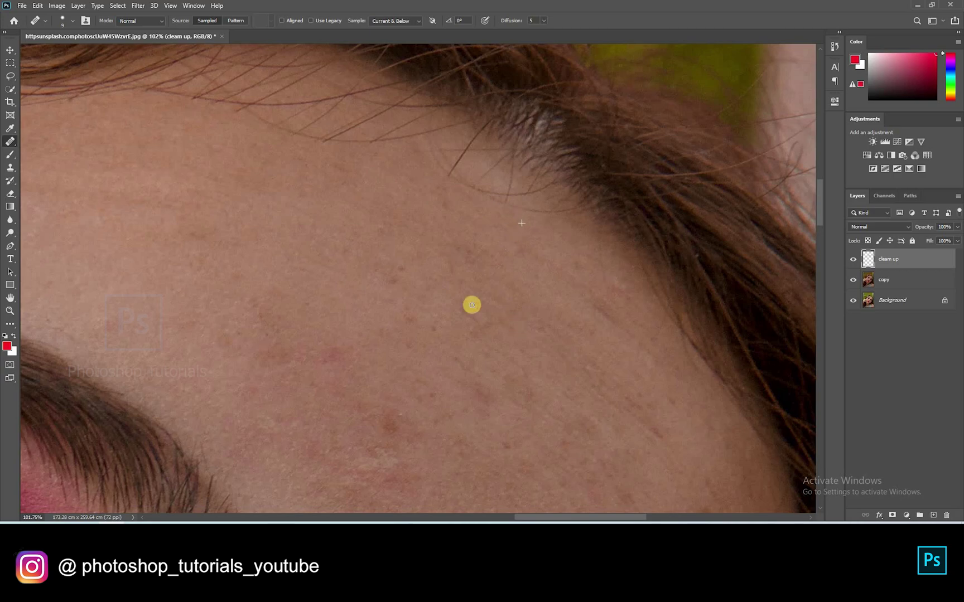
Heal the remaining fine hairs and small marks on the forehead skin around the hair parting, resampling clean skin nearby
{"action": "scroll", "coordinate": [440, 259], "scroll_direction": "up", "scroll_amount": 2}
{"action": "left_click", "coordinate": [476, 300], "text": "alt"}
{"action": "mouse_move", "coordinate": [486, 281]}
{"action": "left_mouse_down"}
{"action": "mouse_move", "coordinate": [509, 296]}
{"action": "mouse_move", "coordinate": [568, 303]}
{"action": "mouse_move", "coordinate": [497, 285]}
{"action": "mouse_move", "coordinate": [550, 275]}
{"action": "mouse_move", "coordinate": [541, 267]}
{"action": "mouse_move", "coordinate": [506, 297]}
{"action": "mouse_move", "coordinate": [515, 255]}
{"action": "mouse_move", "coordinate": [464, 267]}
{"action": "mouse_move", "coordinate": [503, 240]}
{"action": "left_mouse_up"}
{"action": "left_click", "coordinate": [475, 251], "text": "alt"}
{"action": "left_click", "coordinate": [497, 283], "text": "alt"}
{"action": "left_click_drag", "start_coordinate": [470, 240], "coordinate": [483, 228]}
{"action": "mouse_move", "coordinate": [422, 268]}
{"action": "left_mouse_down"}
{"action": "mouse_move", "coordinate": [517, 309]}
{"action": "mouse_move", "coordinate": [556, 230]}
{"action": "left_mouse_up"}
{"action": "left_click", "coordinate": [532, 288], "text": "alt"}
{"action": "left_click", "coordinate": [555, 230], "text": "alt"}
{"action": "left_click_drag", "start_coordinate": [587, 196], "coordinate": [575, 202]}
{"action": "left_click_drag", "start_coordinate": [539, 222], "coordinate": [524, 319]}
{"action": "left_click", "coordinate": [523, 320], "text": "alt"}
{"action": "left_click_drag", "start_coordinate": [560, 276], "coordinate": [566, 273]}
{"action": "left_click_drag", "start_coordinate": [518, 326], "coordinate": [601, 339]}
{"action": "left_click", "coordinate": [519, 338], "text": "alt"}
{"action": "left_click_drag", "start_coordinate": [552, 313], "coordinate": [563, 313]}
{"action": "left_click_drag", "start_coordinate": [568, 304], "coordinate": [599, 287]}
{"action": "mouse_move", "coordinate": [546, 313]}
{"action": "left_mouse_down"}
{"action": "mouse_move", "coordinate": [609, 280]}
{"action": "mouse_move", "coordinate": [647, 308]}
{"action": "mouse_move", "coordinate": [618, 312]}
{"action": "mouse_move", "coordinate": [697, 203]}
{"action": "mouse_move", "coordinate": [713, 196]}
{"action": "mouse_move", "coordinate": [685, 226]}
{"action": "left_mouse_up"}
{"action": "mouse_move", "coordinate": [538, 222]}
{"action": "left_mouse_down"}
{"action": "mouse_move", "coordinate": [455, 308]}
{"action": "mouse_move", "coordinate": [528, 299]}
{"action": "left_mouse_up"}
{"action": "left_click_drag", "start_coordinate": [546, 291], "coordinate": [509, 312]}
{"action": "left_click", "coordinate": [562, 284]}
Heal the stray hair tips overlapping the forehead skin between the parting and the hair-clip side, sampling clean skin beside them
{"action": "mouse_move", "coordinate": [295, 350]}
{"action": "left_mouse_down"}
{"action": "mouse_move", "coordinate": [335, 378]}
{"action": "mouse_move", "coordinate": [425, 232]}
{"action": "left_mouse_up"}
{"action": "key", "text": "r"}
{"action": "left_click", "coordinate": [10, 142]}
{"action": "mouse_move", "coordinate": [459, 198]}
{"action": "left_mouse_down"}
{"action": "mouse_move", "coordinate": [467, 213]}
{"action": "mouse_move", "coordinate": [415, 278]}
{"action": "mouse_move", "coordinate": [407, 257]}
{"action": "left_mouse_up"}
{"action": "left_click", "coordinate": [467, 206], "text": "alt"}
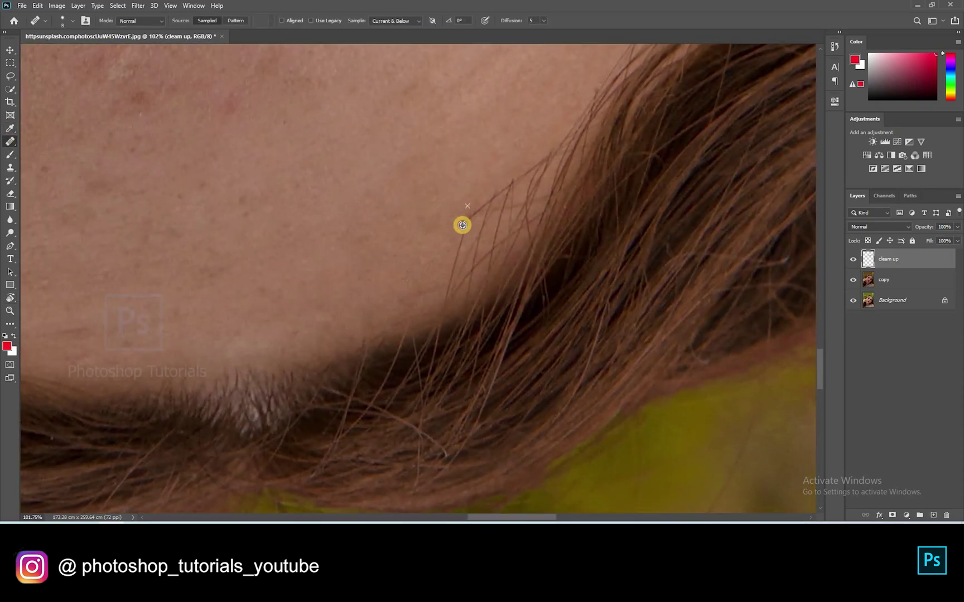
{"action": "left_click_drag", "start_coordinate": [373, 288], "coordinate": [313, 372]}
{"action": "mouse_move", "coordinate": [452, 268]}
{"action": "left_mouse_down"}
{"action": "mouse_move", "coordinate": [492, 232]}
{"action": "mouse_move", "coordinate": [432, 281]}
{"action": "left_mouse_up"}
Heal the longer loose strands farther along the hair-clip side of the hairline, resampling clean forehead skin for each area
{"action": "left_click", "coordinate": [440, 234], "text": "alt"}
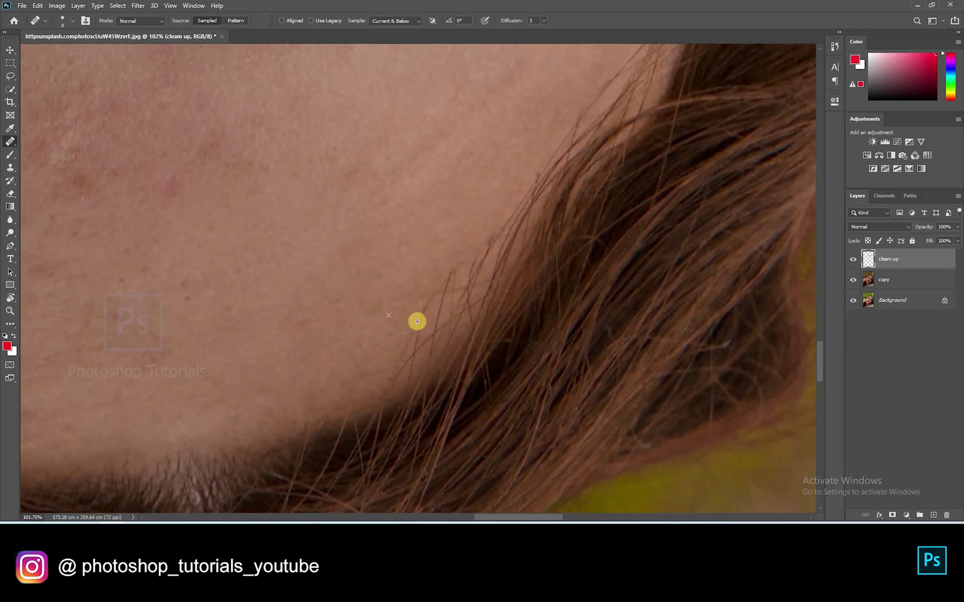
{"action": "left_click", "coordinate": [368, 310], "text": "alt"}
{"action": "mouse_move", "coordinate": [408, 375]}
{"action": "left_mouse_down"}
{"action": "mouse_move", "coordinate": [430, 352]}
{"action": "mouse_move", "coordinate": [440, 308]}
{"action": "mouse_move", "coordinate": [413, 373]}
{"action": "left_mouse_up"}
{"action": "left_click", "coordinate": [409, 288], "text": "alt"}
{"action": "mouse_move", "coordinate": [456, 284]}
{"action": "left_mouse_down"}
{"action": "mouse_move", "coordinate": [442, 325]}
{"action": "mouse_move", "coordinate": [414, 352]}
{"action": "left_mouse_up"}
{"action": "left_click", "coordinate": [448, 233], "text": "alt"}
{"action": "left_click", "coordinate": [412, 304], "text": "alt"}
{"action": "left_click", "coordinate": [413, 354]}
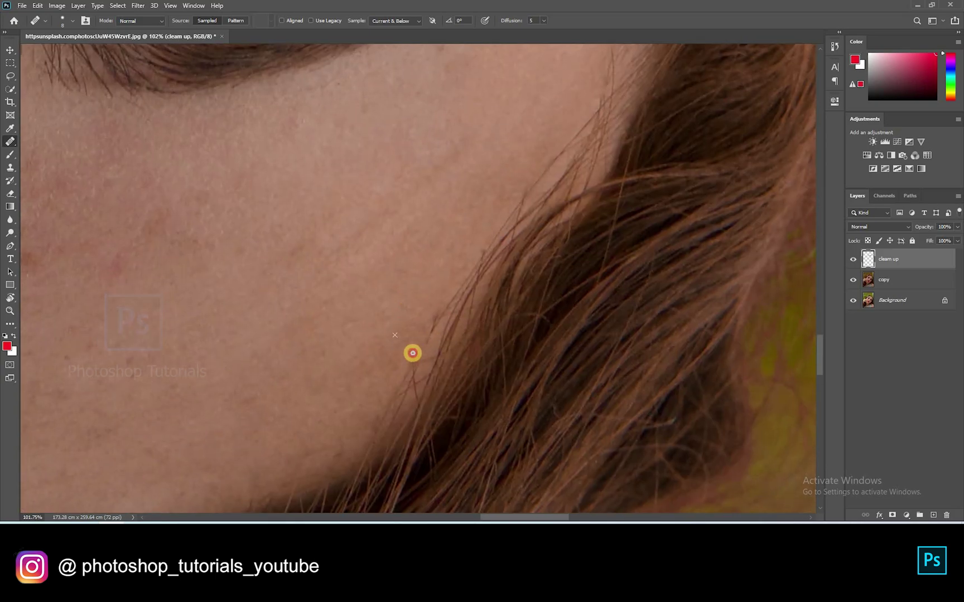
Heal the remaining fine hairs crossing the skin from the forehead hairline down to the temple beside the eyebrow tail
{"action": "left_click", "coordinate": [449, 292]}
{"action": "mouse_move", "coordinate": [412, 339]}
{"action": "left_mouse_down"}
{"action": "mouse_move", "coordinate": [450, 229]}
{"action": "mouse_move", "coordinate": [416, 353]}
{"action": "left_mouse_up"}
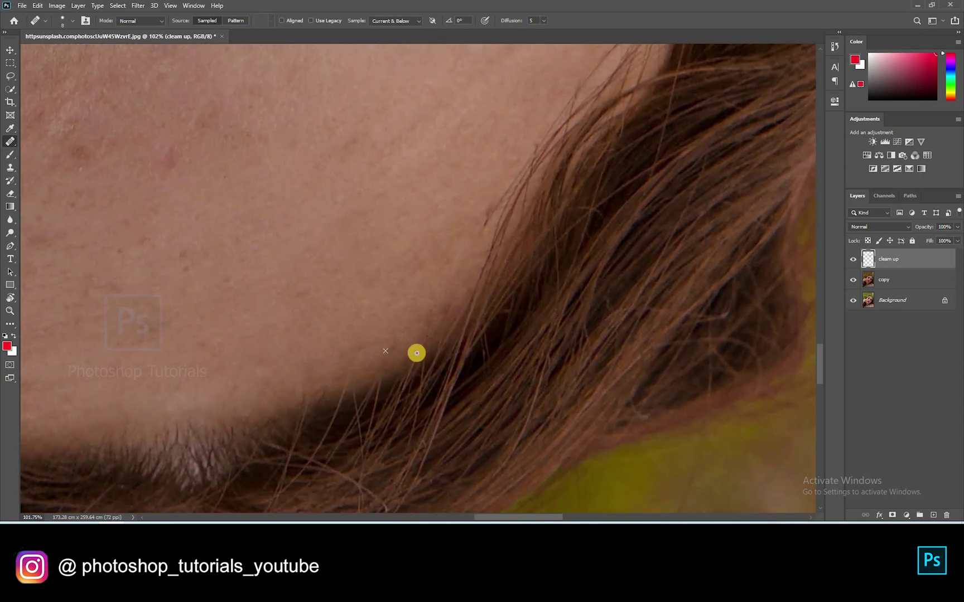
{"action": "left_click_drag", "start_coordinate": [474, 196], "coordinate": [400, 323]}
{"action": "left_click", "coordinate": [422, 303]}
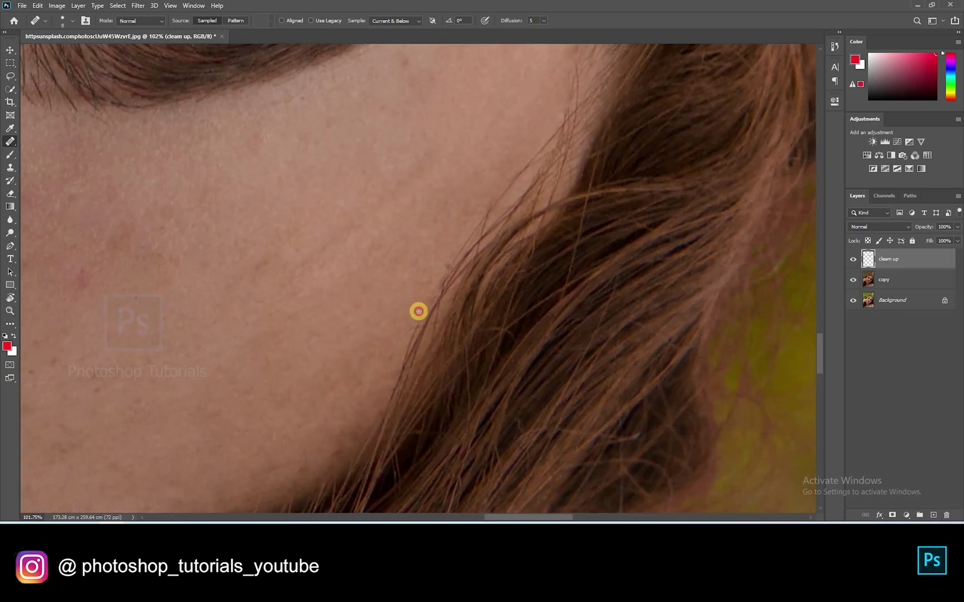
{"action": "left_click_drag", "start_coordinate": [422, 283], "coordinate": [387, 378]}
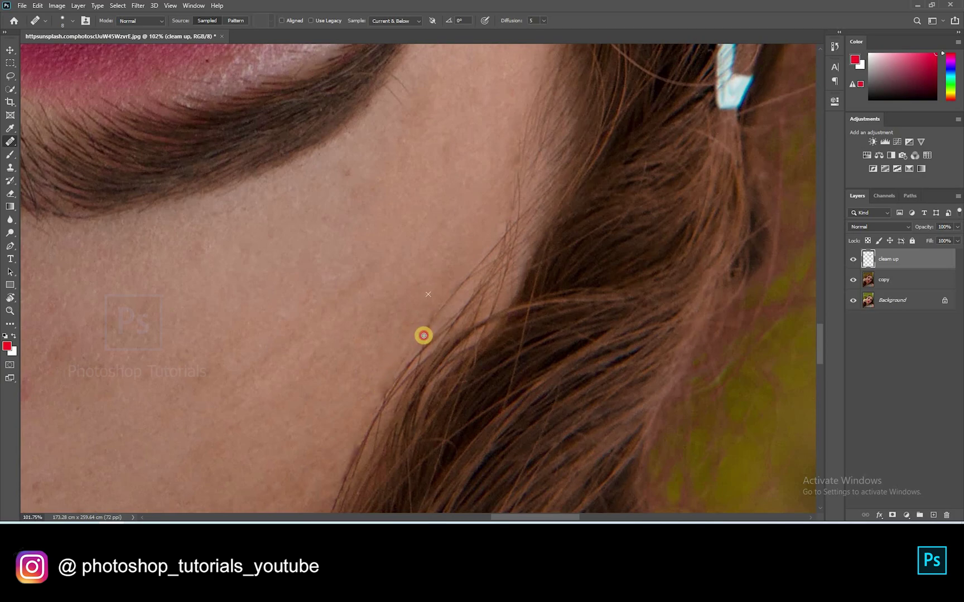
Heal the short stray hairs and small marks on the forehead skin along the shadowed side's hairline and temple
{"action": "scroll", "coordinate": [500, 206], "scroll_direction": "down", "scroll_amount": 8}
{"action": "scroll", "coordinate": [600, 273], "scroll_direction": "up", "scroll_amount": 8}
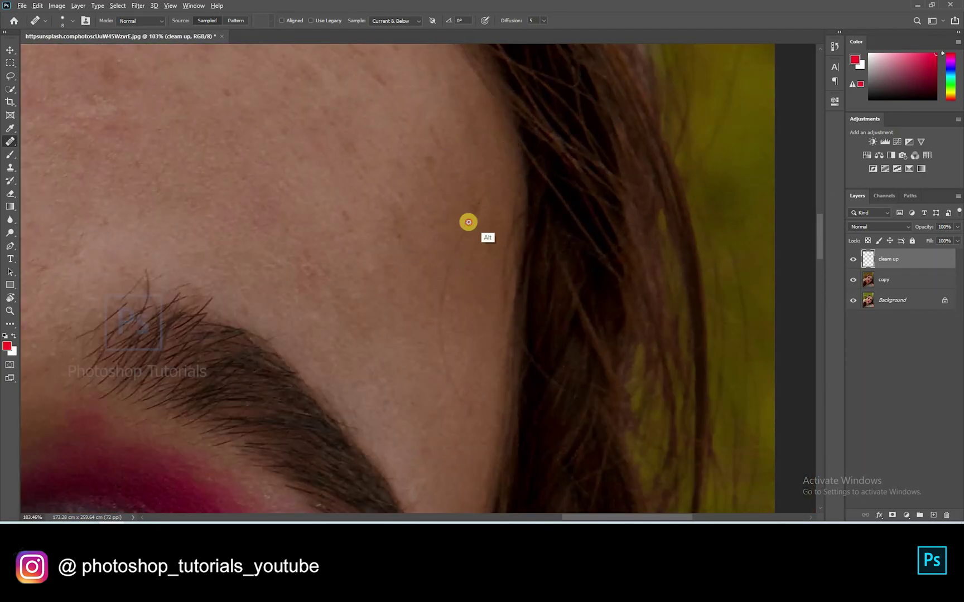
{"action": "scroll", "coordinate": [470, 221], "scroll_direction": "down", "scroll_amount": 2}
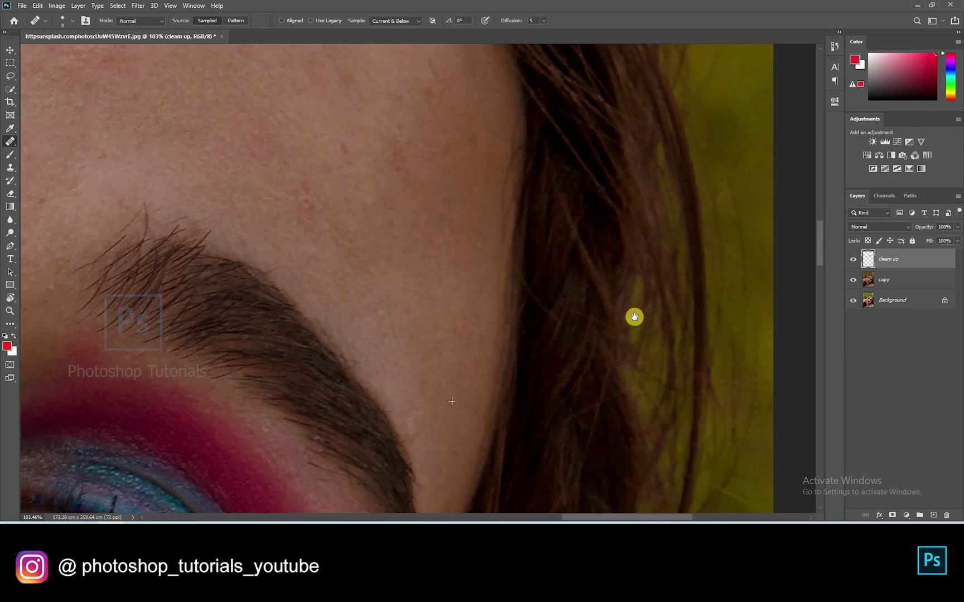
{"action": "left_click_drag", "start_coordinate": [452, 396], "coordinate": [633, 314]}
{"action": "left_click", "coordinate": [393, 181]}
{"action": "mouse_move", "coordinate": [426, 113]}
{"action": "left_mouse_down"}
{"action": "mouse_move", "coordinate": [483, 183]}
{"action": "mouse_move", "coordinate": [433, 205]}
{"action": "mouse_move", "coordinate": [400, 198]}
{"action": "mouse_move", "coordinate": [369, 207]}
{"action": "left_mouse_up"}
{"action": "left_click", "coordinate": [460, 200]}
{"action": "left_click_drag", "start_coordinate": [455, 209], "coordinate": [463, 206]}
{"action": "mouse_move", "coordinate": [373, 216]}
{"action": "left_mouse_down"}
{"action": "mouse_move", "coordinate": [457, 268]}
{"action": "mouse_move", "coordinate": [421, 305]}
{"action": "left_mouse_up"}
Heal the small marks between the eyebrows and the stray hairs around the eyebrow on the hair-clip side
{"action": "left_click", "coordinate": [422, 265], "text": "alt"}
{"action": "left_click", "coordinate": [345, 239], "text": "alt"}
{"action": "left_click", "coordinate": [274, 301], "text": "alt"}
{"action": "left_click_drag", "start_coordinate": [449, 278], "coordinate": [565, 337]}
{"action": "left_click", "coordinate": [362, 299]}
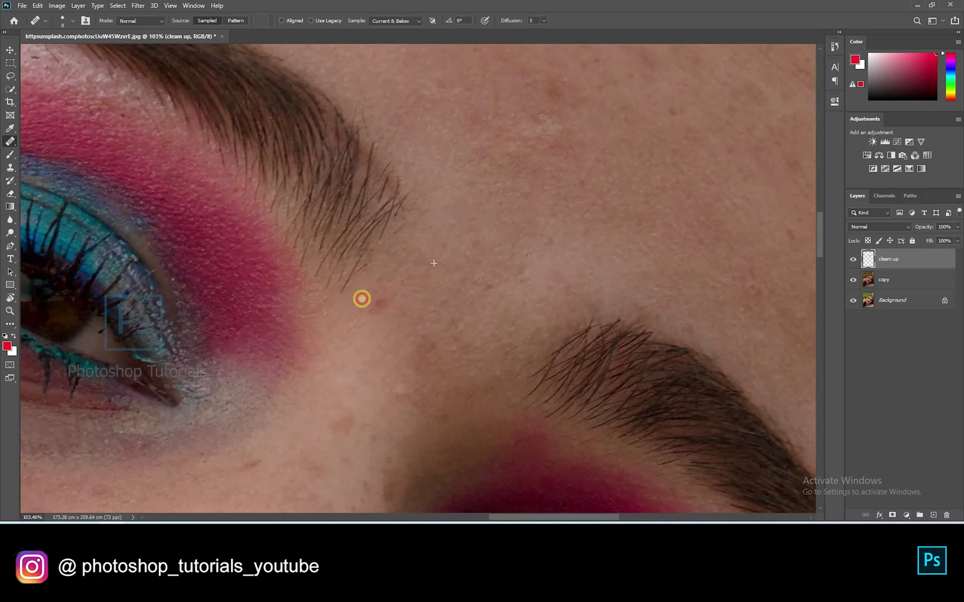
{"action": "scroll", "coordinate": [428, 295], "scroll_direction": "up", "scroll_amount": 3}
{"action": "scroll", "coordinate": [429, 296], "scroll_direction": "left", "scroll_amount": 1}
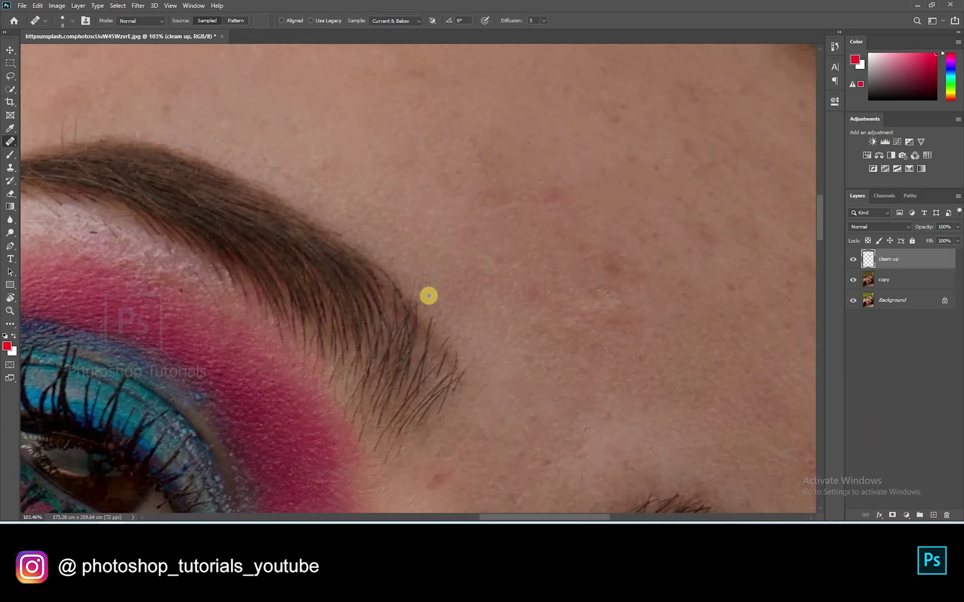
{"action": "scroll", "coordinate": [314, 209], "scroll_direction": "down", "scroll_amount": 3}
{"action": "scroll", "coordinate": [303, 227], "scroll_direction": "up", "scroll_amount": 1}
{"action": "left_click", "coordinate": [291, 236]}
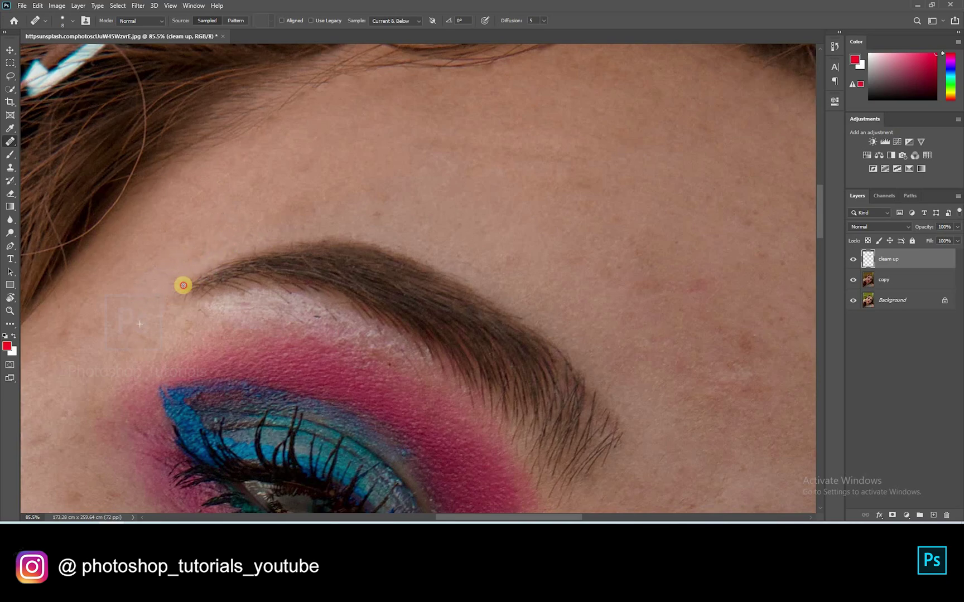
Examine the skin around the eye, cheek, lips and chin for remaining stray hairs and blemishes
{"action": "scroll", "coordinate": [519, 226], "scroll_direction": "down", "scroll_amount": 3}
{"action": "scroll", "coordinate": [343, 258], "scroll_direction": "down", "scroll_amount": 3}
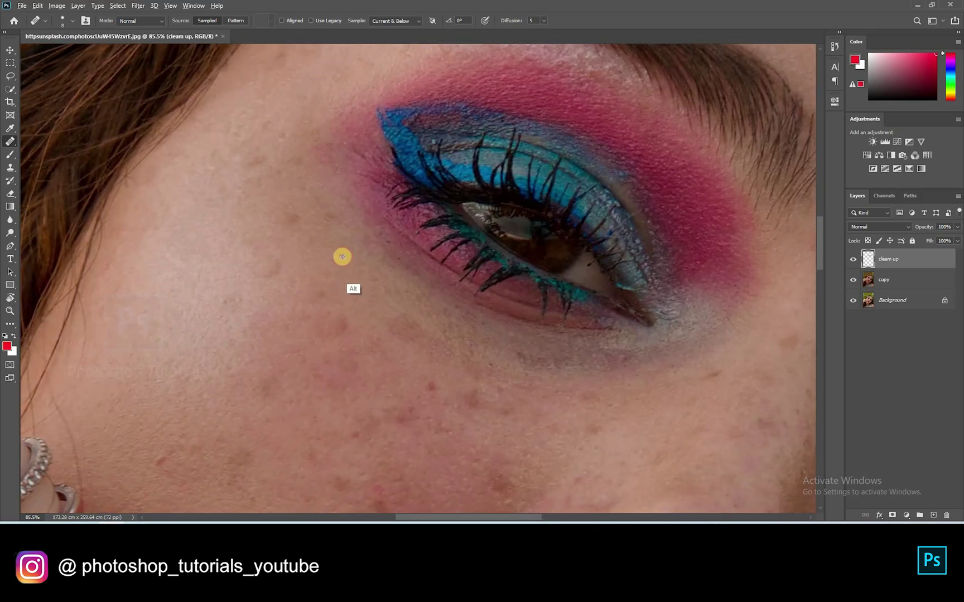
{"action": "scroll", "coordinate": [346, 339], "scroll_direction": "down", "scroll_amount": 3}
{"action": "scroll", "coordinate": [346, 338], "scroll_direction": "left", "scroll_amount": 3}
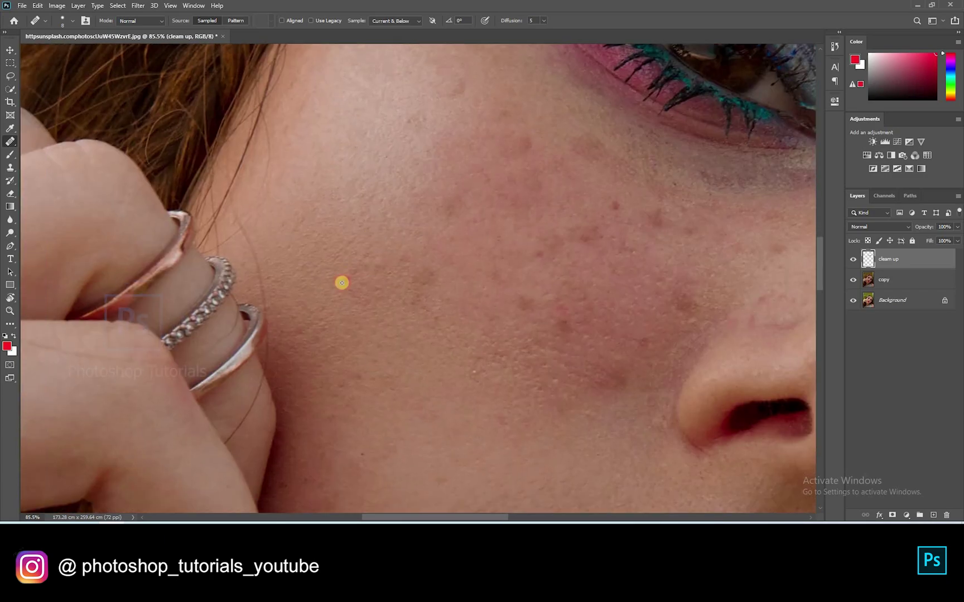
{"action": "scroll", "coordinate": [375, 253], "scroll_direction": "down", "scroll_amount": 3}
{"action": "scroll", "coordinate": [375, 254], "scroll_direction": "right", "scroll_amount": 3}
{"action": "scroll", "coordinate": [344, 239], "scroll_direction": "down", "scroll_amount": 5}
{"action": "scroll", "coordinate": [428, 302], "scroll_direction": "up", "scroll_amount": 5}
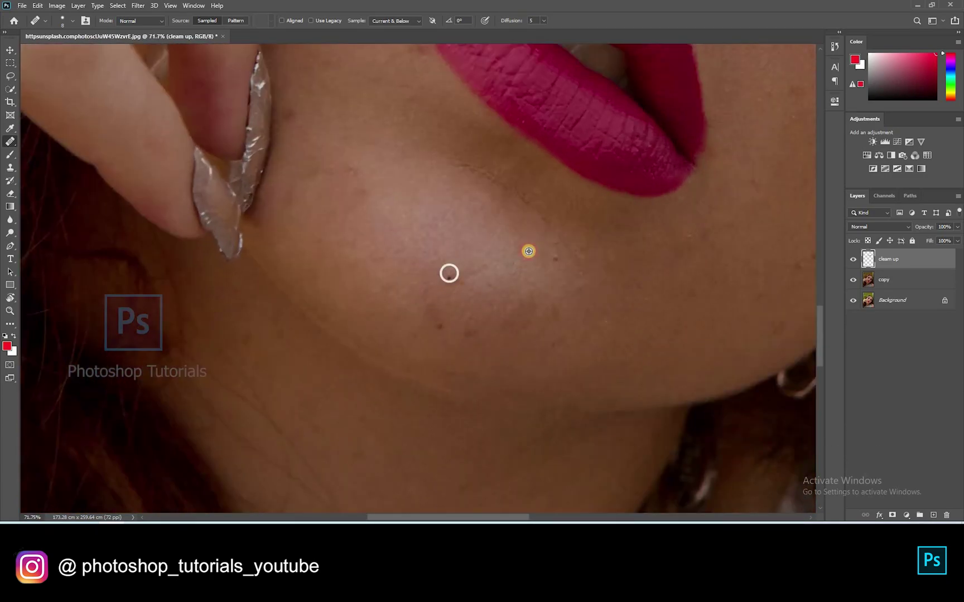
{"action": "scroll", "coordinate": [443, 293], "scroll_direction": "up", "scroll_amount": 4}
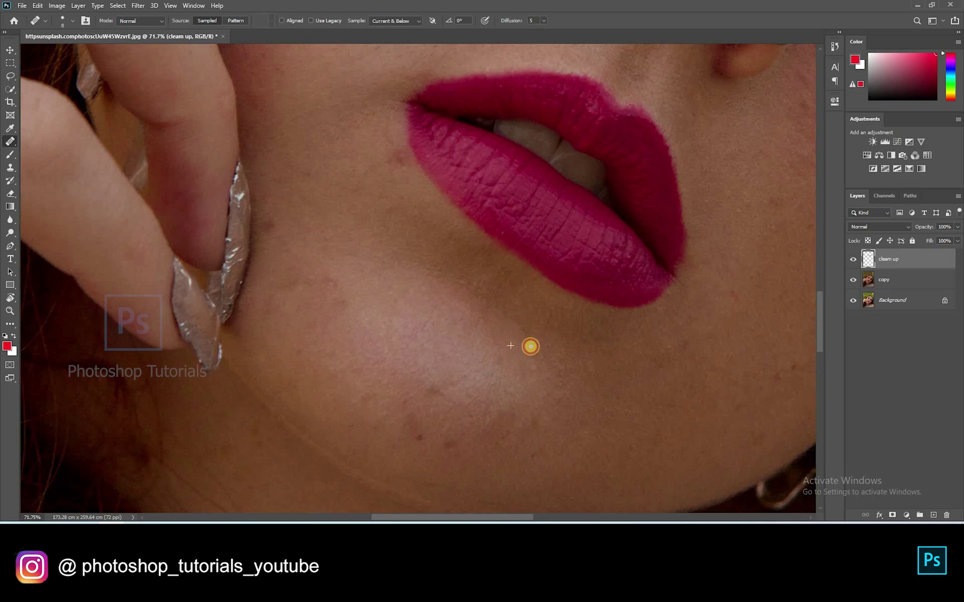
{"action": "scroll", "coordinate": [530, 347], "scroll_direction": "up", "scroll_amount": 8}
{"action": "scroll", "coordinate": [390, 362], "scroll_direction": "right", "scroll_amount": 5}
{"action": "scroll", "coordinate": [300, 270], "scroll_direction": "down", "scroll_amount": 5}
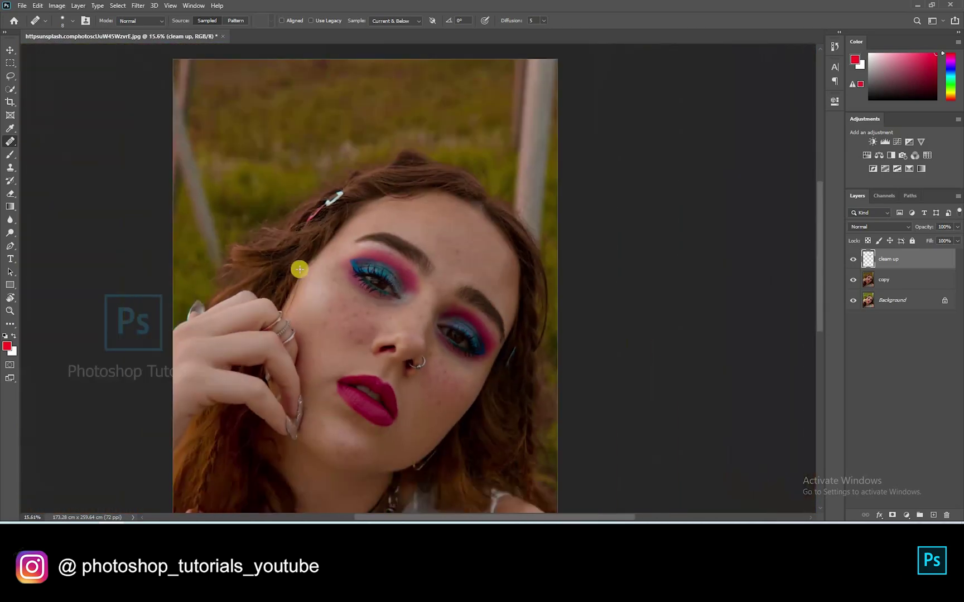
{"action": "scroll", "coordinate": [300, 269], "scroll_direction": "up", "scroll_amount": 5}
{"action": "scroll", "coordinate": [348, 338], "scroll_direction": "down", "scroll_amount": 6}
Compare the face with and without the healing layer, leaving the layer visible
{"action": "left_click", "coordinate": [853, 259]}
{"action": "left_click", "coordinate": [853, 259]}
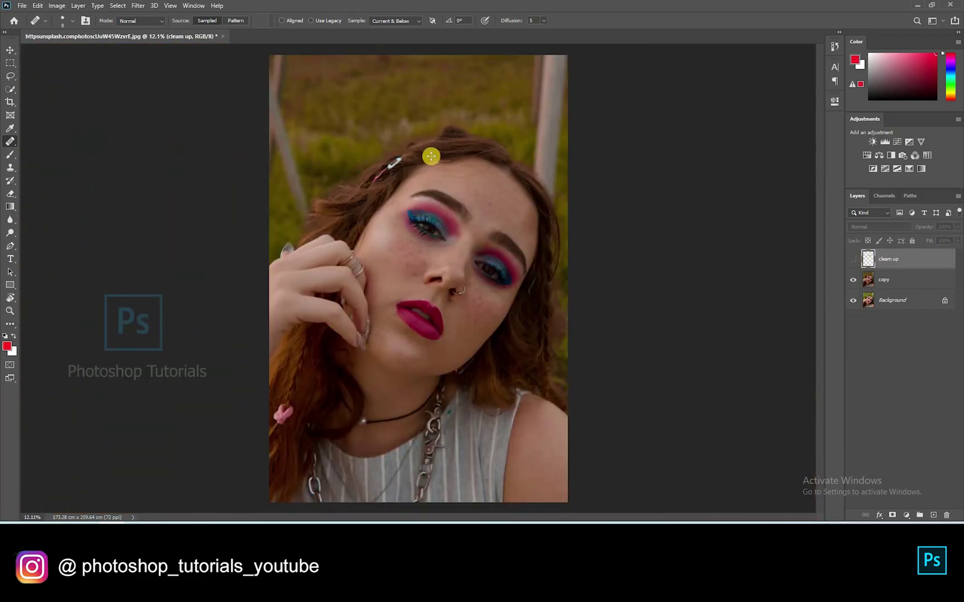
{"action": "scroll", "coordinate": [431, 157], "scroll_direction": "up", "scroll_amount": 4}
{"action": "left_click_drag", "start_coordinate": [580, 327], "coordinate": [545, 251]}
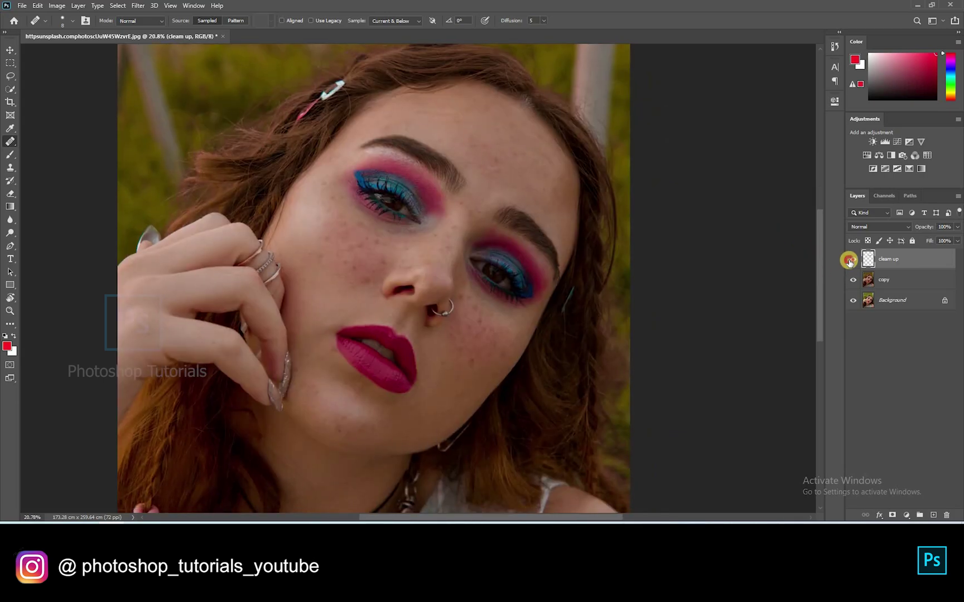
{"action": "left_click", "coordinate": [849, 260]}
{"action": "scroll", "coordinate": [629, 242], "scroll_direction": "down", "scroll_amount": 3}
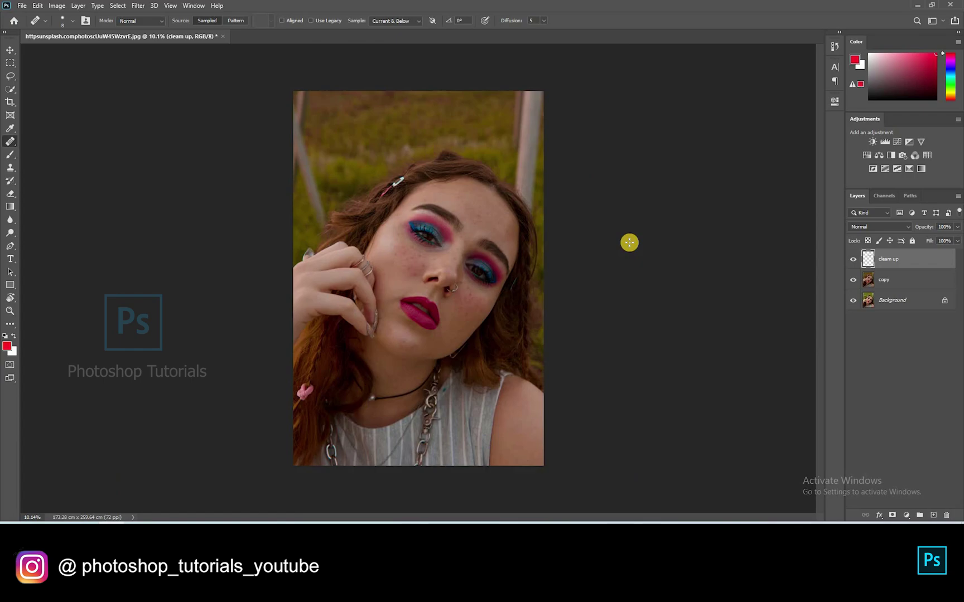
Group the healing layer with the copy layer and name the group "skin clean up"
{"action": "scroll", "coordinate": [629, 242], "scroll_direction": "up", "scroll_amount": 1}
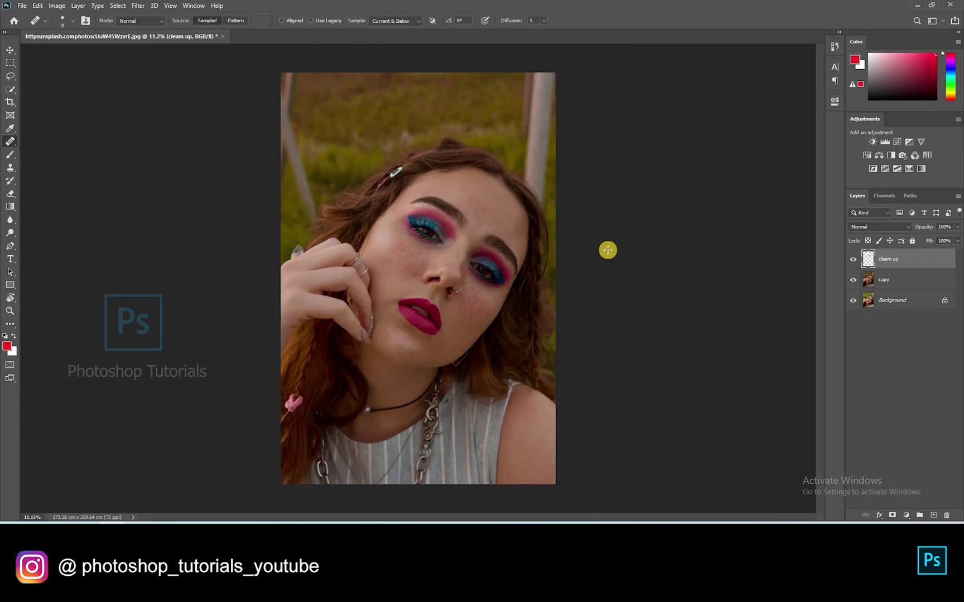
{"action": "left_click", "coordinate": [904, 286], "text": "shift"}
{"action": "key", "text": "ctrl+g"}
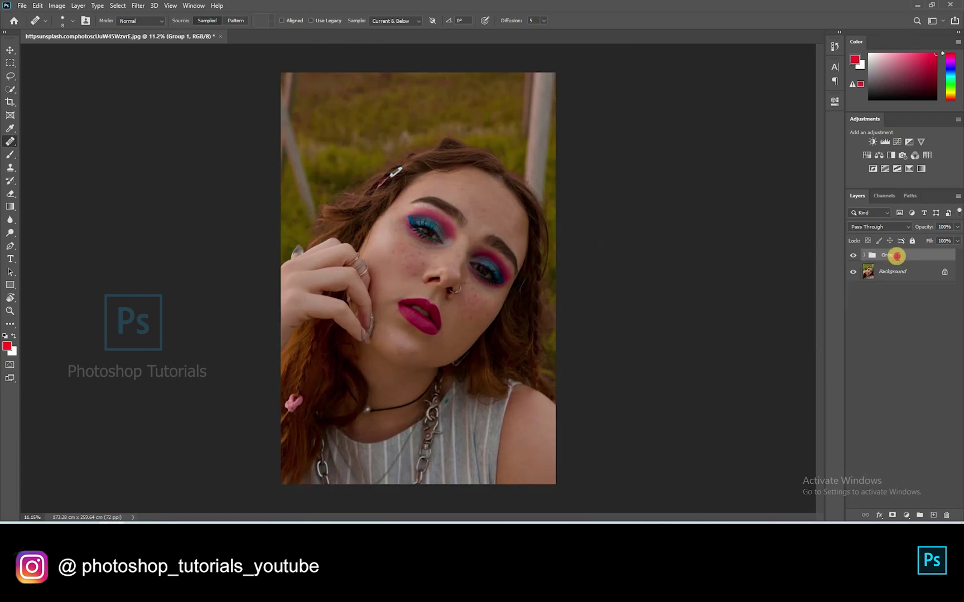
{"action": "double_click", "coordinate": [897, 256]}
{"action": "type", "text": "skin clean up"}
{"action": "key", "text": "Return"}
Duplicate the "skin clean up" group and merge the duplicate into a single layer
{"action": "key", "text": "ctrl+j"}
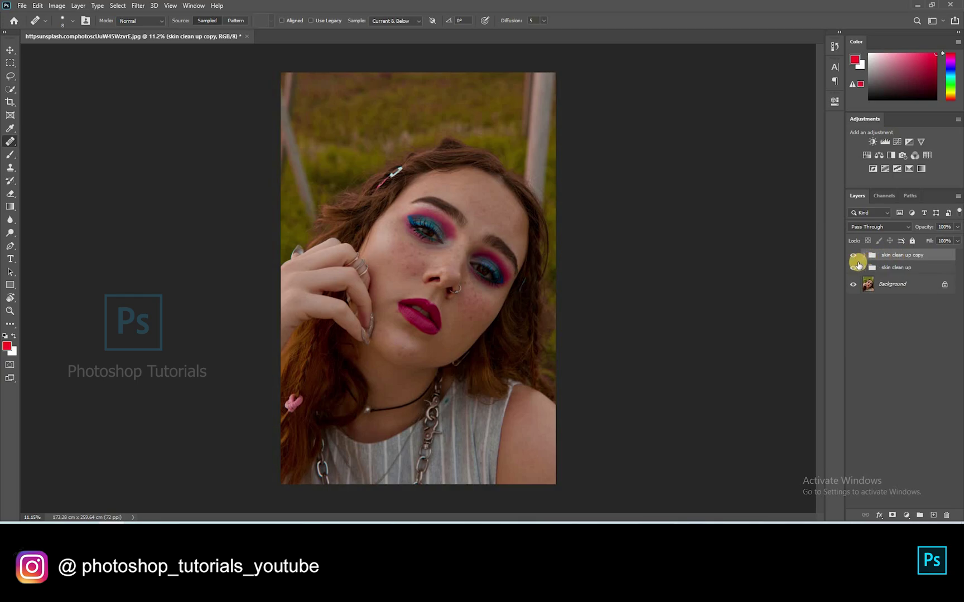
{"action": "key", "text": "ctrl+e"}
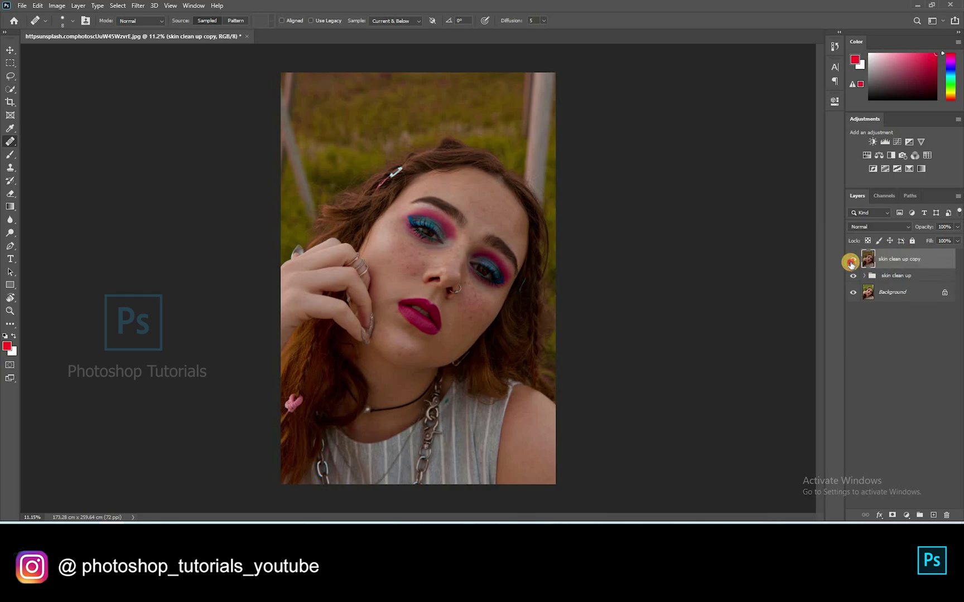
{"action": "left_click", "coordinate": [851, 260]}
{"action": "scroll", "coordinate": [465, 190], "scroll_direction": "up", "scroll_amount": 2}
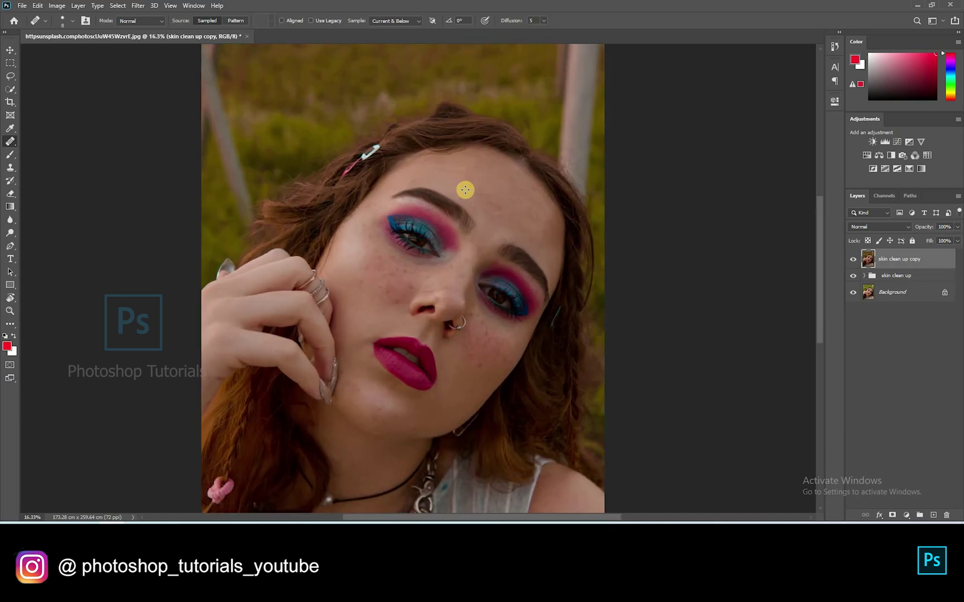
{"action": "scroll", "coordinate": [466, 189], "scroll_direction": "up", "scroll_amount": 2}
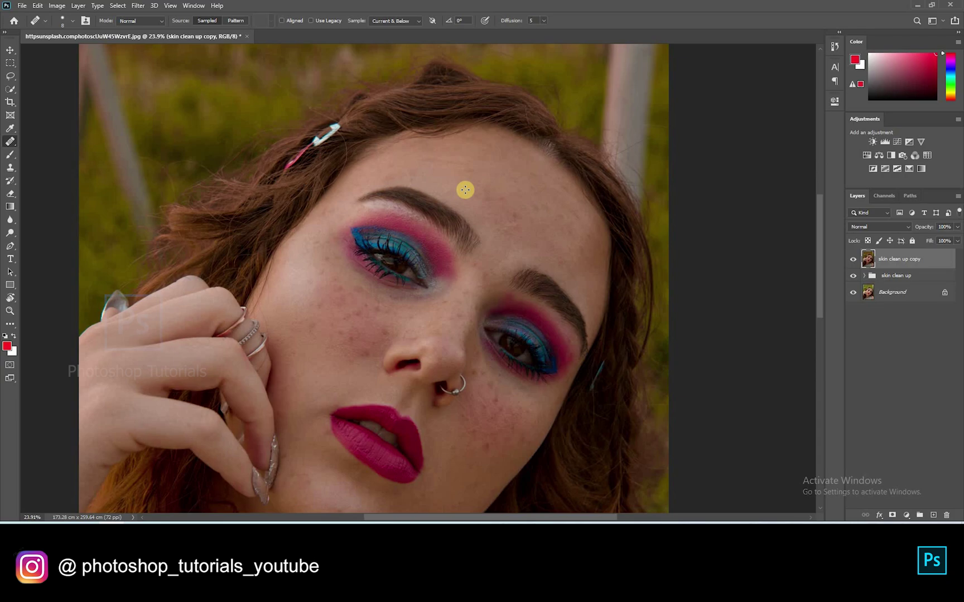
Duplicate the merged layer, then rename the lower layer "BLur" and the upper one "Texture"
{"action": "key", "text": "ctrl+j"}
{"action": "scroll", "coordinate": [543, 211], "scroll_direction": "down", "scroll_amount": 2}
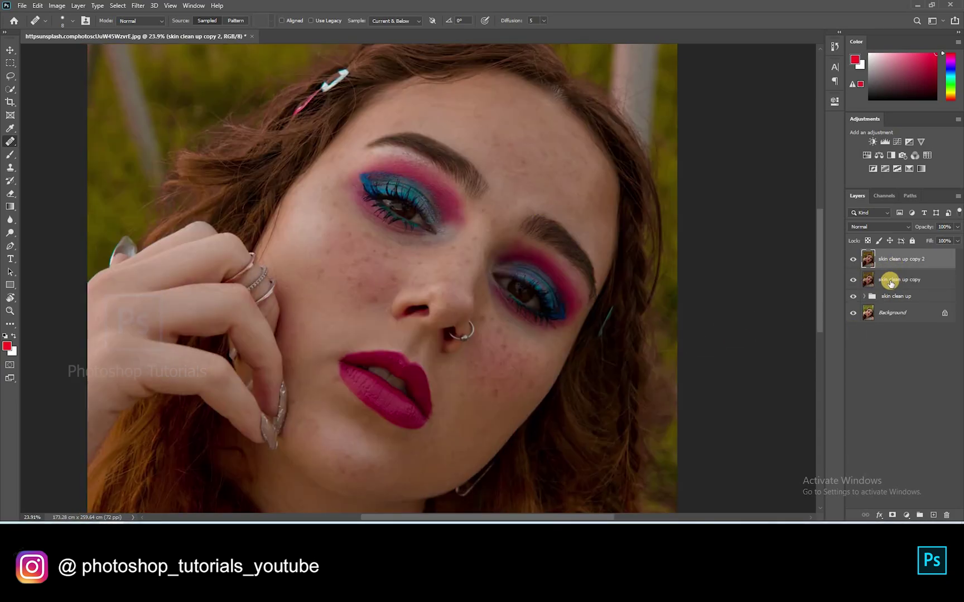
{"action": "double_click", "coordinate": [896, 281]}
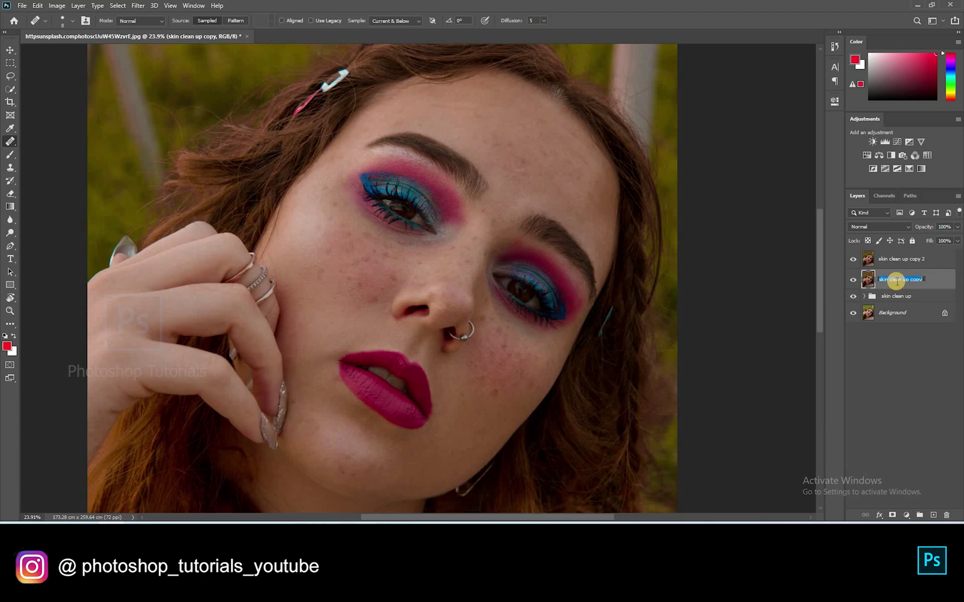
{"action": "type", "text": "BLue"}
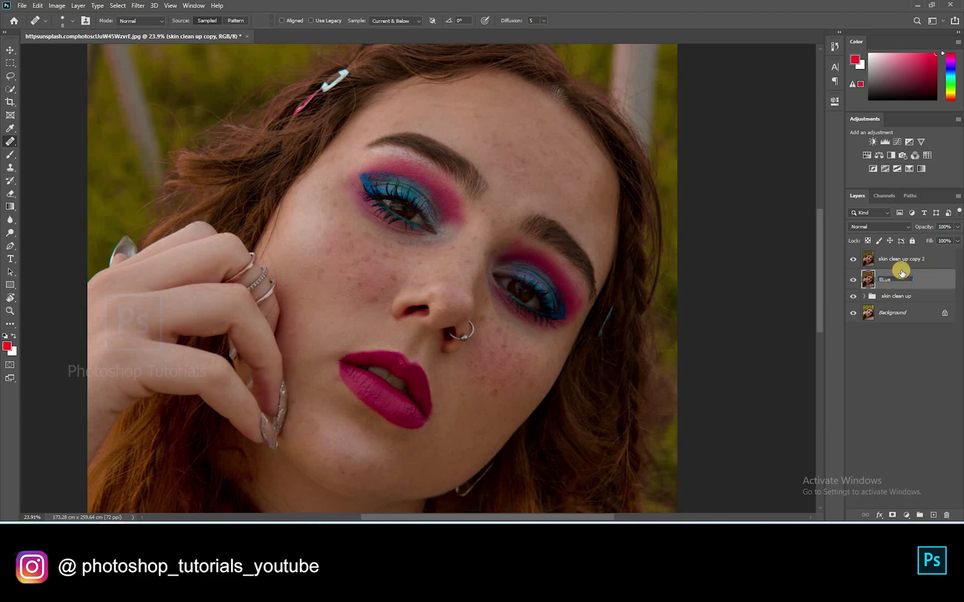
{"action": "double_click", "coordinate": [900, 260]}
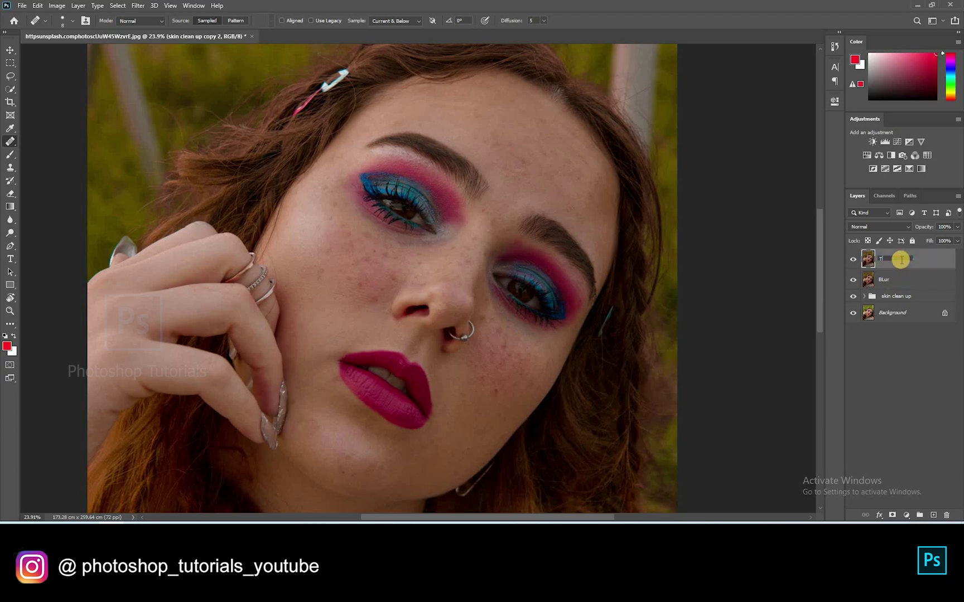
{"action": "key", "text": "Return"}
Hide the Texture layer and apply a Gaussian Blur with a radius of about 12 pixels to the BLur layer
{"action": "left_click", "coordinate": [852, 259]}
{"action": "left_click", "coordinate": [902, 279]}
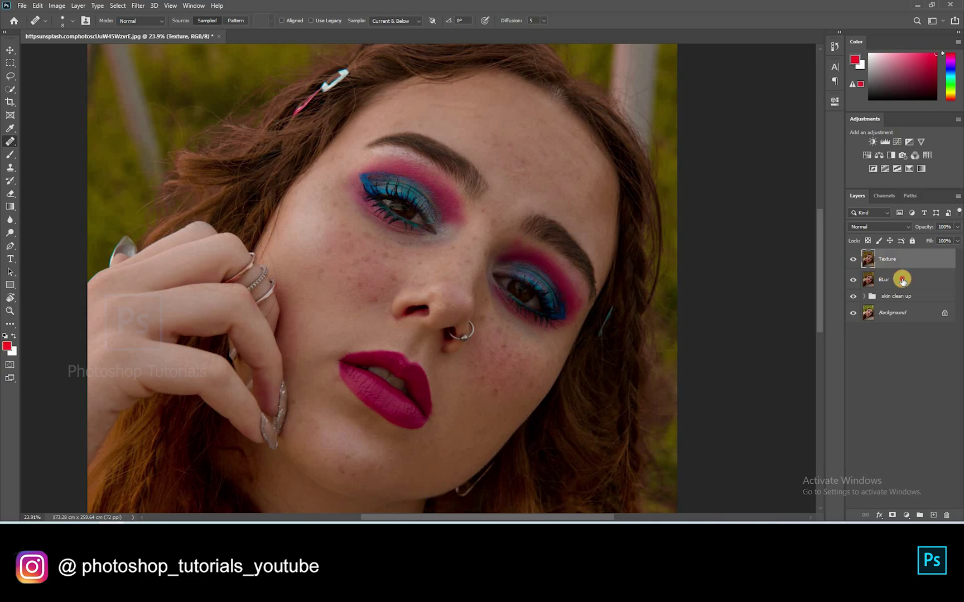
{"action": "left_click", "coordinate": [118, 5]}
{"action": "left_click", "coordinate": [137, 5]}
{"action": "mouse_move", "coordinate": [245, 118]}
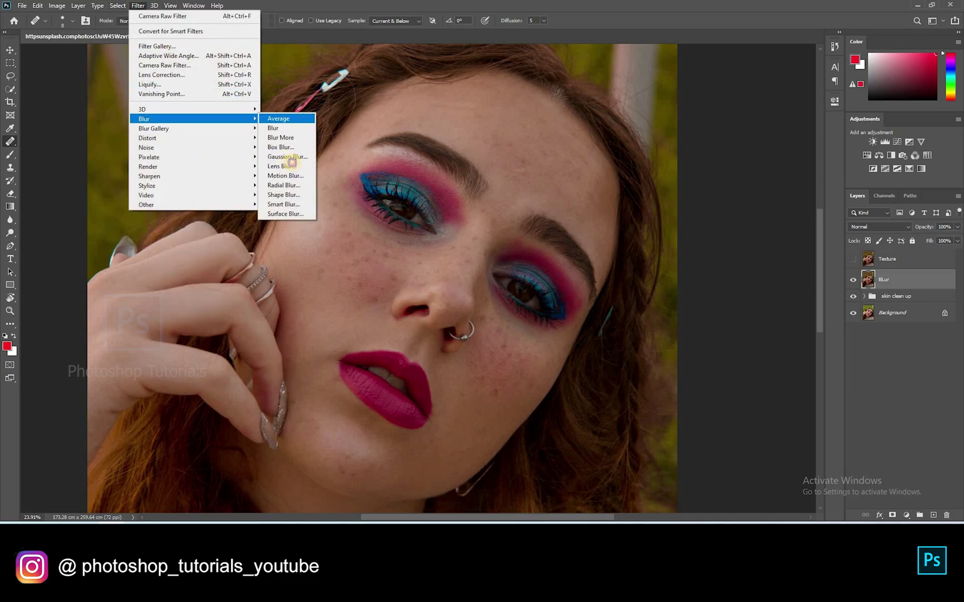
{"action": "key", "text": "Return"}
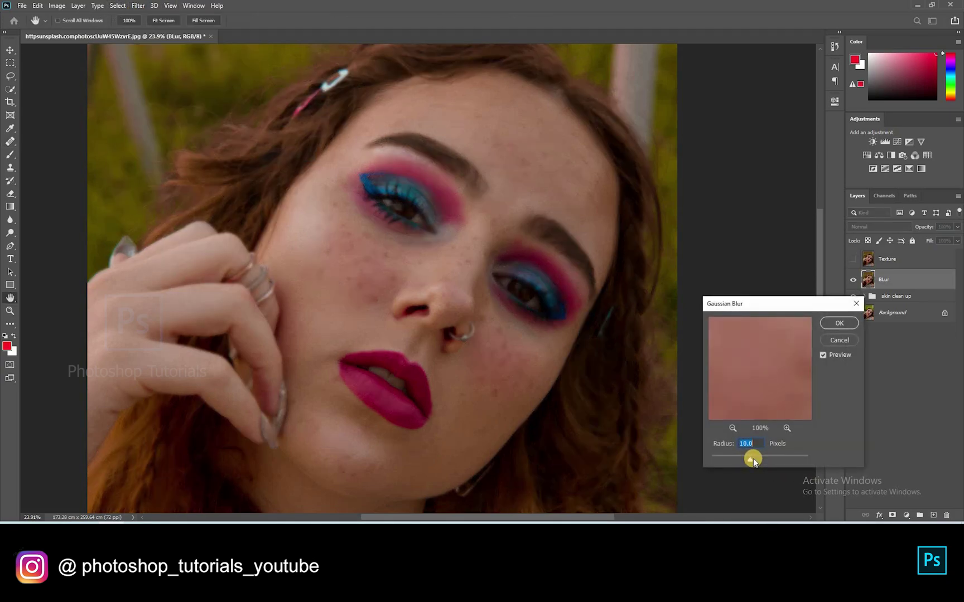
{"action": "left_click_drag", "start_coordinate": [752, 459], "coordinate": [753, 458]}
{"action": "left_click", "coordinate": [836, 321]}
Unhide the Texture layer and make it the active layer
{"action": "key", "text": "j"}
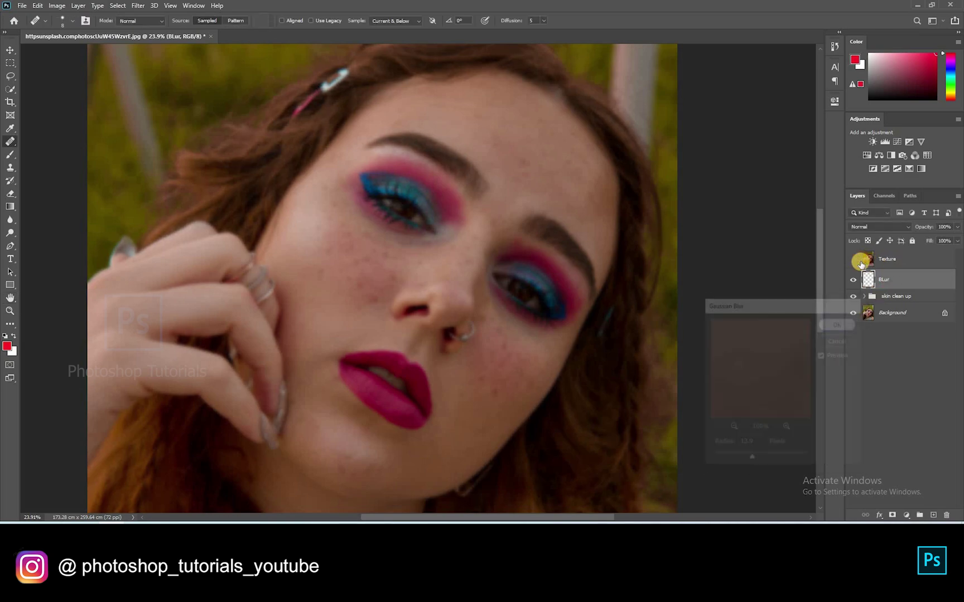
{"action": "left_click", "coordinate": [868, 260]}
{"action": "left_click", "coordinate": [851, 261]}
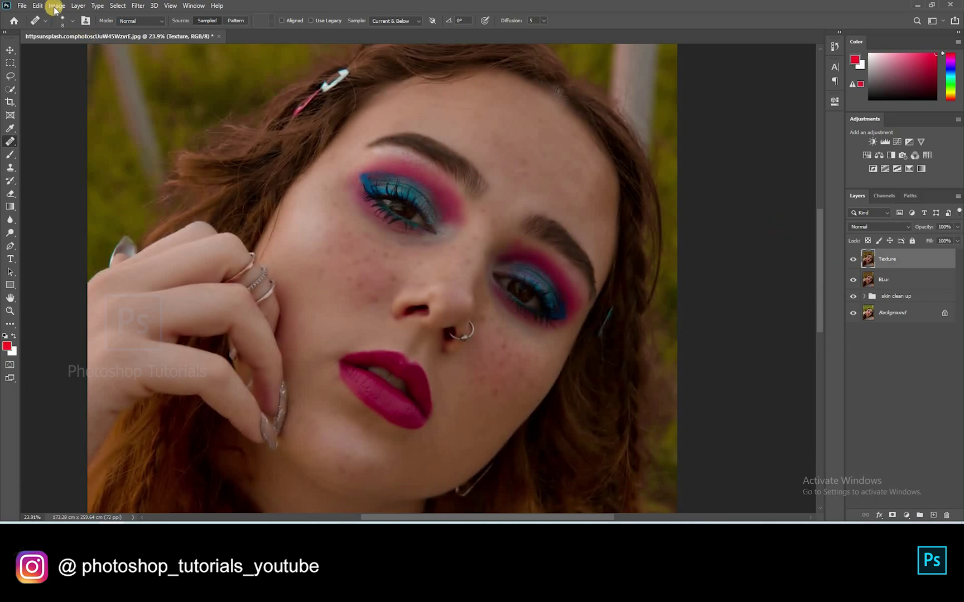
Use Apply Image on the Texture layer with BLur as source layer, Subtract blending, scale 2 and offset 128
{"action": "left_click", "coordinate": [57, 6]}
{"action": "left_click", "coordinate": [104, 154]}
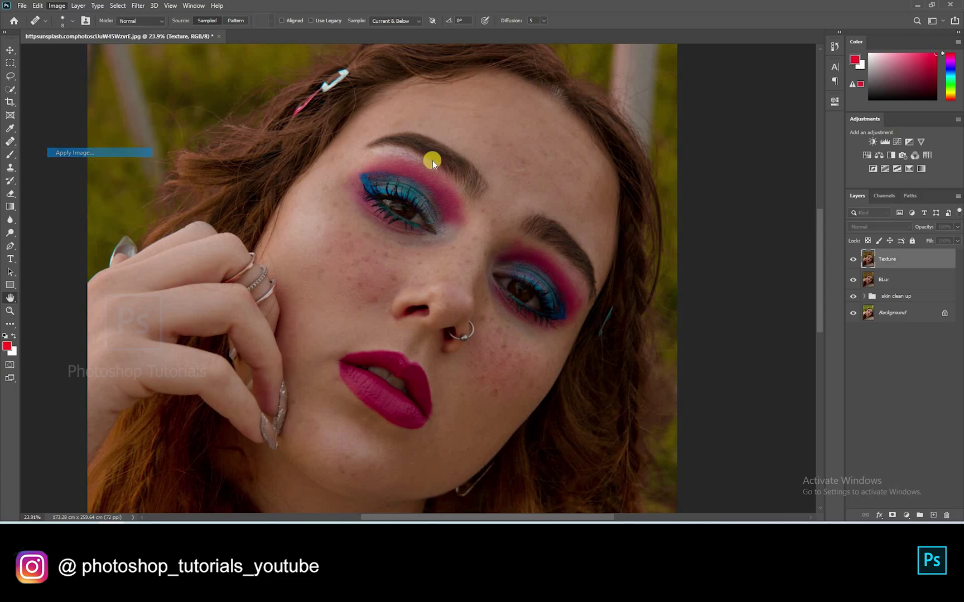
{"action": "left_click", "coordinate": [444, 149]}
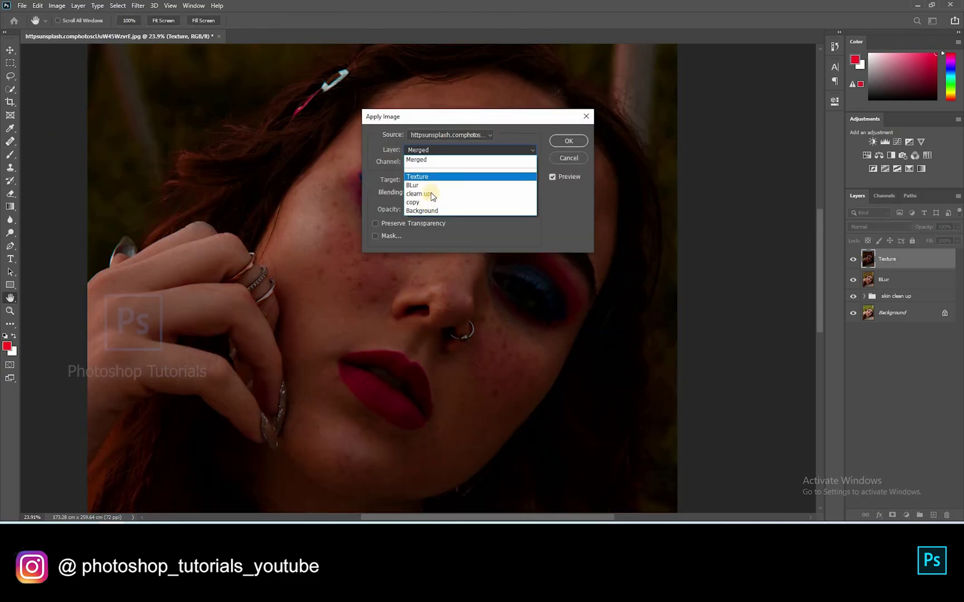
{"action": "left_click", "coordinate": [431, 191]}
{"action": "left_click", "coordinate": [440, 192]}
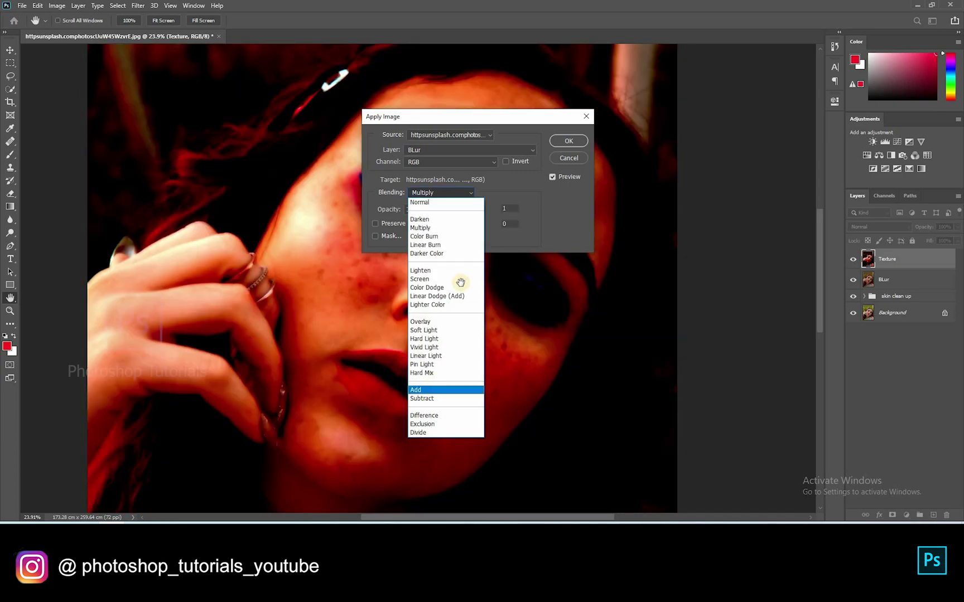
{"action": "left_click", "coordinate": [422, 399]}
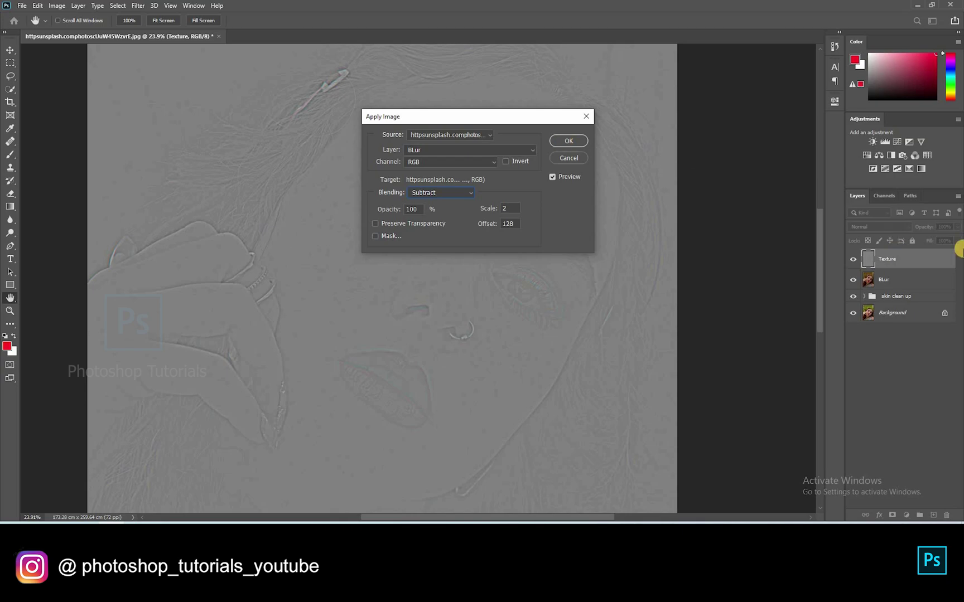
{"action": "key", "text": "Return"}
{"action": "key", "text": "j"}
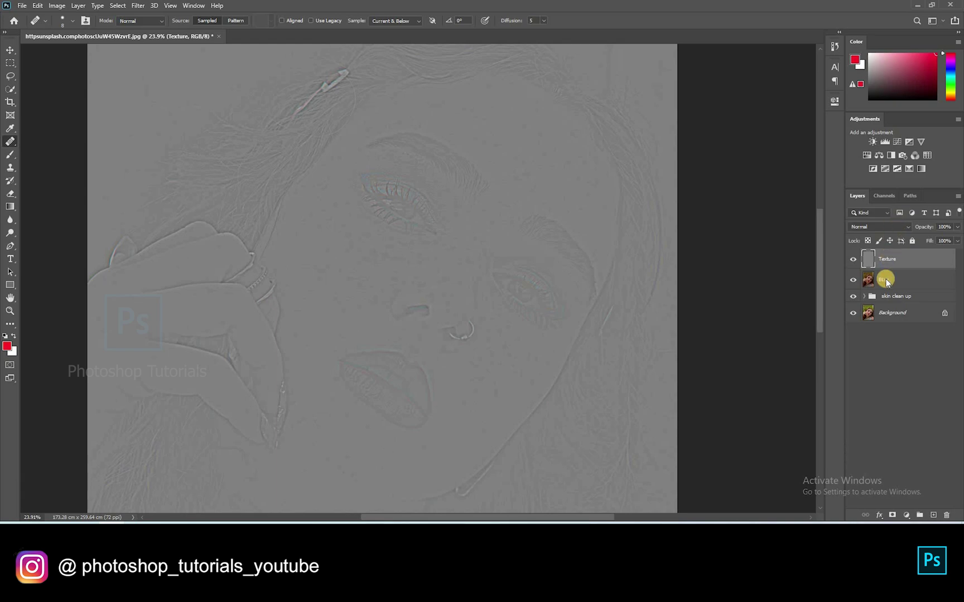
Set the Texture layer's blend mode to Linear Light
{"action": "left_click", "coordinate": [880, 227]}
{"action": "key", "text": "Down"}
{"action": "key", "text": "Down"}
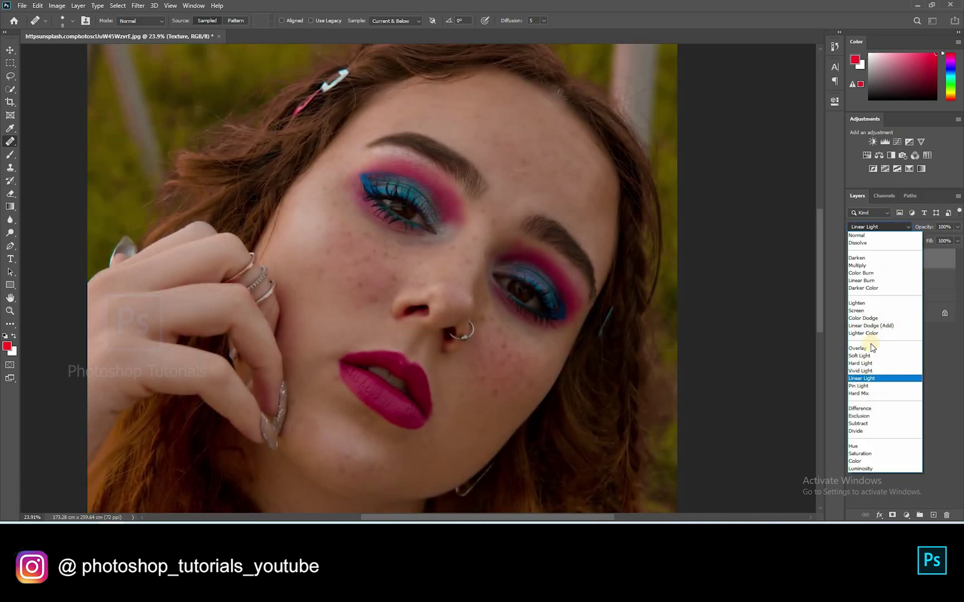
{"action": "key", "text": "Return"}
Smooth the forehead on the BLur layer using the Mixer Brush at size 300, sampling nearby skin tones
{"action": "left_click", "coordinate": [894, 279]}
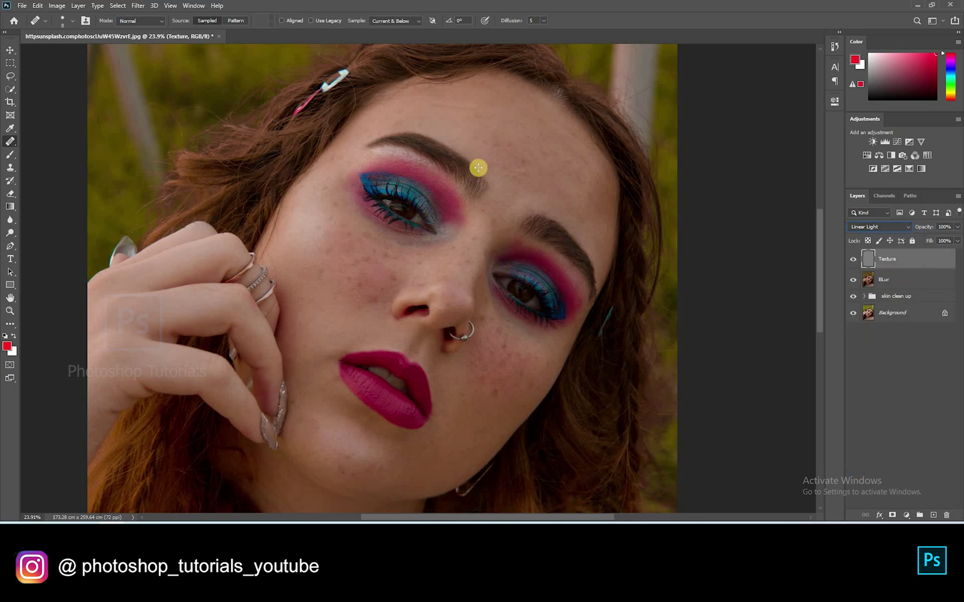
{"action": "left_click", "coordinate": [9, 155]}
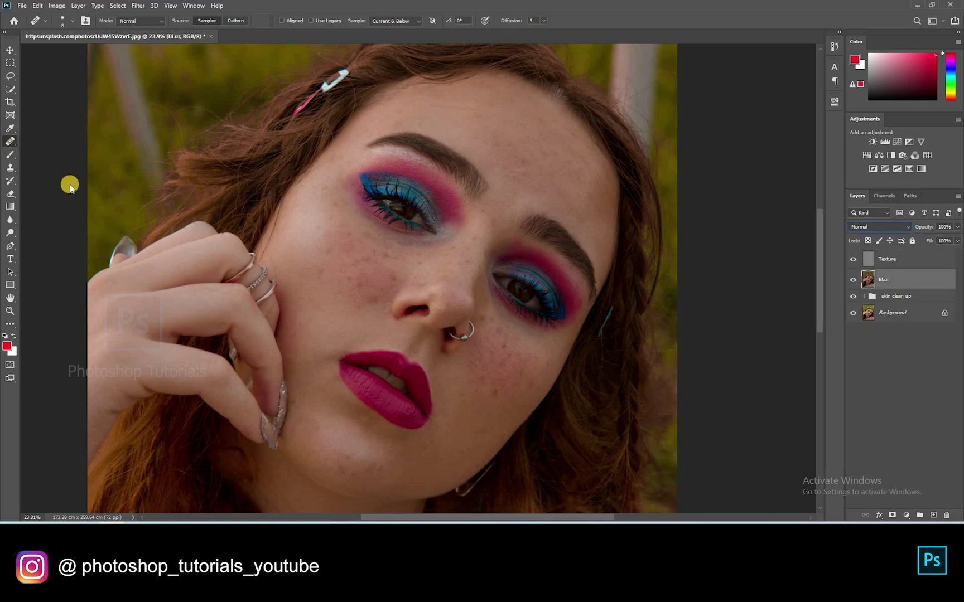
{"action": "left_click", "coordinate": [58, 183]}
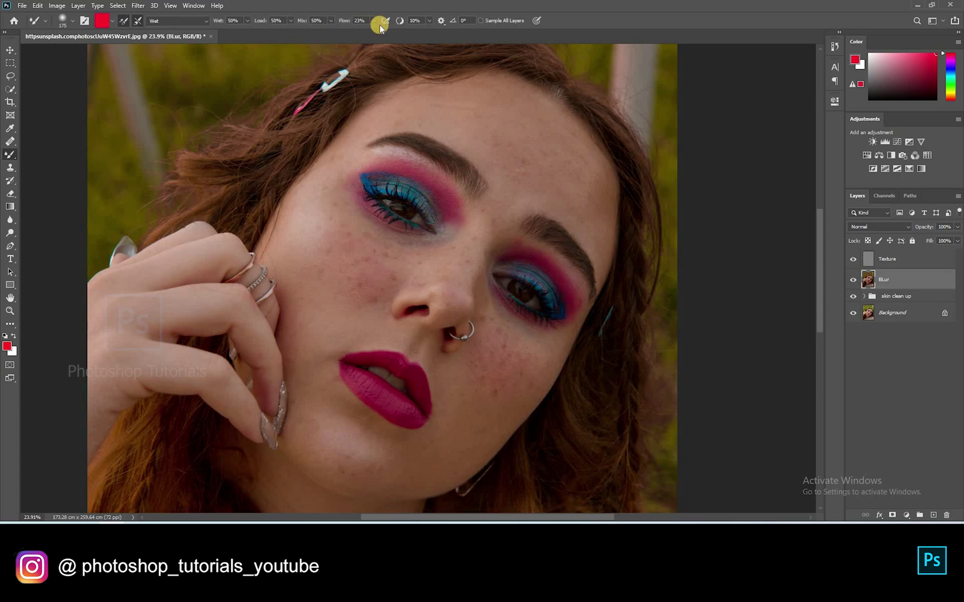
{"action": "scroll", "coordinate": [494, 120], "scroll_direction": "up", "scroll_amount": 4}
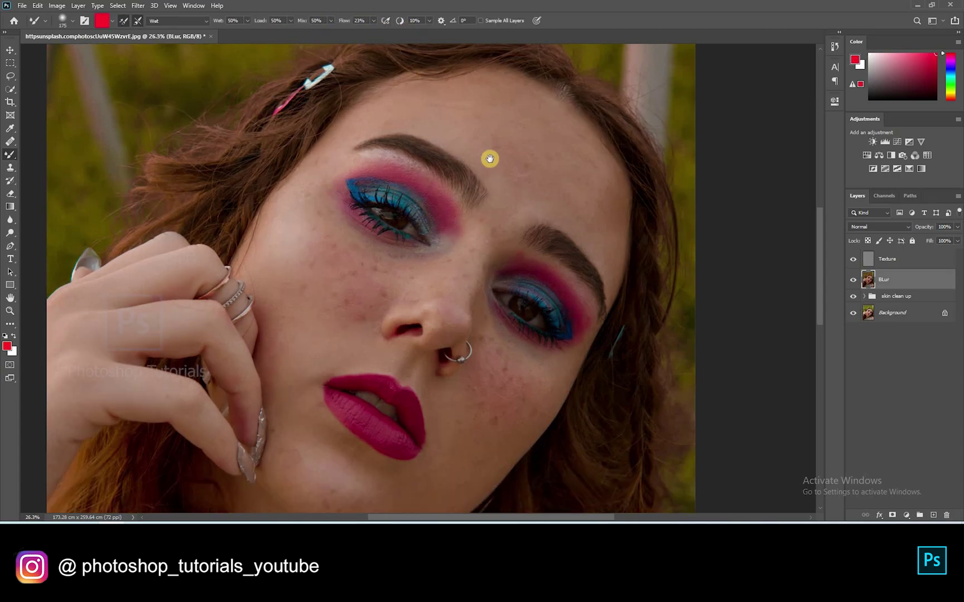
{"action": "scroll", "coordinate": [491, 119], "scroll_direction": "up", "scroll_amount": 1}
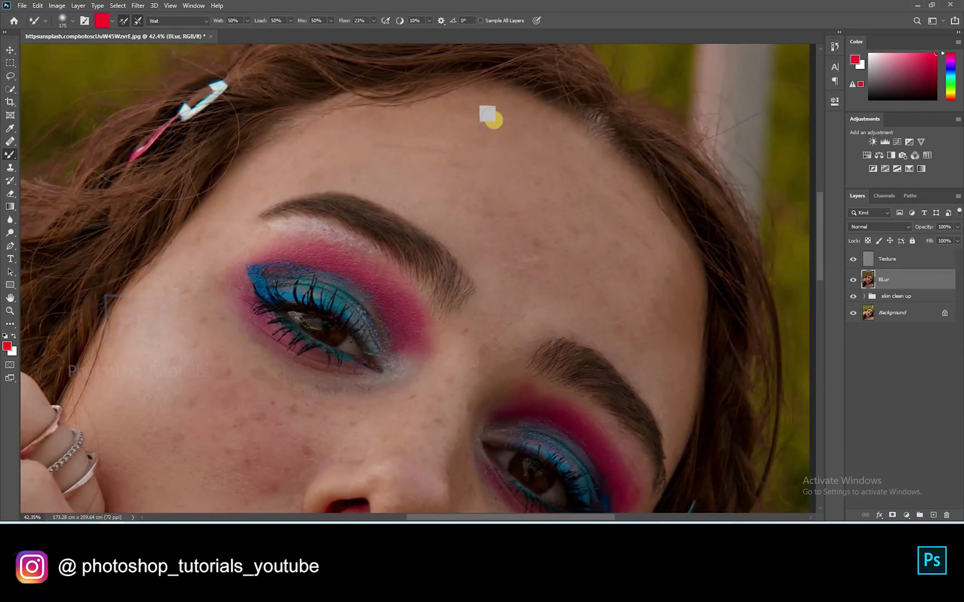
{"action": "left_click", "coordinate": [464, 152], "text": "alt"}
{"action": "key", "text": "bracketright"}
{"action": "key", "text": "bracketright"}
{"action": "left_click_drag", "start_coordinate": [386, 160], "coordinate": [386, 160]}
{"action": "left_click", "coordinate": [506, 131], "text": "alt"}
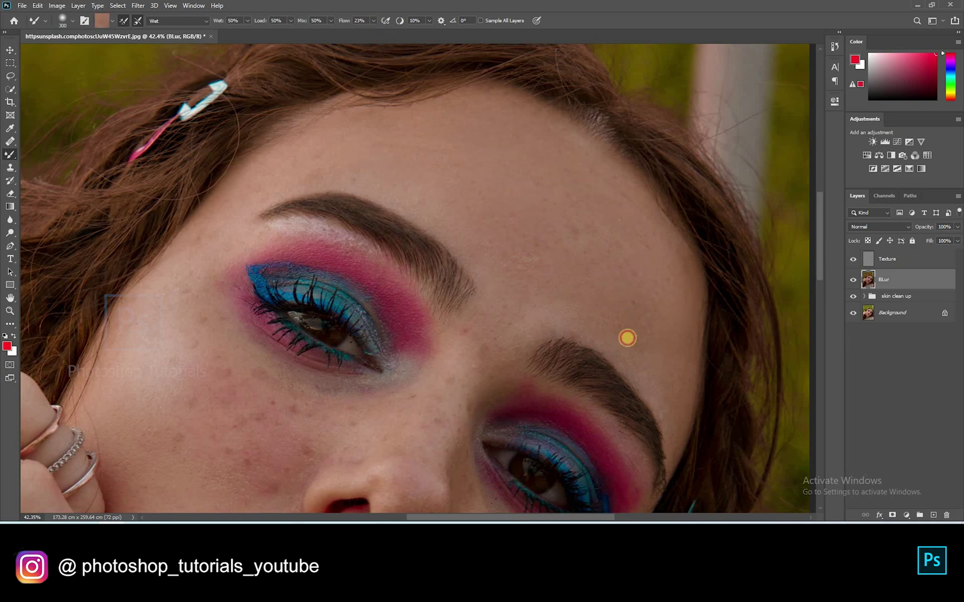
{"action": "left_click_drag", "start_coordinate": [523, 286], "coordinate": [594, 213]}
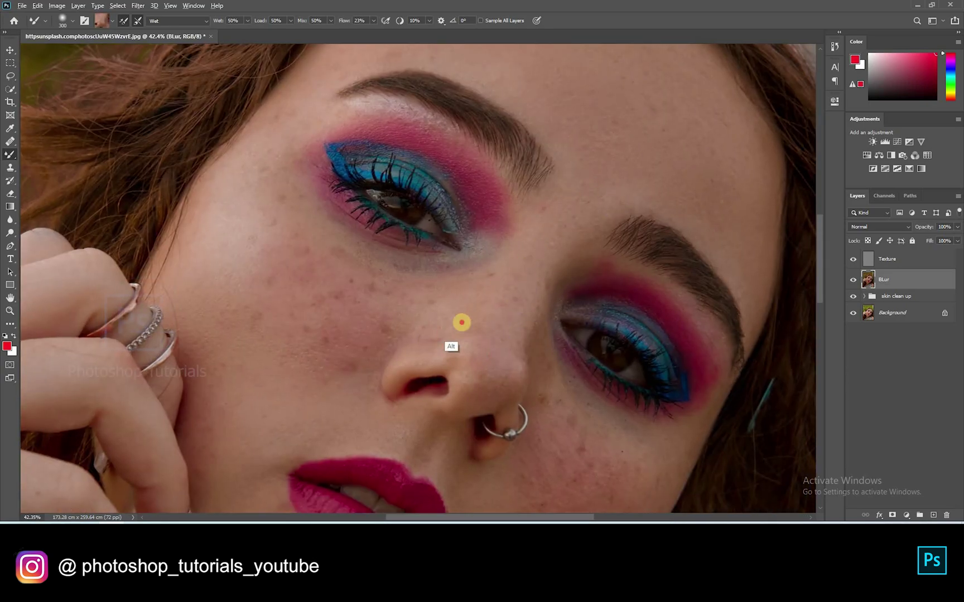
Sample and blend the skin on the temple and upper cheek beside the hand with the Mixer Brush
{"action": "left_click", "coordinate": [310, 91], "text": "alt"}
{"action": "left_click", "coordinate": [239, 168], "text": "alt"}
{"action": "left_click_drag", "start_coordinate": [265, 198], "coordinate": [338, 275]}
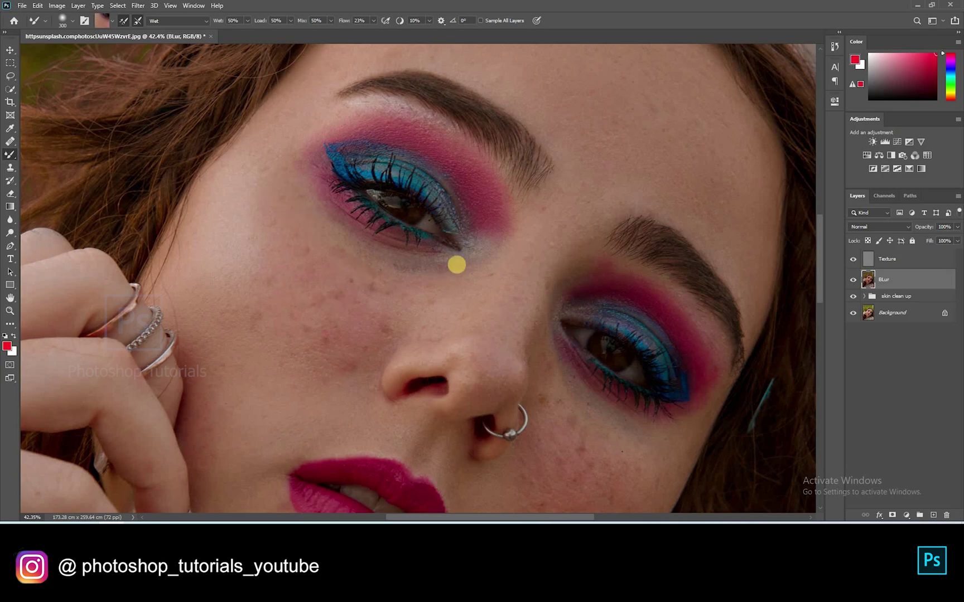
{"action": "left_click_drag", "start_coordinate": [378, 124], "coordinate": [409, 251]}
Even out the skin around the eye on the nose-ring side and the reddish cheek below it
{"action": "left_click_drag", "start_coordinate": [709, 454], "coordinate": [550, 255]}
{"action": "left_click", "coordinate": [574, 277], "text": "alt"}
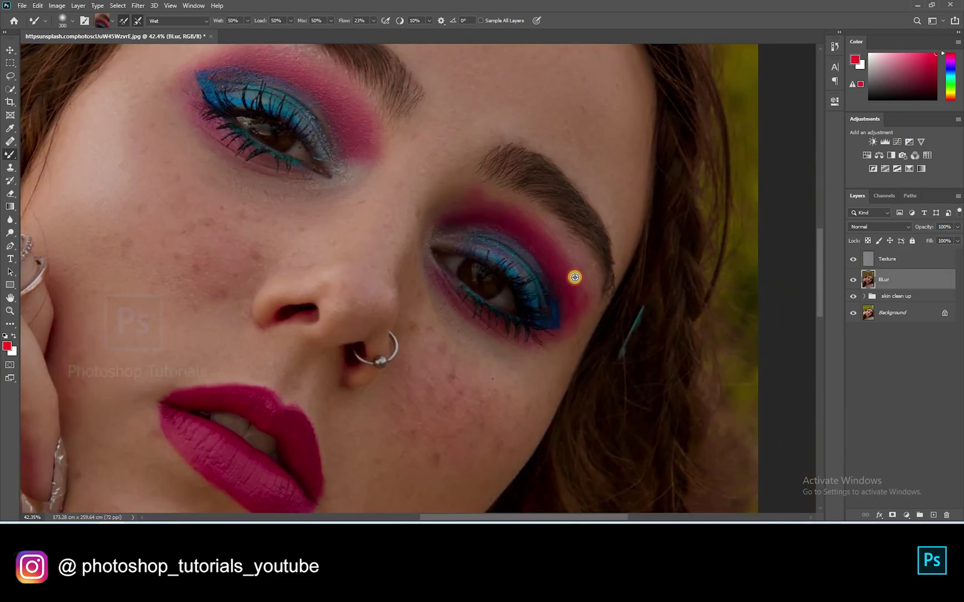
{"action": "left_click", "coordinate": [480, 356], "text": "alt"}
{"action": "left_click_drag", "start_coordinate": [540, 377], "coordinate": [604, 297]}
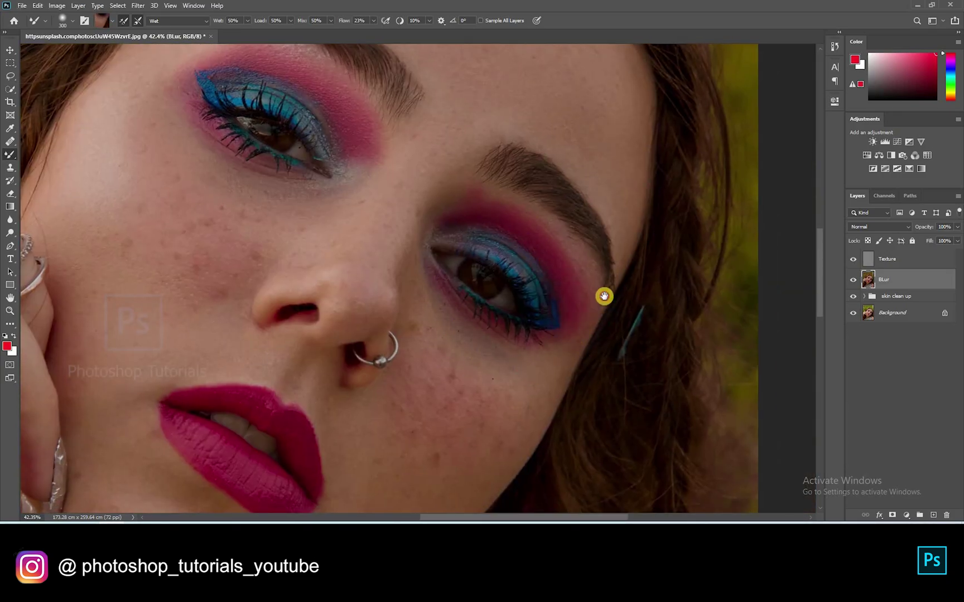
{"action": "left_click", "coordinate": [508, 294], "text": "alt"}
{"action": "left_click_drag", "start_coordinate": [508, 294], "coordinate": [489, 303]}
{"action": "left_click", "coordinate": [505, 237], "text": "alt"}
{"action": "left_click_drag", "start_coordinate": [506, 237], "coordinate": [548, 285]}
{"action": "left_click", "coordinate": [517, 319], "text": "alt"}
{"action": "mouse_move", "coordinate": [517, 319]}
{"action": "left_mouse_down"}
{"action": "mouse_move", "coordinate": [475, 304]}
{"action": "mouse_move", "coordinate": [508, 305]}
{"action": "mouse_move", "coordinate": [495, 361]}
{"action": "left_mouse_up"}
Blend the skin tones on the nose and along the cheek and jaw beside the mouth
{"action": "left_click_drag", "start_coordinate": [394, 191], "coordinate": [545, 271]}
{"action": "left_click", "coordinate": [568, 307], "text": "alt"}
{"action": "left_click_drag", "start_coordinate": [567, 306], "coordinate": [591, 275]}
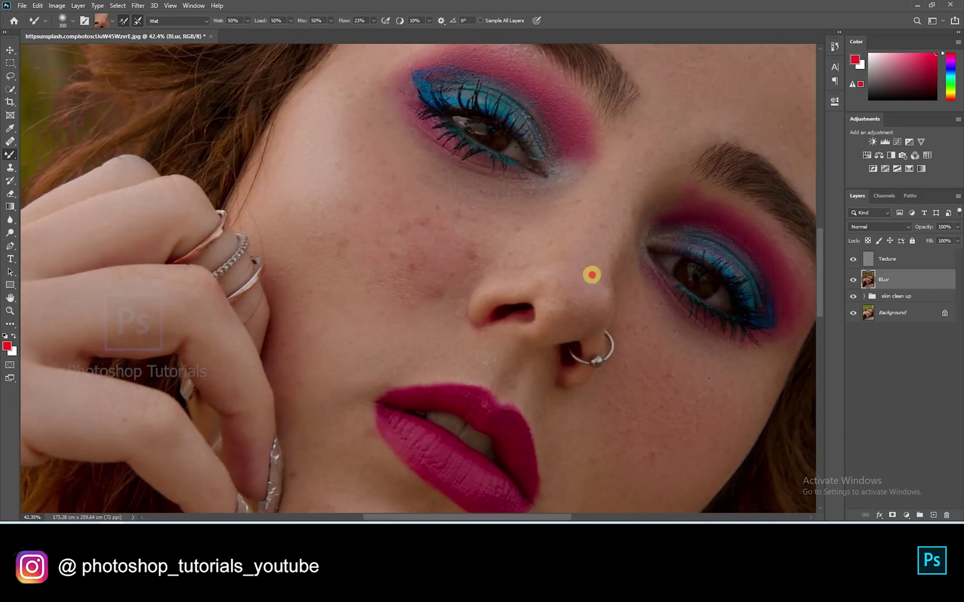
{"action": "left_click_drag", "start_coordinate": [552, 411], "coordinate": [605, 245]}
{"action": "left_click", "coordinate": [600, 241], "text": "alt"}
{"action": "left_click", "coordinate": [628, 329], "text": "alt"}
{"action": "mouse_move", "coordinate": [628, 329]}
{"action": "left_mouse_down"}
{"action": "mouse_move", "coordinate": [663, 291]}
{"action": "mouse_move", "coordinate": [560, 234]}
{"action": "mouse_move", "coordinate": [649, 201]}
{"action": "mouse_move", "coordinate": [576, 277]}
{"action": "left_mouse_up"}
{"action": "left_click", "coordinate": [496, 297], "text": "alt"}
{"action": "mouse_move", "coordinate": [496, 298]}
{"action": "left_mouse_down"}
{"action": "mouse_move", "coordinate": [519, 294]}
{"action": "mouse_move", "coordinate": [515, 369]}
{"action": "left_mouse_up"}
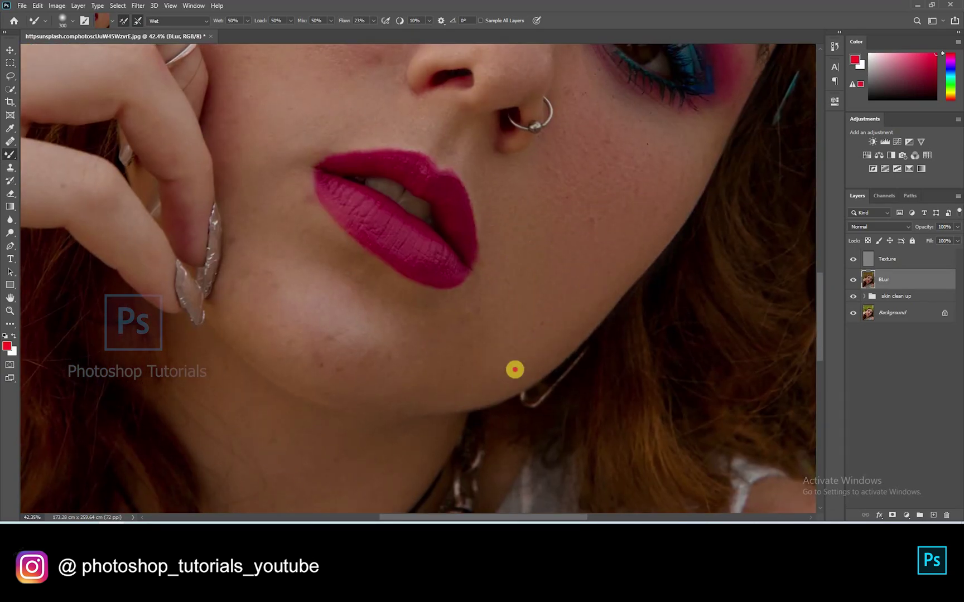
Smooth the chin and the area below the lips with sampled skin tones
{"action": "left_click", "coordinate": [427, 349], "text": "alt"}
{"action": "mouse_move", "coordinate": [399, 319]}
{"action": "left_mouse_down"}
{"action": "mouse_move", "coordinate": [467, 318]}
{"action": "mouse_move", "coordinate": [537, 284]}
{"action": "left_mouse_up"}
{"action": "left_click", "coordinate": [372, 286], "text": "alt"}
{"action": "left_click_drag", "start_coordinate": [372, 286], "coordinate": [403, 324]}
{"action": "left_click", "coordinate": [324, 302], "text": "alt"}
{"action": "mouse_move", "coordinate": [302, 284]}
{"action": "left_mouse_down"}
{"action": "mouse_move", "coordinate": [360, 366]}
{"action": "mouse_move", "coordinate": [279, 276]}
{"action": "mouse_move", "coordinate": [255, 267]}
{"action": "mouse_move", "coordinate": [251, 209]}
{"action": "mouse_move", "coordinate": [406, 383]}
{"action": "mouse_move", "coordinate": [398, 314]}
{"action": "mouse_move", "coordinate": [265, 249]}
{"action": "left_mouse_up"}
Resample and blend the remaining uneven skin on the cheek between the hand and the nose
{"action": "mouse_move", "coordinate": [288, 185]}
{"action": "left_mouse_down"}
{"action": "mouse_move", "coordinate": [349, 385]}
{"action": "mouse_move", "coordinate": [346, 285]}
{"action": "left_mouse_up"}
{"action": "left_click", "coordinate": [337, 350], "text": "alt"}
{"action": "left_click", "coordinate": [324, 352], "text": "alt"}
{"action": "mouse_move", "coordinate": [284, 218]}
{"action": "left_mouse_down"}
{"action": "mouse_move", "coordinate": [313, 338]}
{"action": "mouse_move", "coordinate": [418, 326]}
{"action": "mouse_move", "coordinate": [446, 394]}
{"action": "left_mouse_up"}
{"action": "left_click", "coordinate": [313, 338], "text": "alt"}
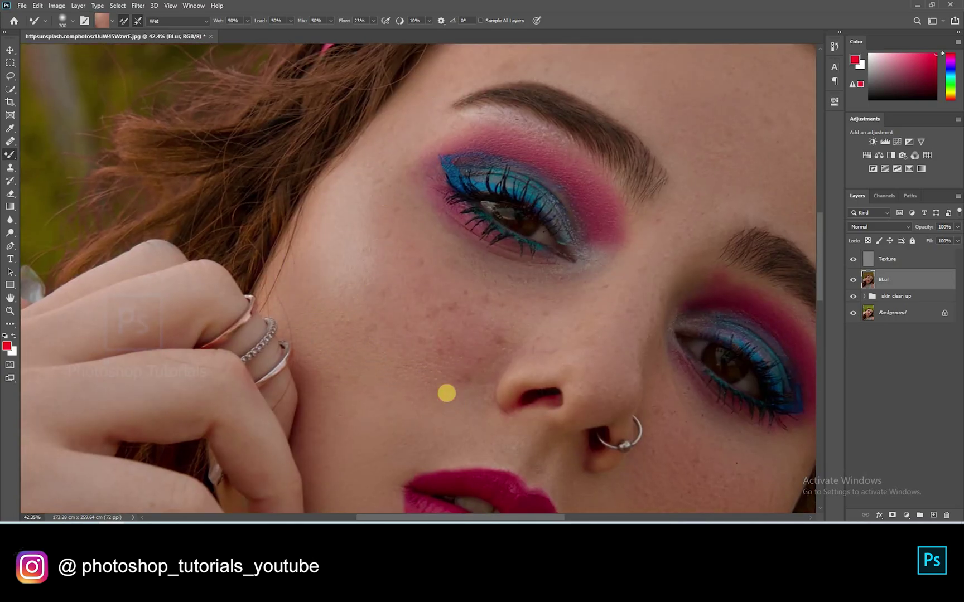
Enlarge the Mixer Brush to 600 and smooth the skin on the neck
{"action": "scroll", "coordinate": [446, 393], "scroll_direction": "down", "scroll_amount": 5}
{"action": "key", "text": "]"}
{"action": "mouse_move", "coordinate": [554, 340]}
{"action": "left_mouse_down"}
{"action": "mouse_move", "coordinate": [531, 350]}
{"action": "mouse_move", "coordinate": [548, 451]}
{"action": "mouse_move", "coordinate": [536, 447]}
{"action": "left_mouse_up"}
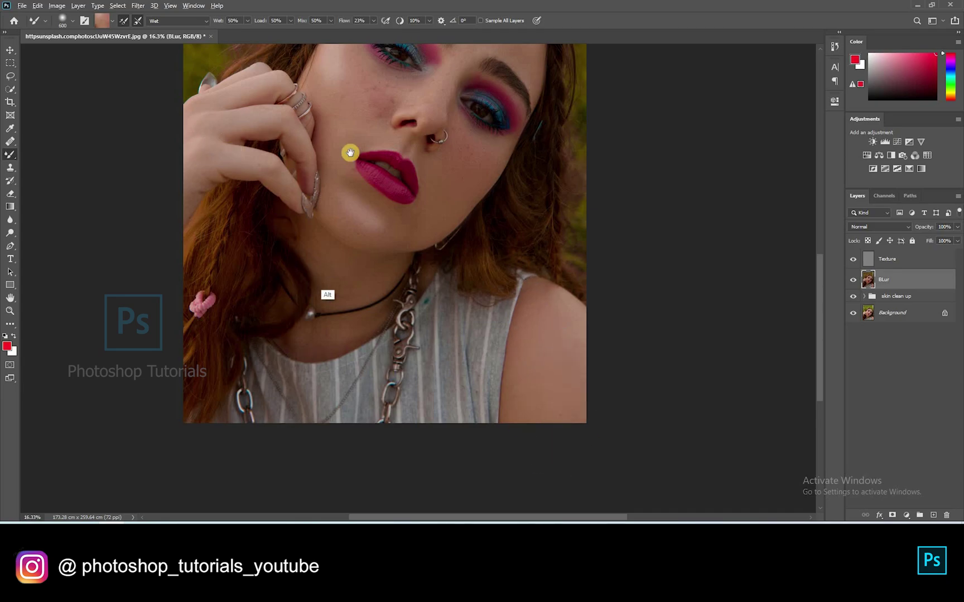
{"action": "left_click_drag", "start_coordinate": [350, 153], "coordinate": [334, 361]}
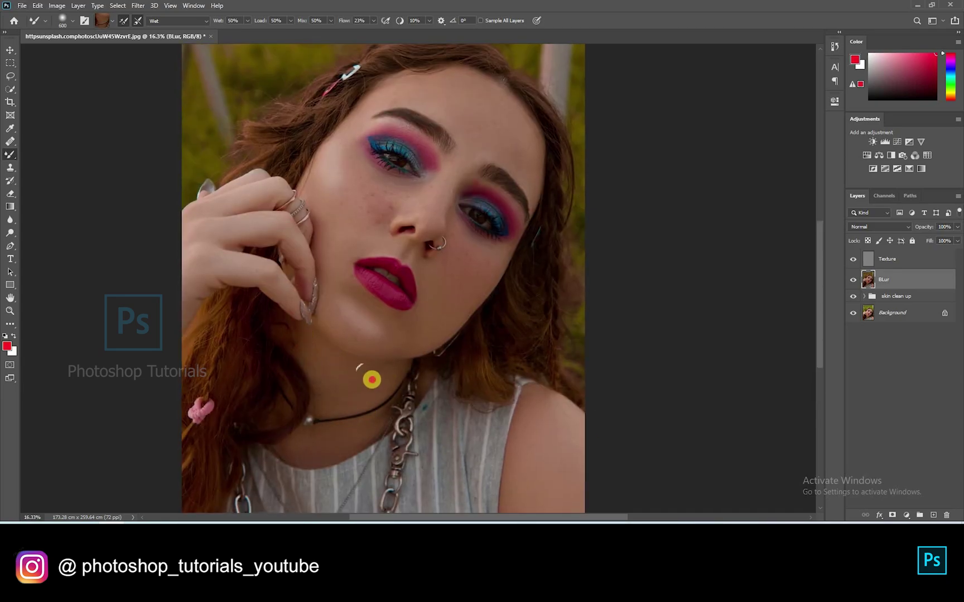
{"action": "scroll", "coordinate": [398, 301], "scroll_direction": "down", "scroll_amount": 2}
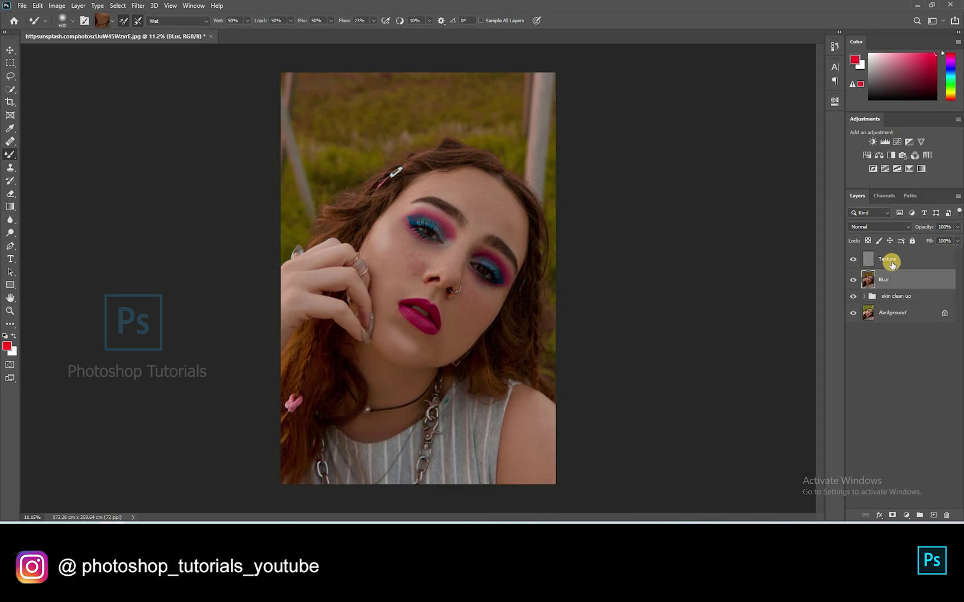
Group the Texture and BLur layers and name the group "Frequency separation"
{"action": "key", "text": "v"}
{"action": "left_click", "coordinate": [898, 264], "text": "shift"}
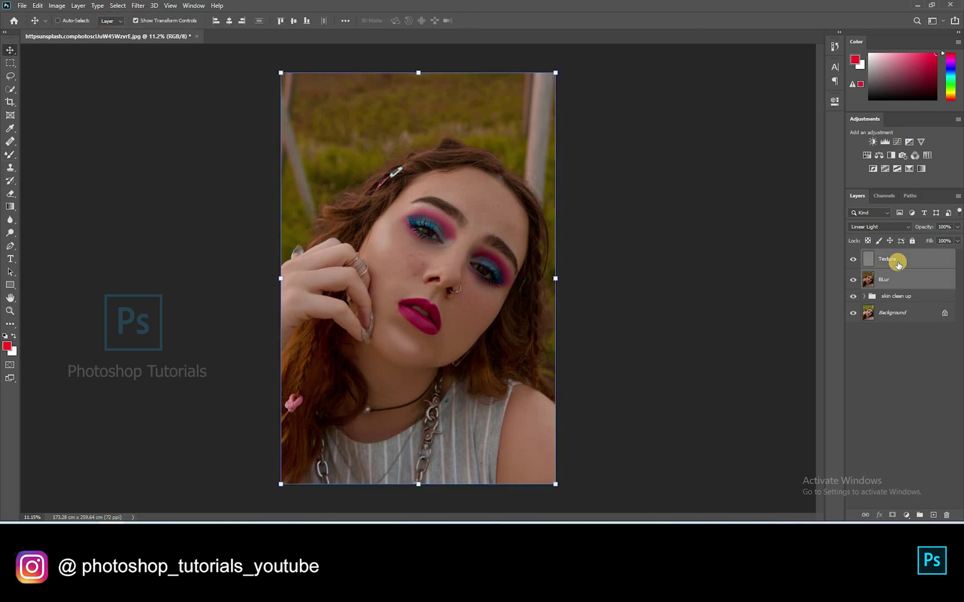
{"action": "key", "text": "ctrl+g"}
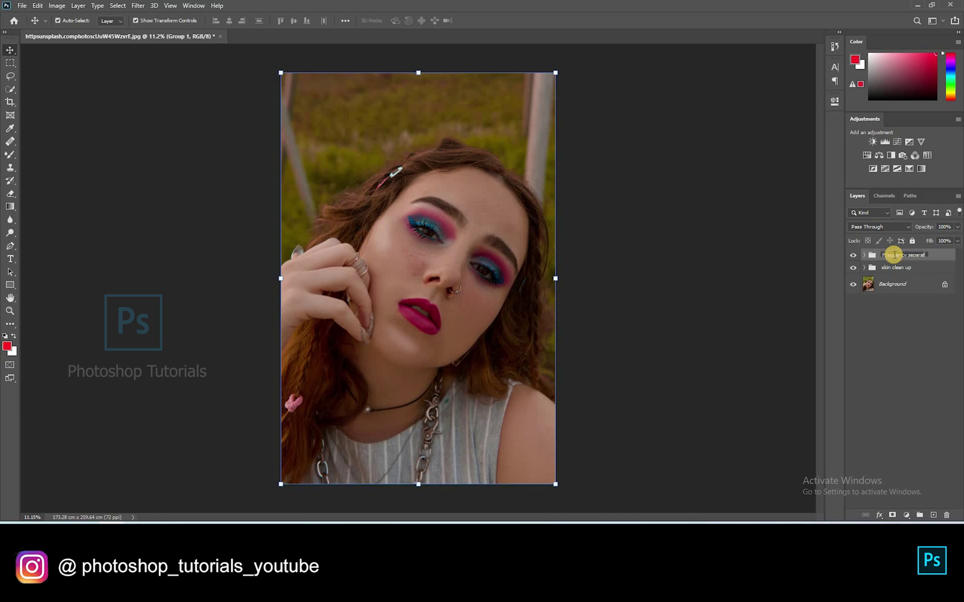
{"action": "key", "text": "Return"}
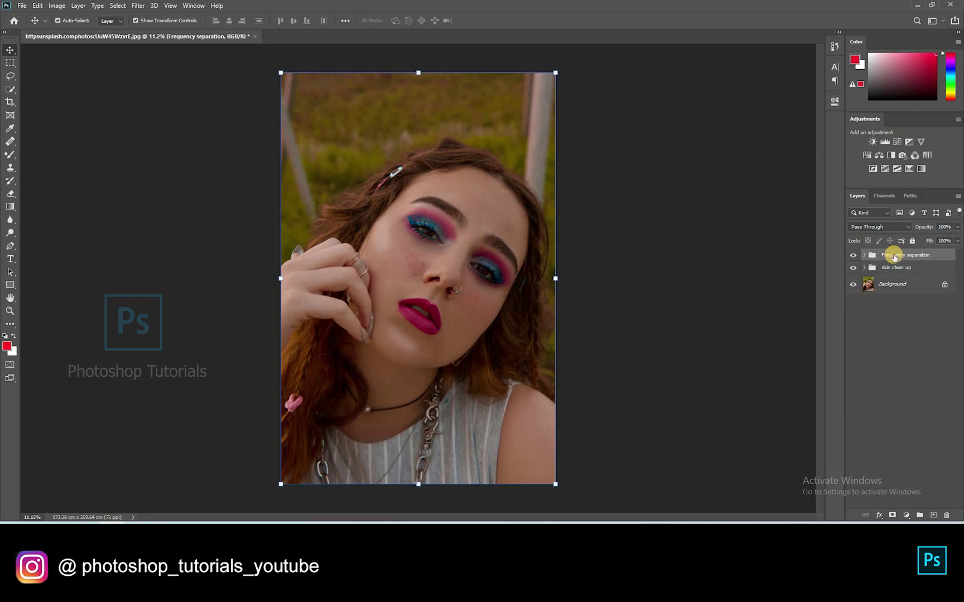
Duplicate the "Frequency separation" group, merge the duplicate into a single layer, and inspect the smoothed face
{"action": "key", "text": "ctrl+j"}
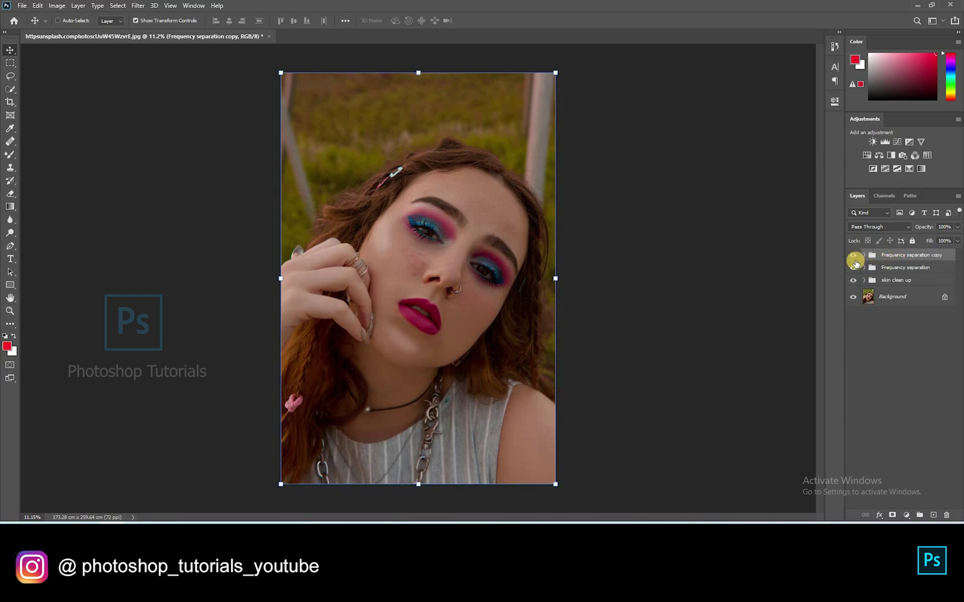
{"action": "key", "text": "ctrl+e"}
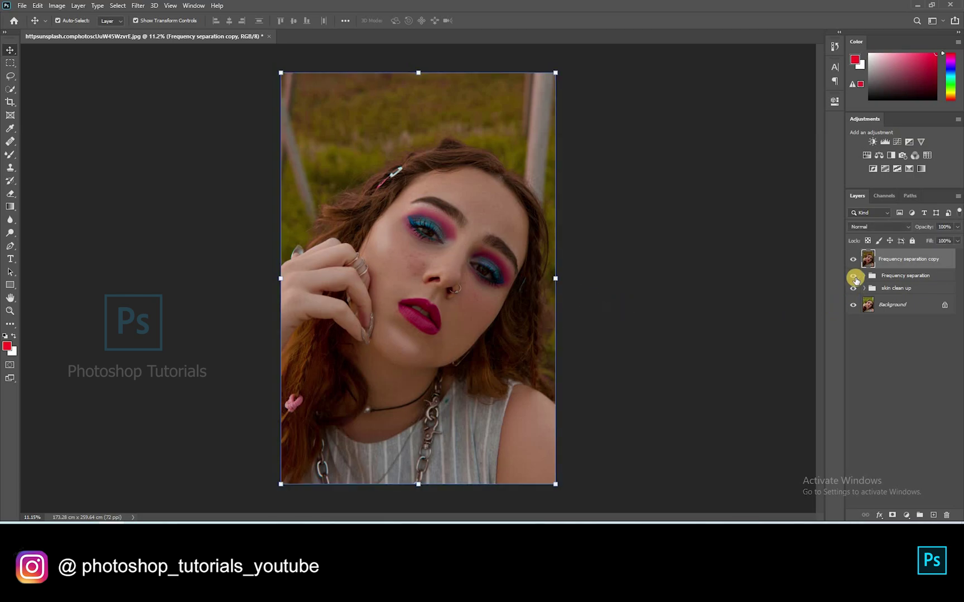
{"action": "left_click", "coordinate": [626, 302]}
{"action": "scroll", "coordinate": [627, 302], "scroll_direction": "up", "scroll_amount": 9}
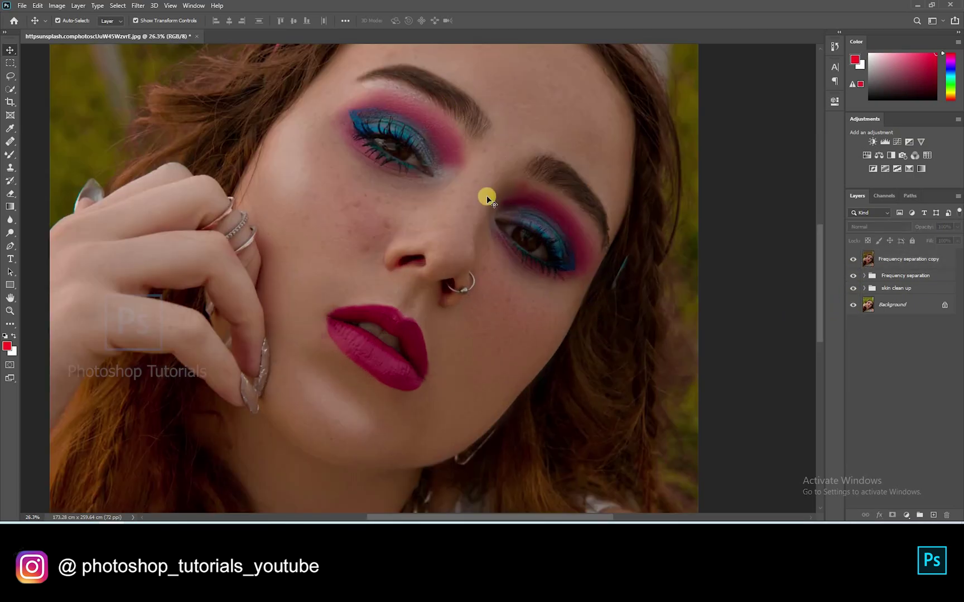
{"action": "scroll", "coordinate": [486, 196], "scroll_direction": "up", "scroll_amount": 2}
Add a top layer named "Local dodge and burn" and fill it with 50% Gray at 100% opacity
{"action": "scroll", "coordinate": [605, 257], "scroll_direction": "down", "scroll_amount": 3}
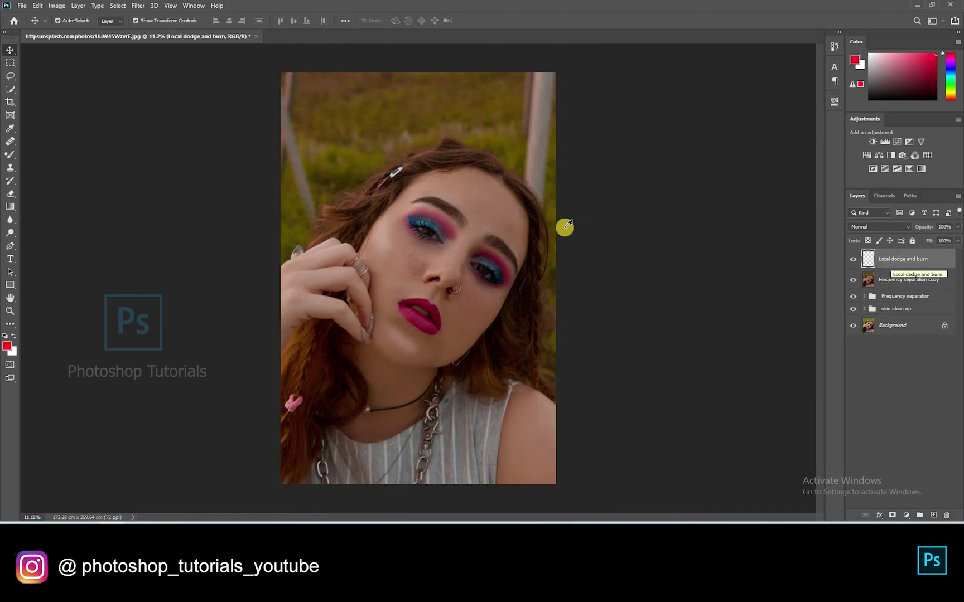
{"action": "key", "text": "shift+F5"}
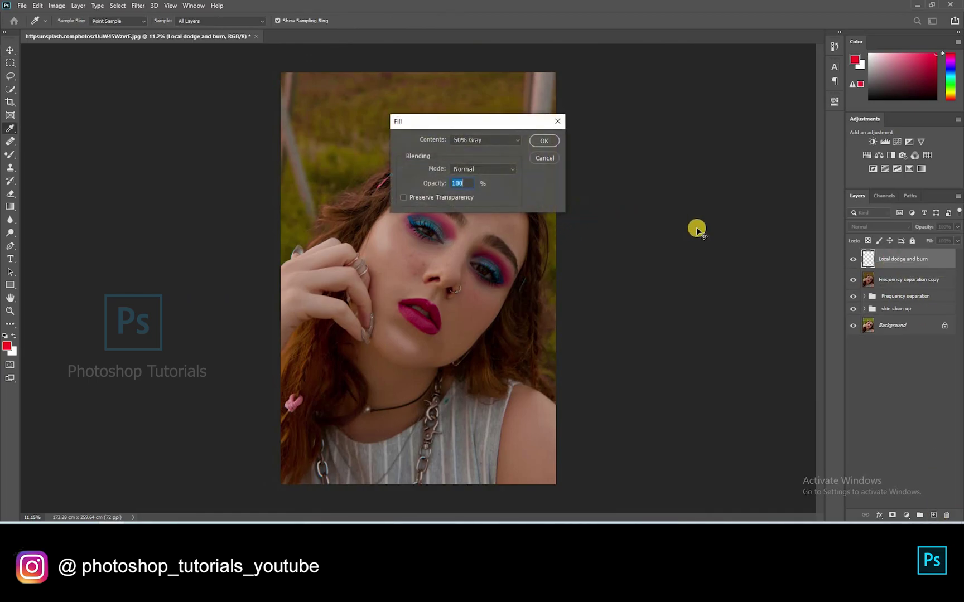
{"action": "key", "text": "Return"}
Set the "Local dodge and burn" layer's blend mode to Soft Light
{"action": "left_click", "coordinate": [874, 225]}
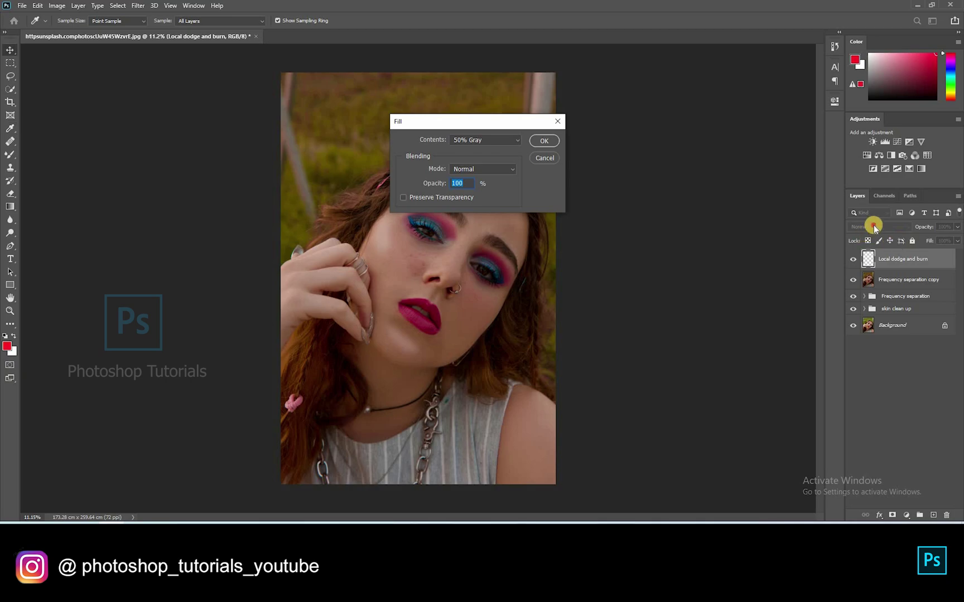
{"action": "left_click", "coordinate": [873, 226]}
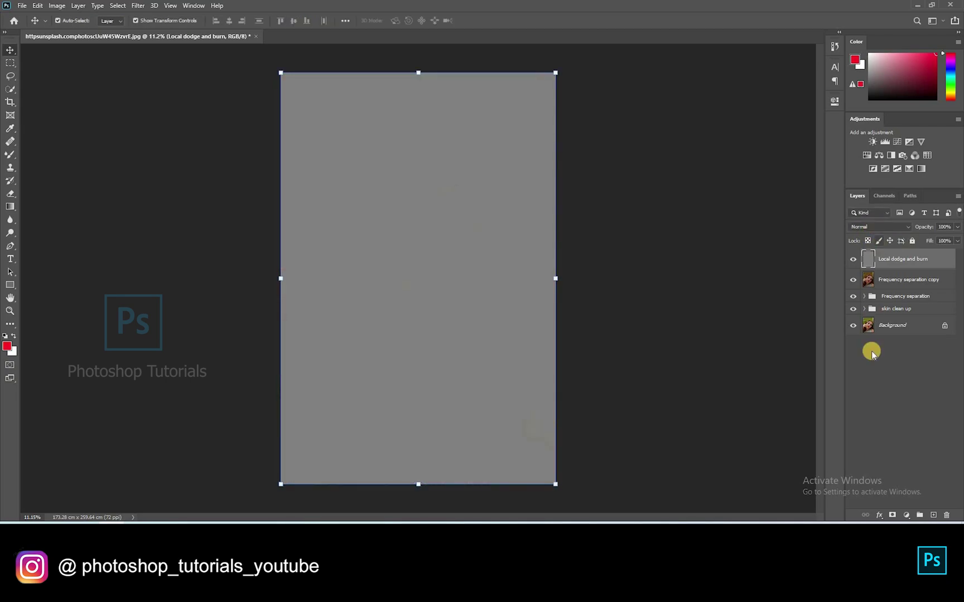
{"action": "left_click", "coordinate": [869, 356]}
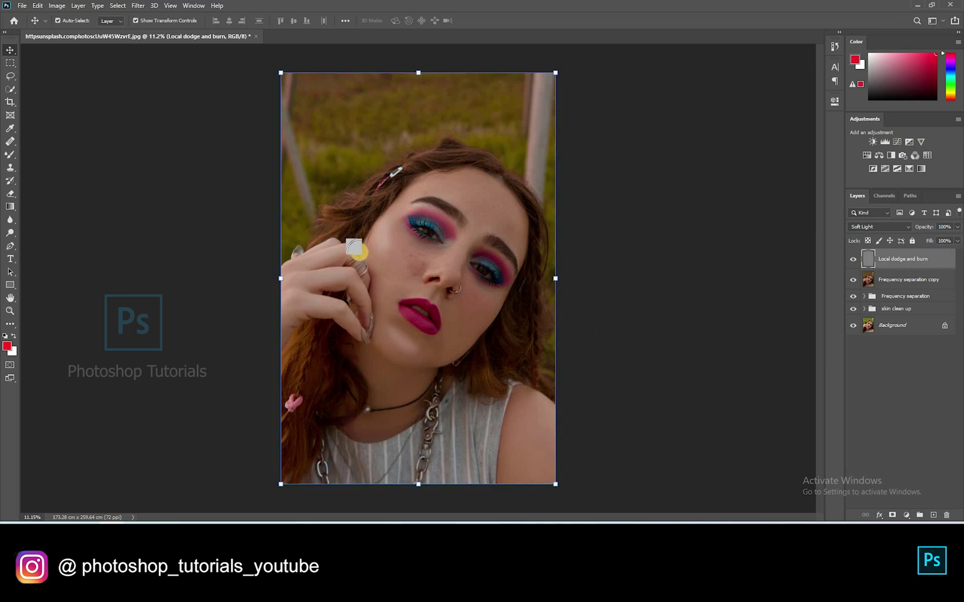
Set up the Brush tool with white as the foreground color, black as the background color, and a flow of 2%
{"action": "key", "text": "b"}
{"action": "key", "text": "shift+b"}
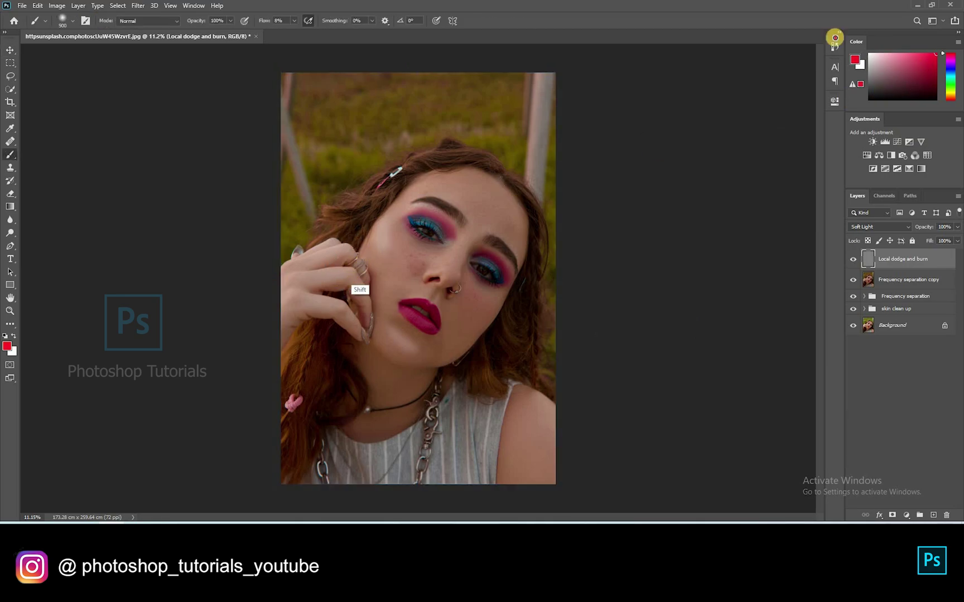
{"action": "key", "text": "x"}
{"action": "key", "text": "d"}
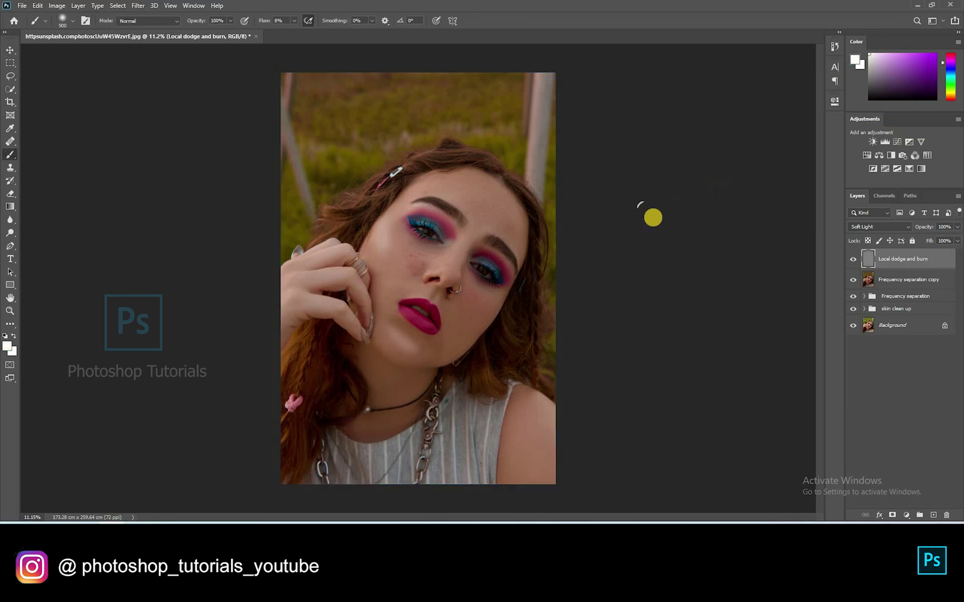
{"action": "key", "text": "x"}
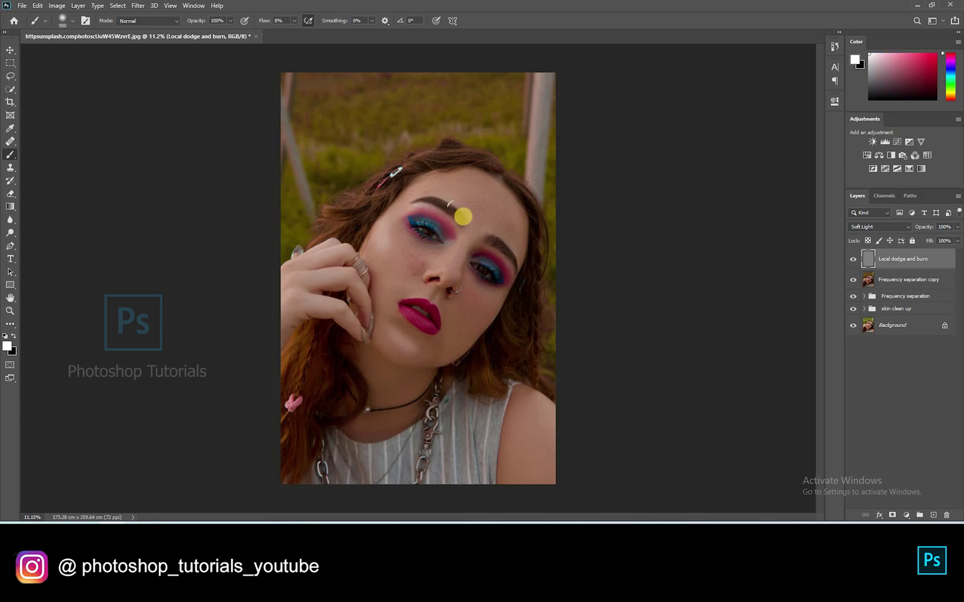
{"action": "scroll", "coordinate": [424, 268], "scroll_direction": "up", "scroll_amount": 5}
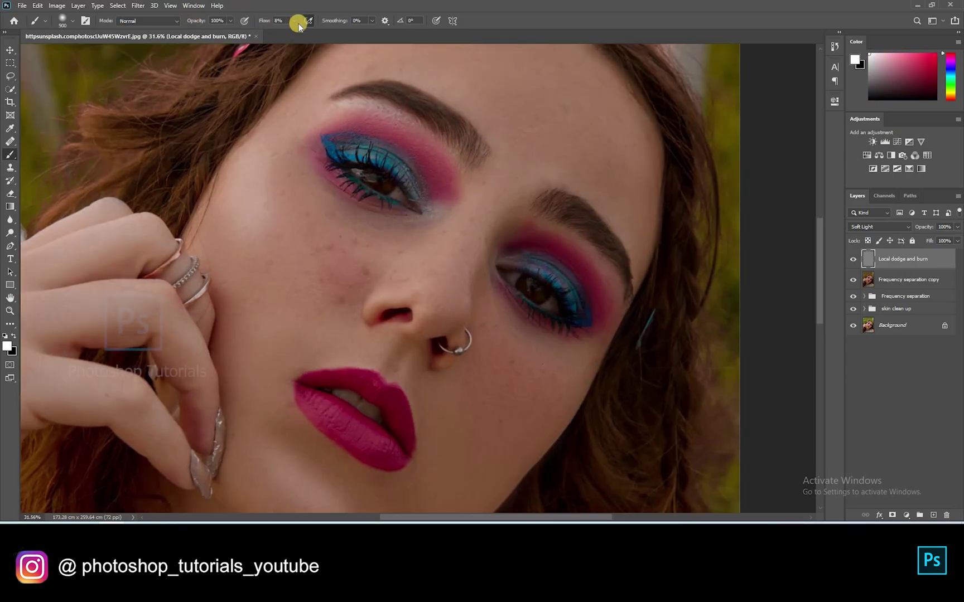
{"action": "left_click_drag", "start_coordinate": [291, 31], "coordinate": [291, 32]}
Dodge the forehead with a 600 px brush, then reduce the brush to 200 px for the brow bone
{"action": "scroll", "coordinate": [440, 279], "scroll_direction": "up", "scroll_amount": 5}
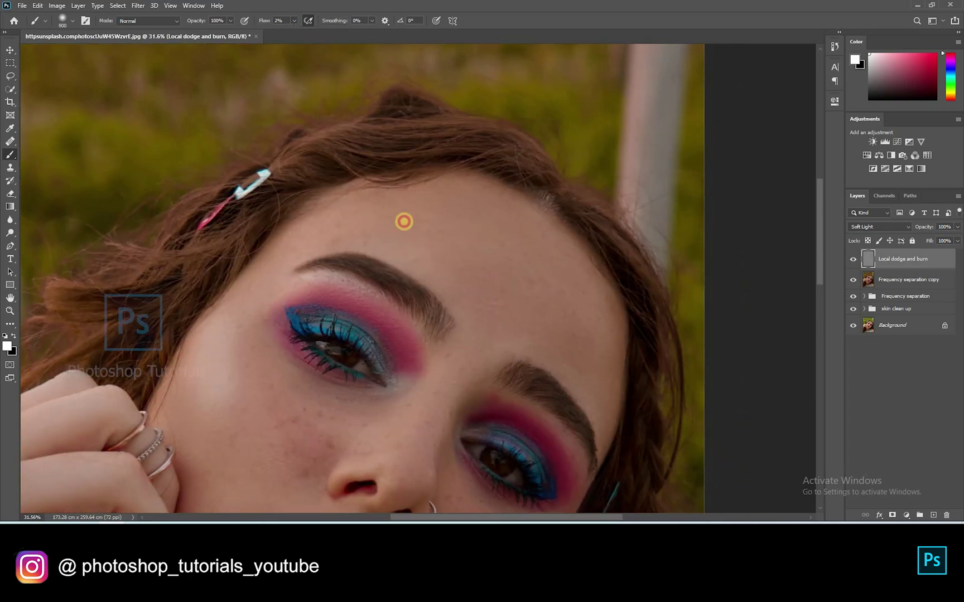
{"action": "left_click_drag", "start_coordinate": [360, 219], "coordinate": [401, 156]}
{"action": "key", "text": "bracketleft"}
{"action": "key", "text": "bracketleft"}
{"action": "key", "text": "bracketleft"}
{"action": "key", "text": "bracketleft"}
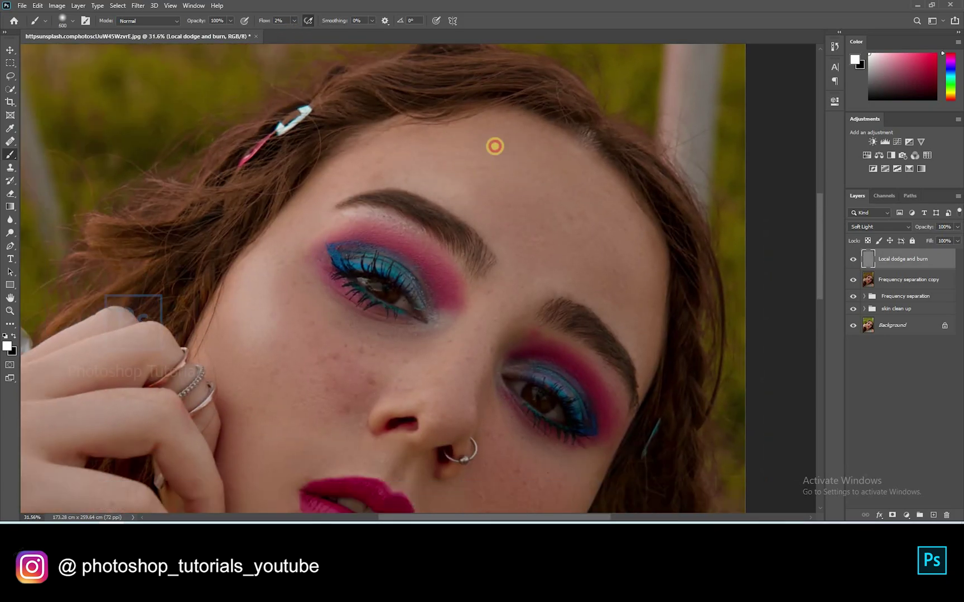
{"action": "key", "text": "bracketleft"}
{"action": "key", "text": "bracketleft"}
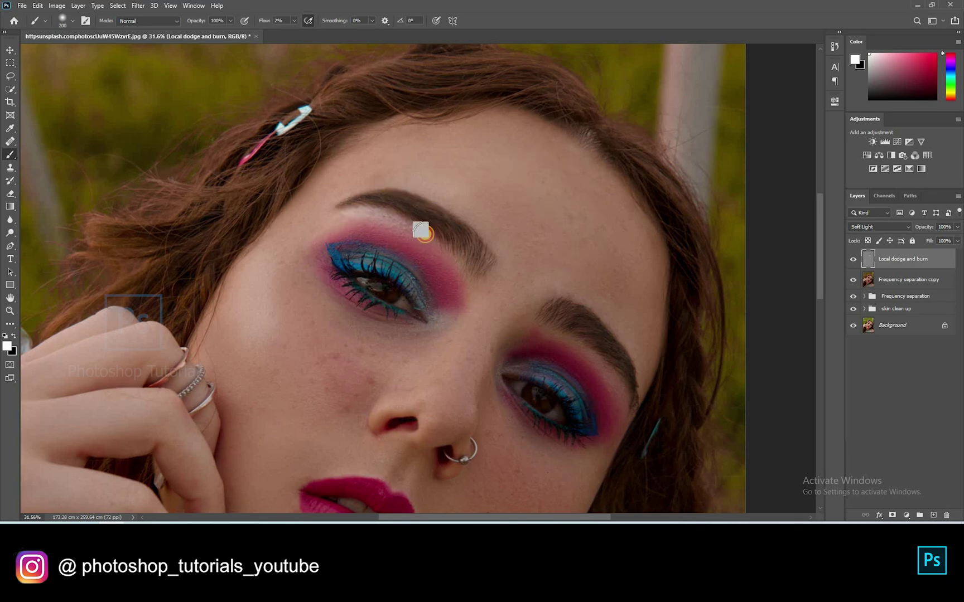
Brighten the cheek beside the hand and the chin with white at a brush size of about 300 px
{"action": "left_click_drag", "start_coordinate": [277, 401], "coordinate": [299, 323]}
{"action": "key", "text": "bracketright"}
{"action": "key", "text": "bracketright"}
{"action": "key", "text": "bracketright"}
{"action": "key", "text": "bracketright"}
{"action": "key", "text": "bracketright"}
{"action": "key", "text": "bracketright"}
{"action": "key", "text": "bracketright"}
{"action": "key", "text": "bracketright"}
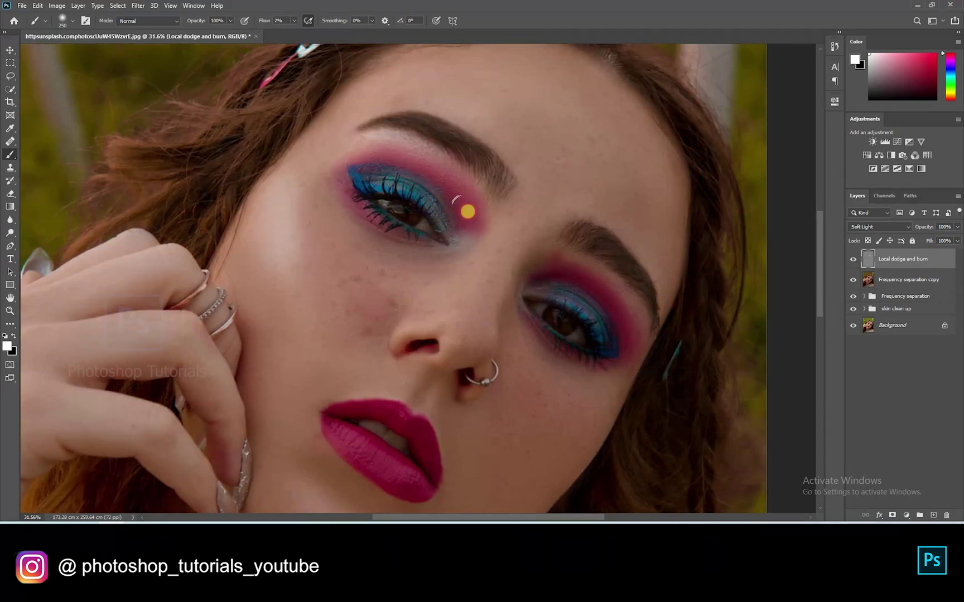
{"action": "scroll", "coordinate": [462, 209], "scroll_direction": "down", "scroll_amount": 2}
{"action": "scroll", "coordinate": [463, 208], "scroll_direction": "left", "scroll_amount": 2}
{"action": "scroll", "coordinate": [543, 151], "scroll_direction": "down", "scroll_amount": 2}
{"action": "scroll", "coordinate": [543, 151], "scroll_direction": "right", "scroll_amount": 1}
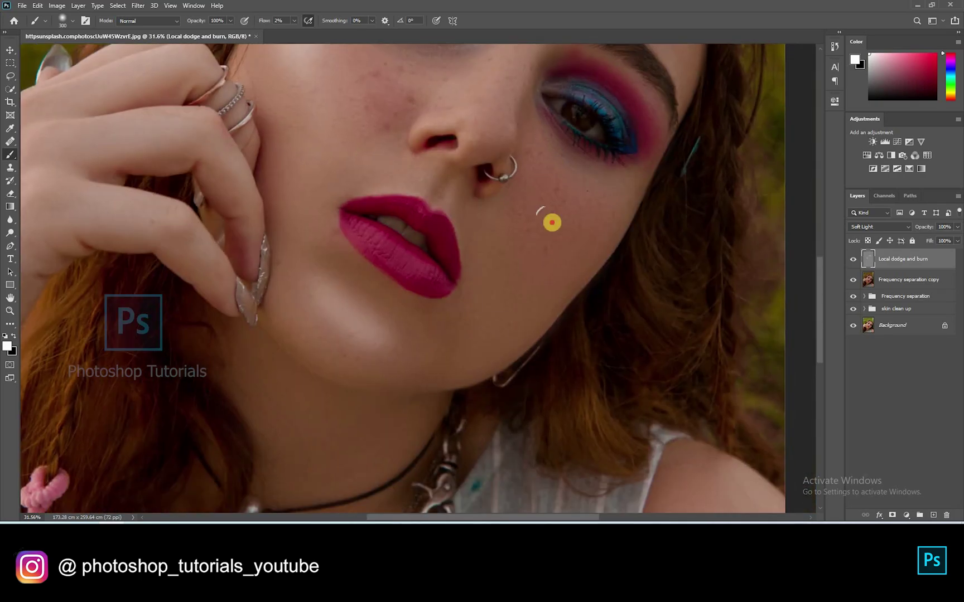
Reduce the brush to about 70 px and highlight the cupid's bow above the upper lip
{"action": "left_click_drag", "start_coordinate": [447, 210], "coordinate": [395, 363]}
{"action": "key", "text": "bracketleft"}
{"action": "key", "text": "bracketleft"}
{"action": "key", "text": "bracketleft"}
{"action": "key", "text": "bracketleft"}
{"action": "key", "text": "bracketleft"}
{"action": "key", "text": "bracketleft"}
{"action": "key", "text": "bracketleft"}
{"action": "key", "text": "bracketleft"}
{"action": "key", "text": "bracketleft"}
{"action": "key", "text": "bracketleft"}
{"action": "key", "text": "bracketleft"}
{"action": "key", "text": "bracketleft"}
{"action": "key", "text": "bracketleft"}
{"action": "left_click", "coordinate": [388, 368]}
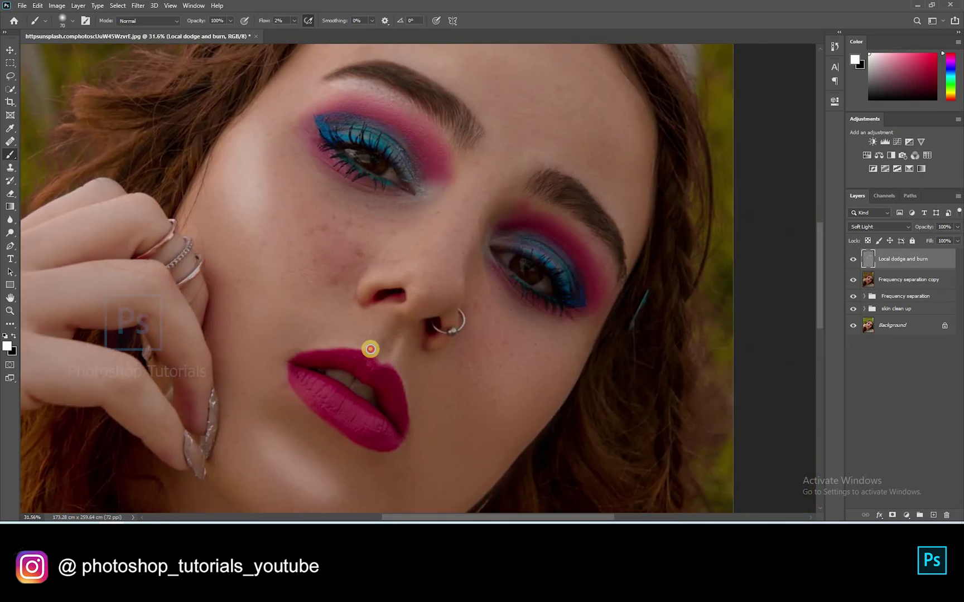
{"action": "scroll", "coordinate": [385, 409], "scroll_direction": "up", "scroll_amount": 2}
{"action": "key", "text": "bracketleft"}
{"action": "left_click", "coordinate": [389, 430]}
Raise the brush flow to 5% and highlight the nose and its bridge with a 150 px brush
{"action": "key", "text": "bracketright"}
{"action": "key", "text": "bracketright"}
{"action": "left_click", "coordinate": [409, 350]}
{"action": "left_click", "coordinate": [293, 22]}
{"action": "left_click", "coordinate": [294, 33]}
{"action": "key", "text": "bracketright"}
{"action": "left_click_drag", "start_coordinate": [457, 307], "coordinate": [467, 292]}
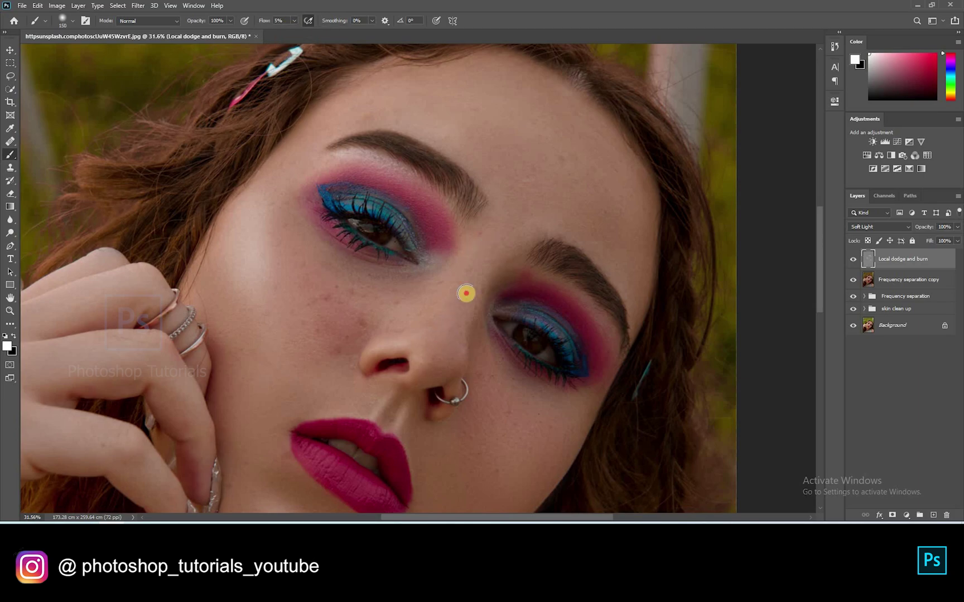
Enlarge the brush and brighten the middle of the forehead above the eyebrows
{"action": "key", "text": "bracketright"}
{"action": "key", "text": "bracketright"}
{"action": "key", "text": "bracketright"}
{"action": "key", "text": "bracketright"}
{"action": "left_click_drag", "start_coordinate": [529, 203], "coordinate": [574, 179]}
Shrink the brush to about 35 px and lighten the eyelid of the eye nearest the hand
{"action": "key", "text": "bracketleft"}
{"action": "key", "text": "bracketleft"}
{"action": "key", "text": "bracketleft"}
{"action": "key", "text": "bracketleft"}
{"action": "key", "text": "bracketleft"}
{"action": "left_click", "coordinate": [372, 202]}
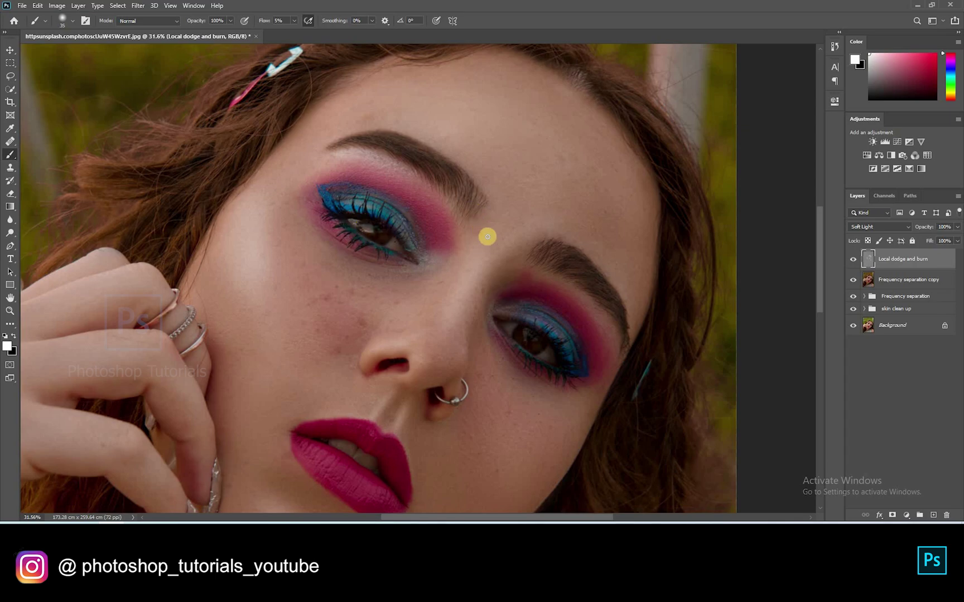
Lighten the other eye and its outer corner with a brush of about 60 px
{"action": "left_click_drag", "start_coordinate": [526, 345], "coordinate": [469, 236]}
{"action": "key", "text": "bracketright"}
{"action": "key", "text": "bracketright"}
{"action": "key", "text": "bracketright"}
{"action": "key", "text": "bracketright"}
{"action": "key", "text": "bracketright"}
{"action": "key", "text": "bracketright"}
{"action": "key", "text": "bracketright"}
{"action": "key", "text": "bracketright"}
{"action": "key", "text": "bracketright"}
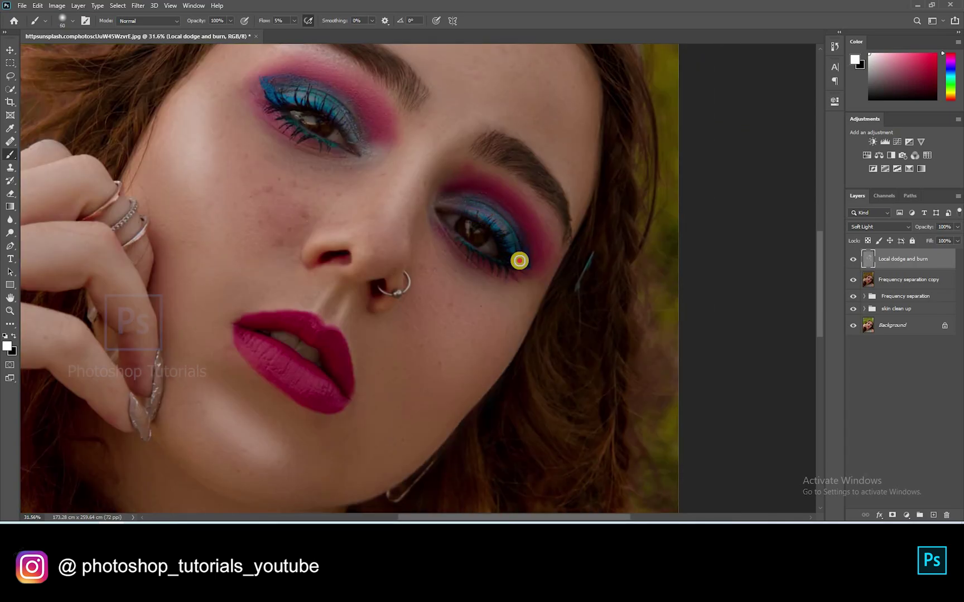
{"action": "key", "text": "bracketleft"}
{"action": "key", "text": "bracketleft"}
{"action": "key", "text": "bracketleft"}
{"action": "key", "text": "bracketleft"}
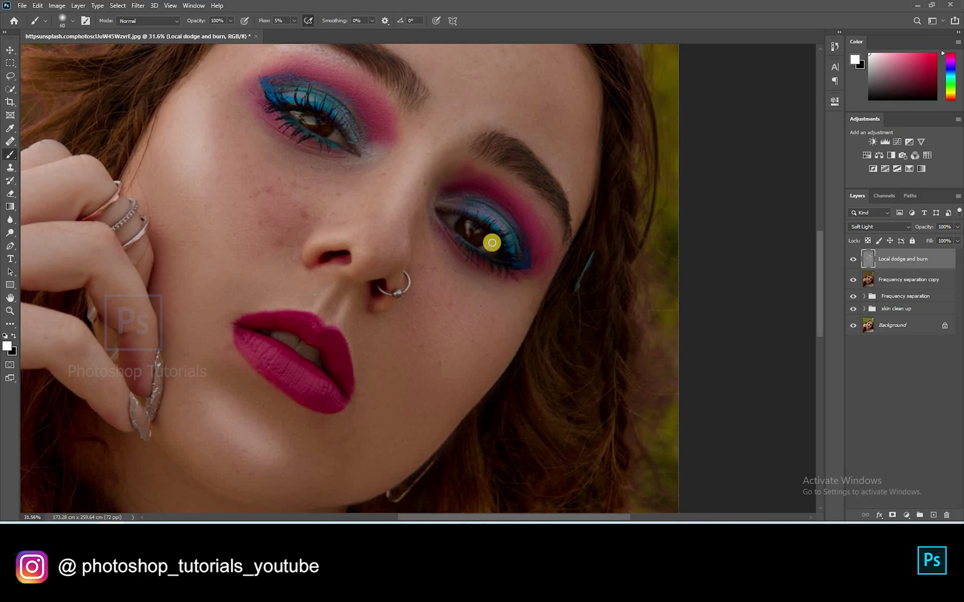
Enlarge the brush to about 150 px and brighten the cheek below the nose ring
{"action": "left_click_drag", "start_coordinate": [516, 262], "coordinate": [586, 190]}
{"action": "key", "text": "bracketright"}
{"action": "key", "text": "bracketright"}
{"action": "key", "text": "bracketright"}
{"action": "key", "text": "bracketright"}
{"action": "key", "text": "bracketright"}
{"action": "key", "text": "bracketright"}
{"action": "key", "text": "bracketright"}
{"action": "key", "text": "bracketright"}
{"action": "key", "text": "bracketright"}
{"action": "key", "text": "bracketright"}
{"action": "key", "text": "bracketright"}
{"action": "key", "text": "bracketright"}
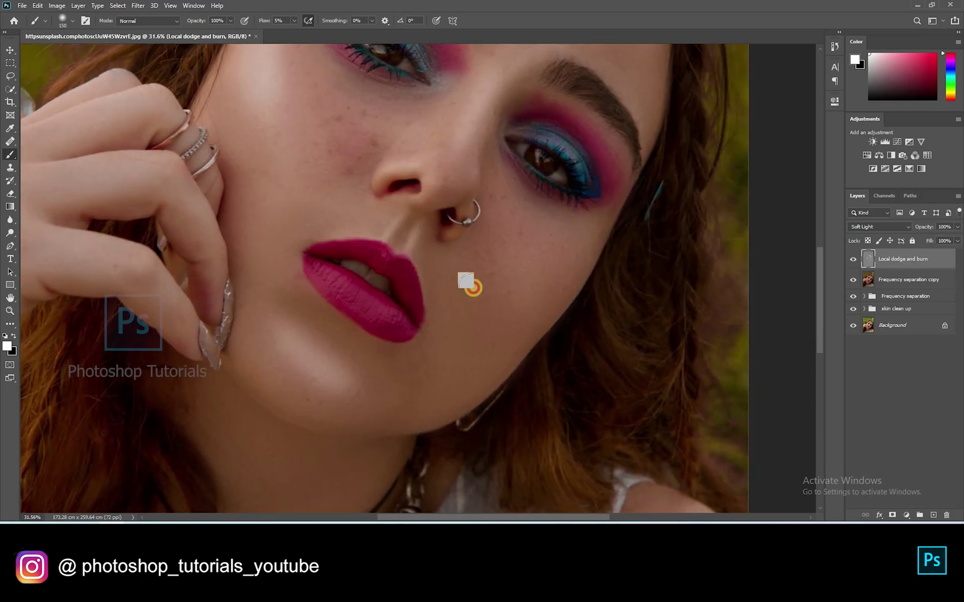
Touch up the highlights in the middle of the face around the nose with a smaller brush
{"action": "scroll", "coordinate": [516, 199], "scroll_direction": "up", "scroll_amount": 5}
{"action": "left_click_drag", "start_coordinate": [570, 364], "coordinate": [616, 487]}
{"action": "key", "text": "bracketleft"}
{"action": "key", "text": "bracketleft"}
{"action": "key", "text": "bracketleft"}
{"action": "key", "text": "bracketleft"}
{"action": "key", "text": "bracketleft"}
{"action": "key", "text": "bracketleft"}
{"action": "left_click", "coordinate": [459, 272]}
{"action": "scroll", "coordinate": [484, 198], "scroll_direction": "down", "scroll_amount": 5}
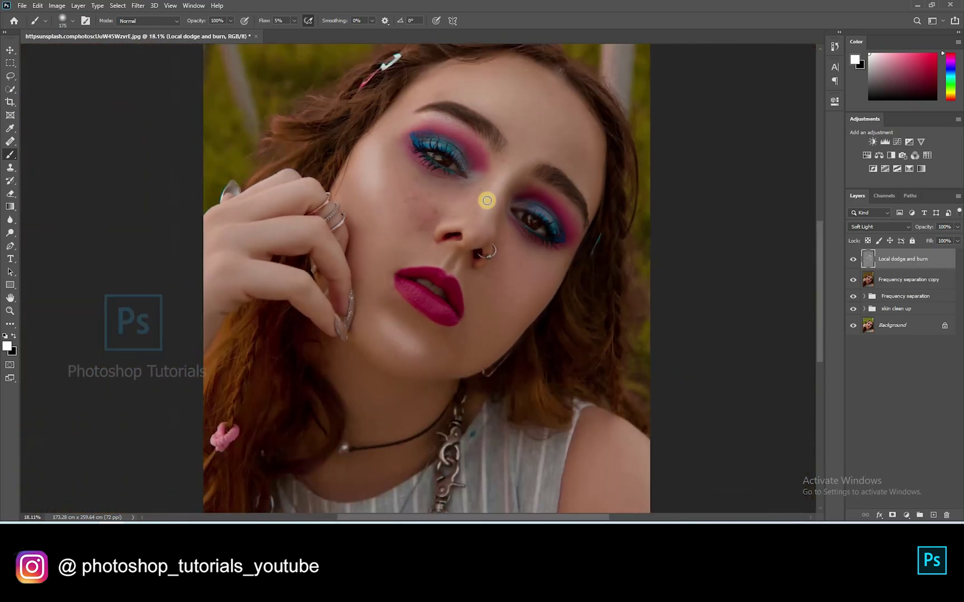
Brighten the cheek edge beside the hand and the outer corner of the nearby eye
{"action": "key", "text": "bracketright"}
{"action": "key", "text": "bracketleft"}
{"action": "key", "text": "bracketleft"}
{"action": "key", "text": "bracketleft"}
{"action": "key", "text": "bracketleft"}
{"action": "left_click", "coordinate": [352, 196]}
{"action": "left_click", "coordinate": [412, 152]}
Dodge the hair strands near the hair clip and along the braid with a brush of about 50 px
{"action": "scroll", "coordinate": [449, 146], "scroll_direction": "up", "scroll_amount": 6}
{"action": "key", "text": "bracketleft"}
{"action": "key", "text": "bracketleft"}
{"action": "key", "text": "bracketleft"}
{"action": "key", "text": "bracketleft"}
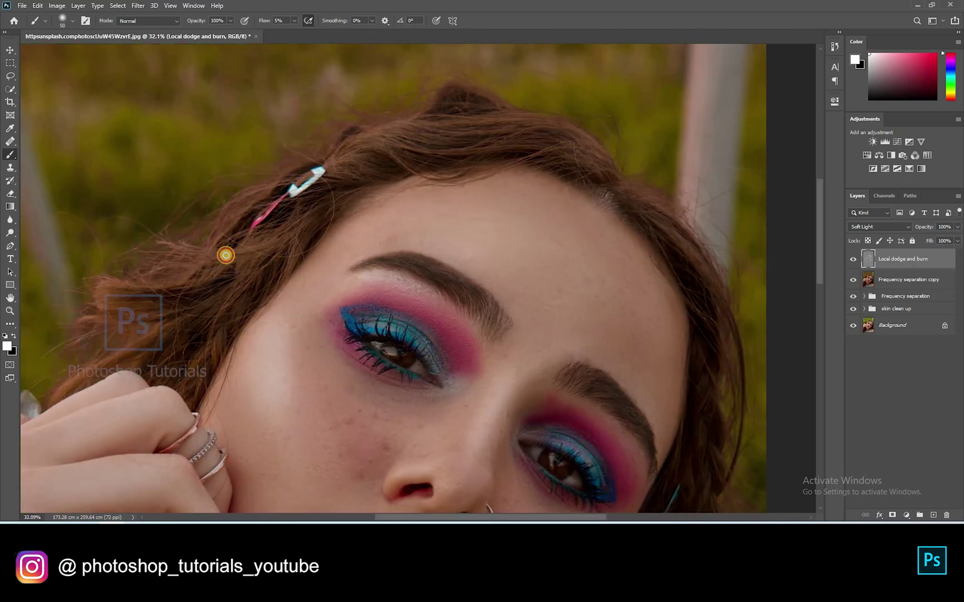
{"action": "left_click_drag", "start_coordinate": [697, 256], "coordinate": [529, 136]}
{"action": "left_click_drag", "start_coordinate": [579, 286], "coordinate": [546, 125]}
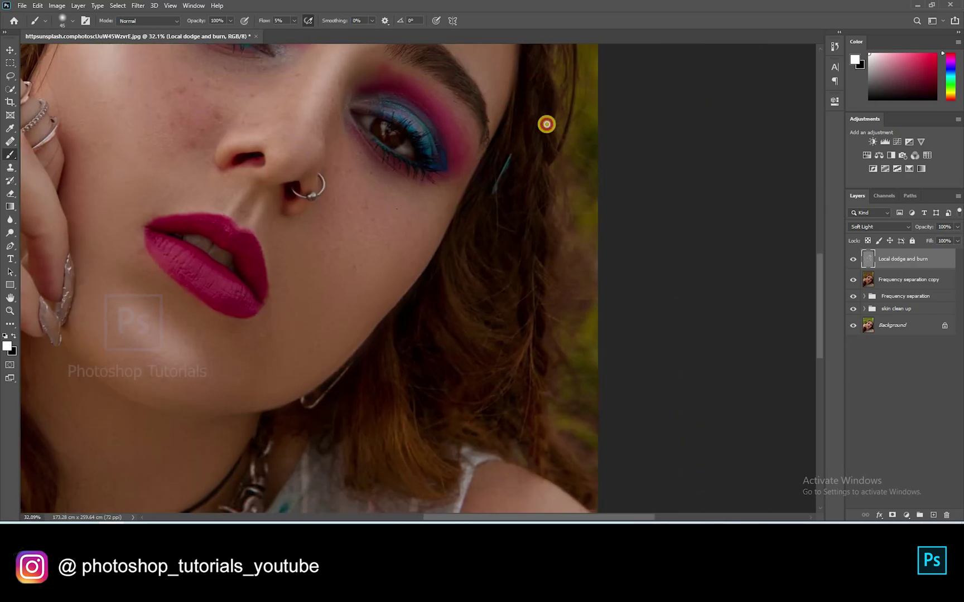
{"action": "key", "text": "bracketleft"}
Enlarge the brush to about 70 px and lighten the hair ends above the shoulder
{"action": "key", "text": "bracketright"}
{"action": "key", "text": "bracketright"}
{"action": "key", "text": "bracketright"}
{"action": "key", "text": "bracketright"}
{"action": "key", "text": "bracketright"}
{"action": "scroll", "coordinate": [568, 249], "scroll_direction": "down", "scroll_amount": 5}
{"action": "scroll", "coordinate": [502, 279], "scroll_direction": "left", "scroll_amount": 3}
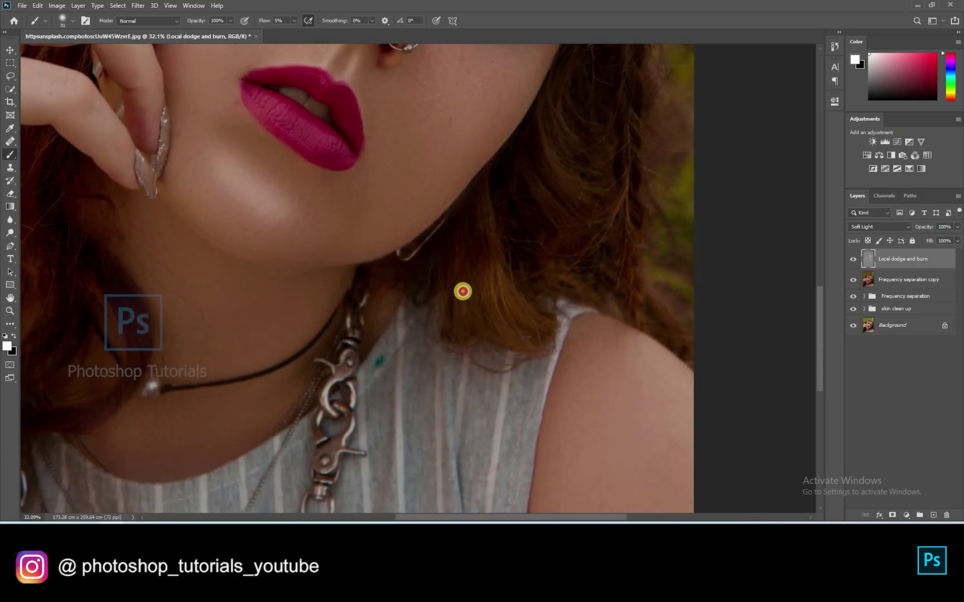
{"action": "scroll", "coordinate": [532, 335], "scroll_direction": "down", "scroll_amount": 3}
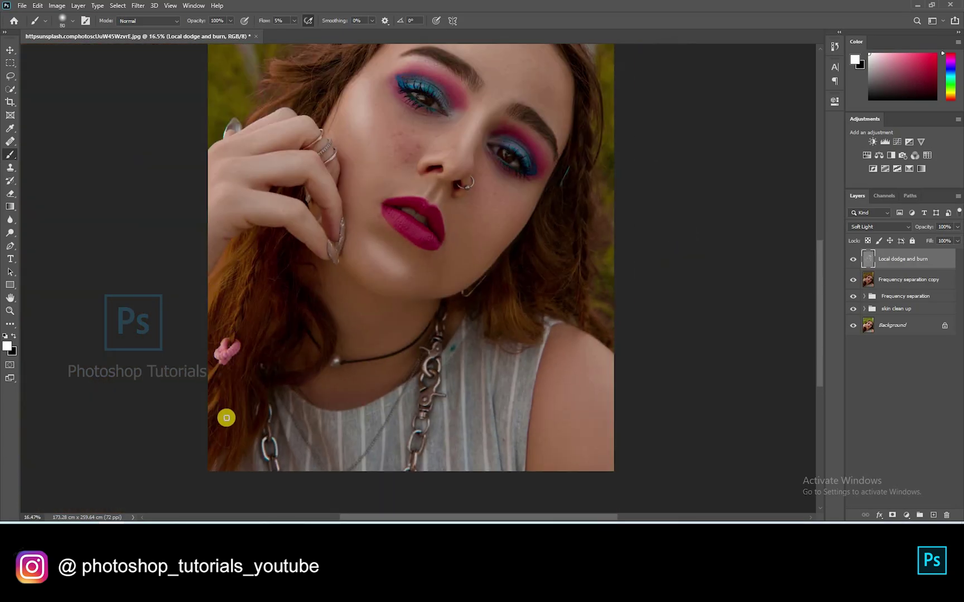
Enlarge the brush to about 600 px and brighten the lower hair and the neck around the choker
{"action": "key", "text": "bracketright"}
{"action": "key", "text": "bracketright"}
{"action": "key", "text": "bracketright"}
{"action": "key", "text": "bracketright"}
{"action": "key", "text": "bracketright"}
{"action": "key", "text": "bracketright"}
{"action": "key", "text": "bracketright"}
{"action": "key", "text": "bracketright"}
{"action": "key", "text": "bracketright"}
{"action": "key", "text": "bracketright"}
{"action": "key", "text": "bracketright"}
{"action": "key", "text": "bracketright"}
{"action": "left_click", "coordinate": [547, 488]}
{"action": "key", "text": "bracketleft"}
{"action": "key", "text": "bracketright"}
{"action": "key", "text": "bracketright"}
{"action": "key", "text": "bracketright"}
{"action": "key", "text": "bracketright"}
{"action": "key", "text": "bracketright"}
{"action": "left_click", "coordinate": [379, 362]}
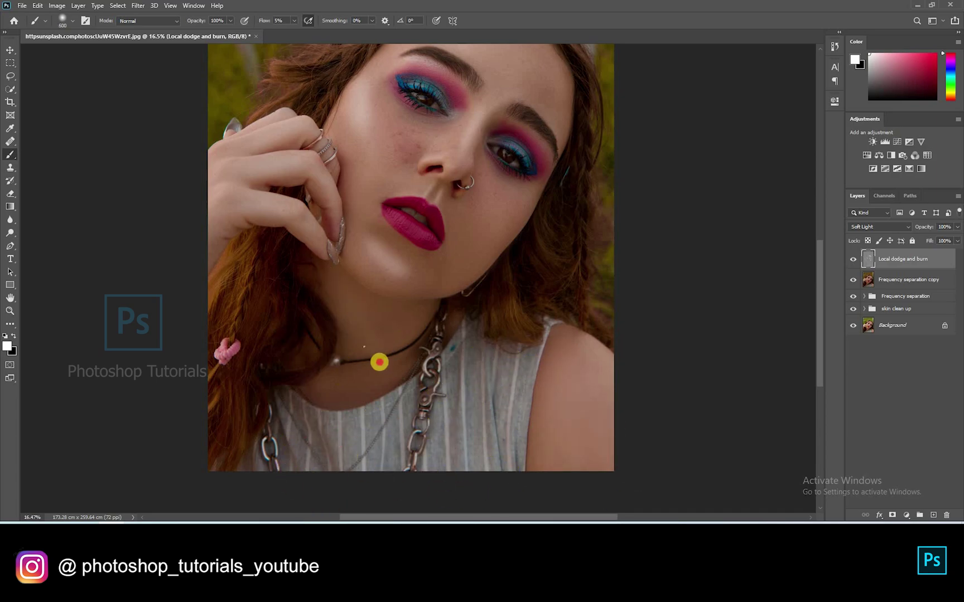
Rotate the view and dodge the highlights on the lower lip with a white brush of about 10 to 20 px
{"action": "scroll", "coordinate": [447, 282], "scroll_direction": "up", "scroll_amount": 5}
{"action": "key", "text": "r"}
{"action": "mouse_move", "coordinate": [390, 290]}
{"action": "left_mouse_down"}
{"action": "mouse_move", "coordinate": [410, 209]}
{"action": "mouse_move", "coordinate": [486, 169]}
{"action": "left_mouse_up"}
{"action": "scroll", "coordinate": [457, 162], "scroll_direction": "up", "scroll_amount": 6}
{"action": "key", "text": "b"}
{"action": "key", "text": "bracketleft"}
{"action": "key", "text": "bracketleft"}
{"action": "key", "text": "bracketleft"}
{"action": "key", "text": "bracketleft"}
{"action": "key", "text": "bracketleft"}
{"action": "key", "text": "bracketleft"}
{"action": "key", "text": "bracketleft"}
{"action": "key", "text": "bracketleft"}
{"action": "key", "text": "bracketleft"}
{"action": "key", "text": "bracketleft"}
{"action": "key", "text": "bracketleft"}
{"action": "key", "text": "bracketleft"}
{"action": "key", "text": "bracketleft"}
{"action": "key", "text": "bracketleft"}
{"action": "key", "text": "bracketleft"}
{"action": "key", "text": "bracketleft"}
{"action": "key", "text": "bracketleft"}
{"action": "key", "text": "bracketleft"}
{"action": "left_click", "coordinate": [426, 219]}
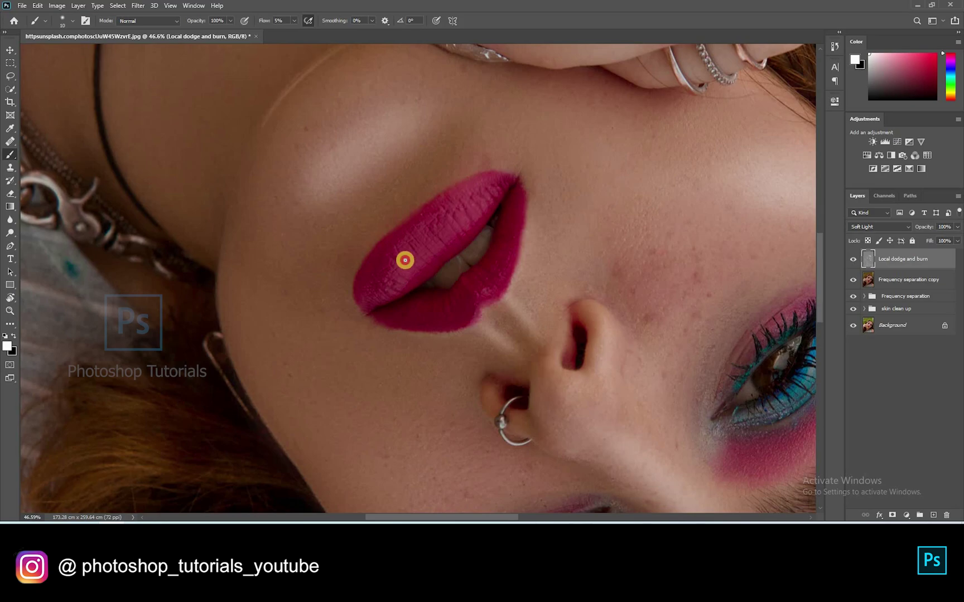
{"action": "key", "text": "bracketright"}
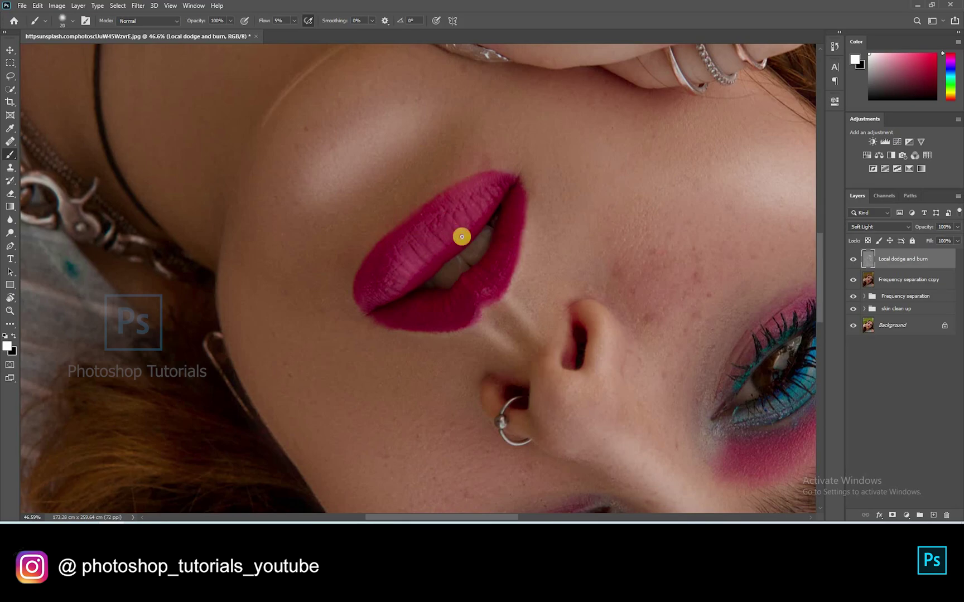
Enlarge the brush to about 125 px and lighten the nose bridge and the area around the eye farther from the hand
{"action": "key", "text": "bracketright"}
{"action": "key", "text": "bracketright"}
{"action": "key", "text": "bracketright"}
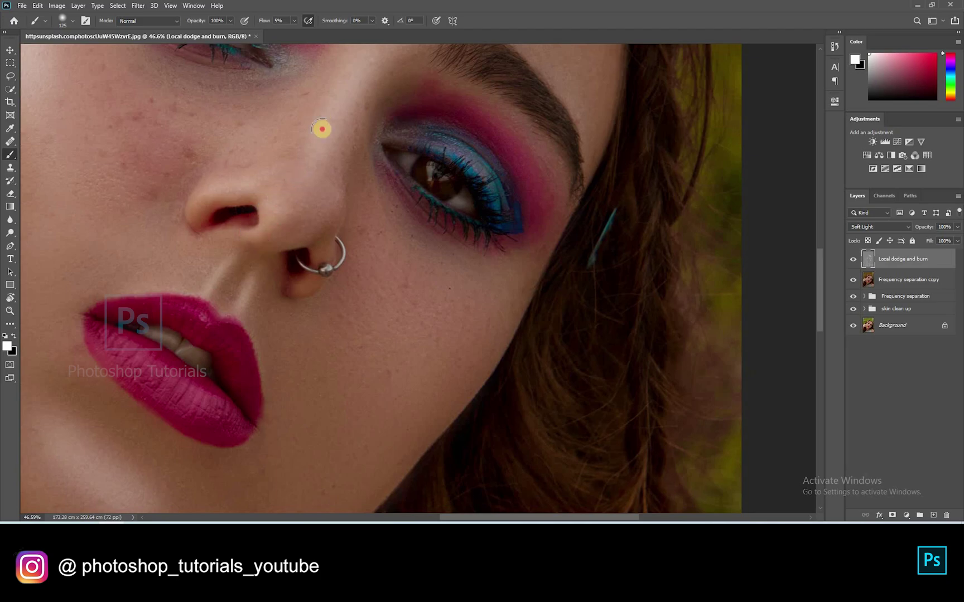
{"action": "left_click_drag", "start_coordinate": [434, 170], "coordinate": [386, 170]}
{"action": "left_click", "coordinate": [386, 170]}
{"action": "left_click", "coordinate": [451, 174]}
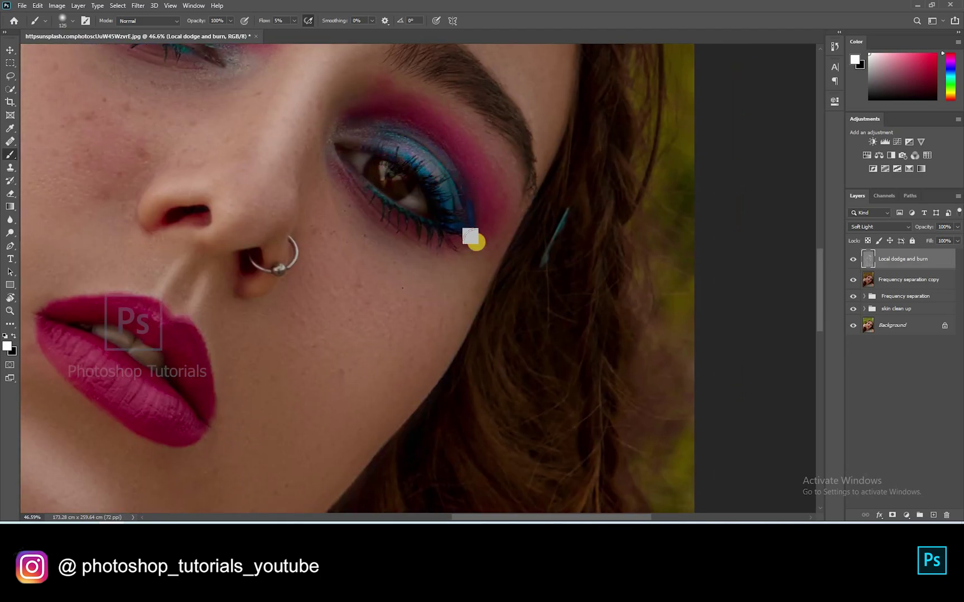
Dodge a thin highlight along the jaw edge beside the hair with a 20 px brush on a rotated view
{"action": "key", "text": "r"}
{"action": "mouse_move", "coordinate": [241, 185]}
{"action": "left_mouse_down"}
{"action": "mouse_move", "coordinate": [412, 285]}
{"action": "mouse_move", "coordinate": [401, 283]}
{"action": "left_mouse_up"}
{"action": "left_click_drag", "start_coordinate": [468, 149], "coordinate": [395, 265]}
{"action": "key", "text": "["}
{"action": "key", "text": "["}
{"action": "key", "text": "["}
{"action": "key", "text": "["}
{"action": "key", "text": "["}
{"action": "key", "text": "["}
{"action": "key", "text": "["}
{"action": "key", "text": "["}
{"action": "key", "text": "["}
{"action": "key", "text": "["}
{"action": "key", "text": "["}
{"action": "key", "text": "["}
{"action": "left_click_drag", "start_coordinate": [291, 374], "coordinate": [398, 270]}
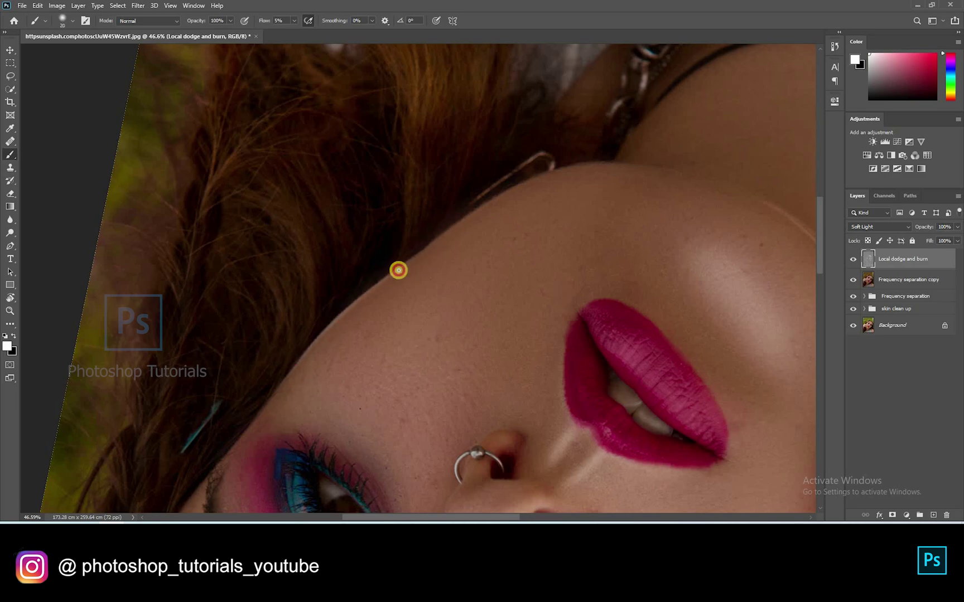
{"action": "scroll", "coordinate": [275, 244], "scroll_direction": "down", "scroll_amount": 5}
{"action": "key", "text": "Escape"}
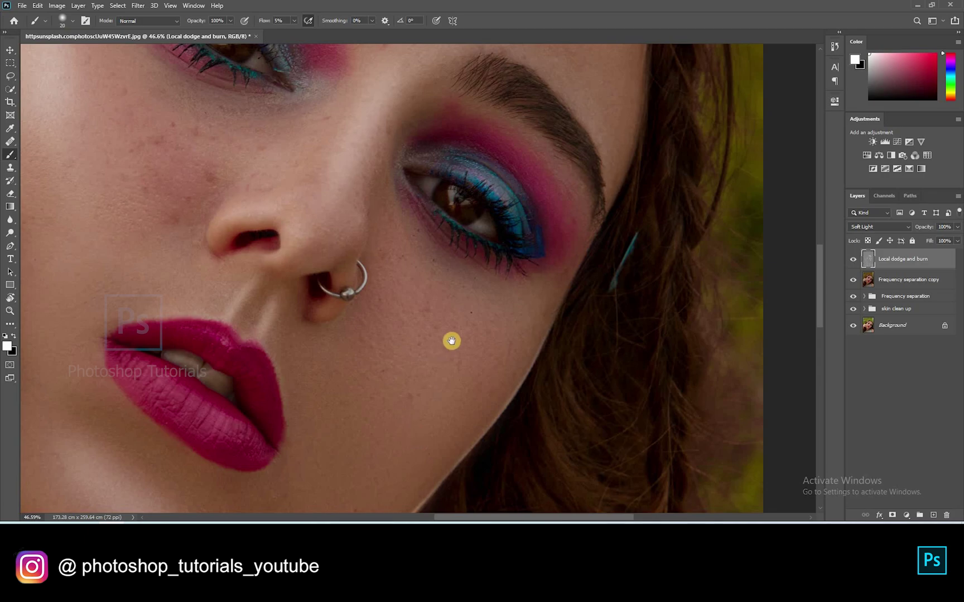
Switch the foreground colour to black and burn the eyebrow on the hand side with a brush of about 100 px
{"action": "scroll", "coordinate": [452, 341], "scroll_direction": "up", "scroll_amount": 7}
{"action": "left_click_drag", "start_coordinate": [408, 196], "coordinate": [491, 278]}
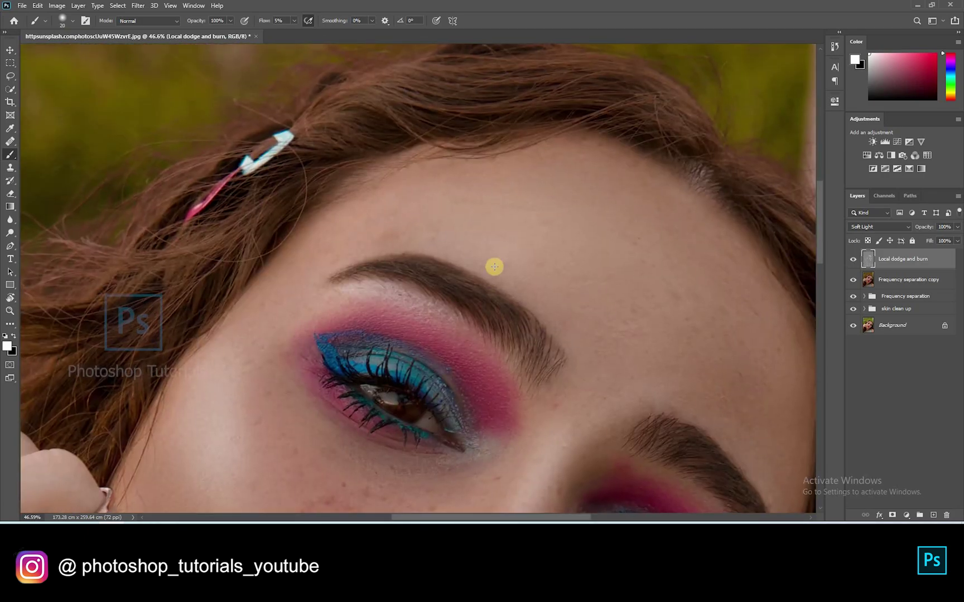
{"action": "scroll", "coordinate": [494, 266], "scroll_direction": "down", "scroll_amount": 8}
{"action": "scroll", "coordinate": [485, 382], "scroll_direction": "up", "scroll_amount": 2}
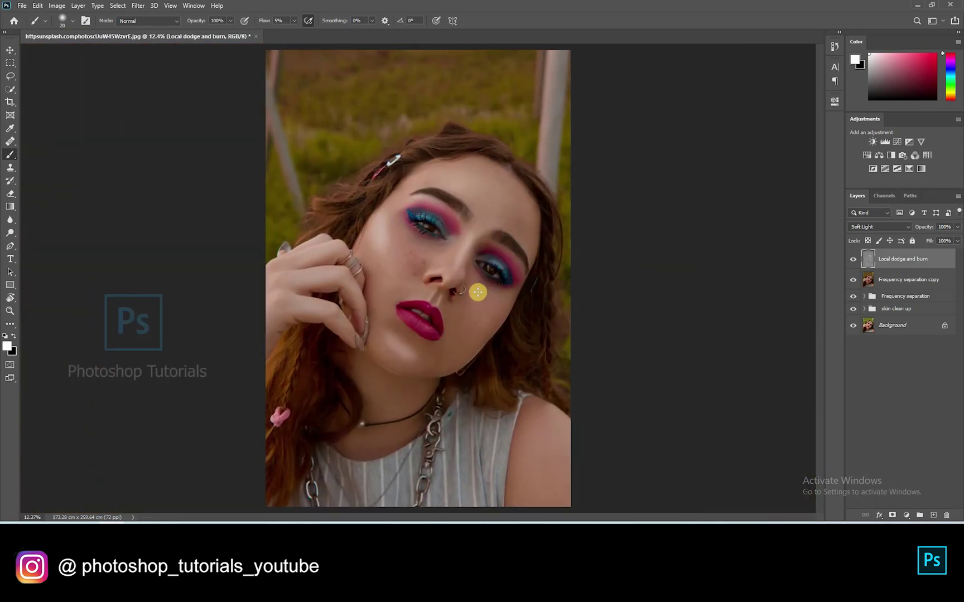
{"action": "scroll", "coordinate": [444, 269], "scroll_direction": "up", "scroll_amount": 3}
{"action": "key", "text": "x"}
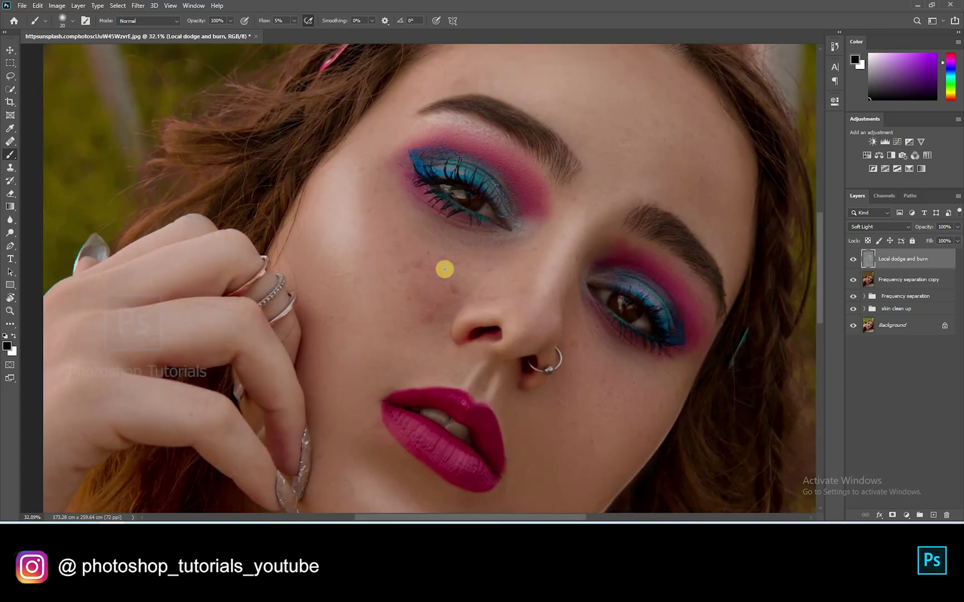
{"action": "key", "text": "bracketright"}
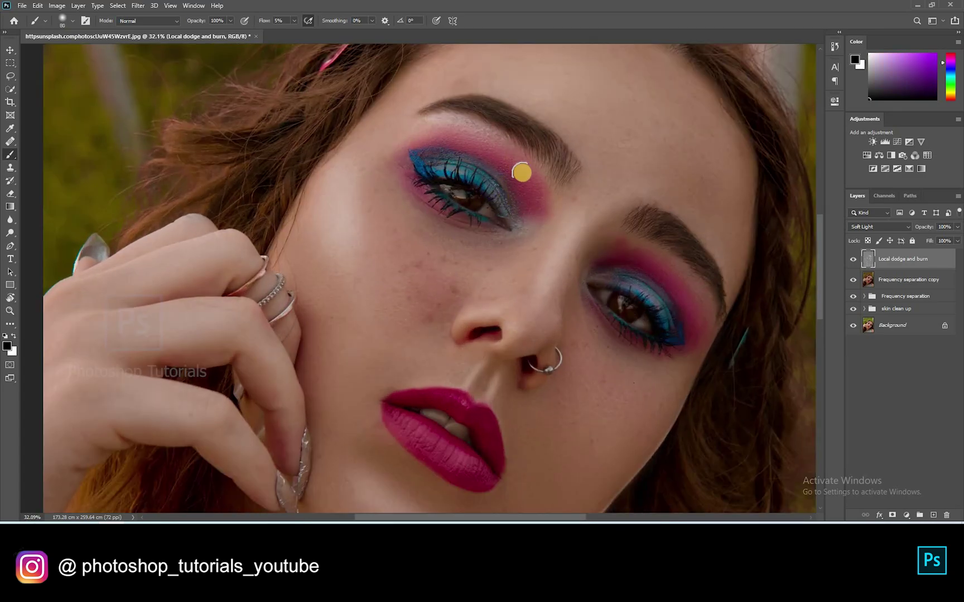
{"action": "key", "text": "bracketright"}
{"action": "key", "text": "bracketright"}
{"action": "key", "text": "bracketright"}
{"action": "key", "text": "bracketright"}
{"action": "key", "text": "bracketright"}
{"action": "key", "text": "bracketright"}
{"action": "left_click_drag", "start_coordinate": [571, 165], "coordinate": [486, 271]}
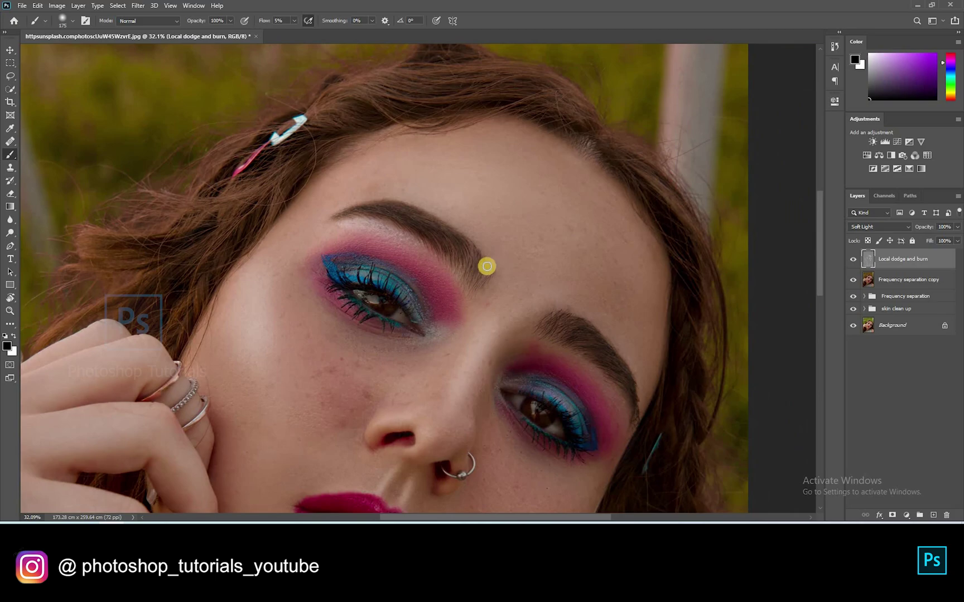
{"action": "key", "text": "bracketright"}
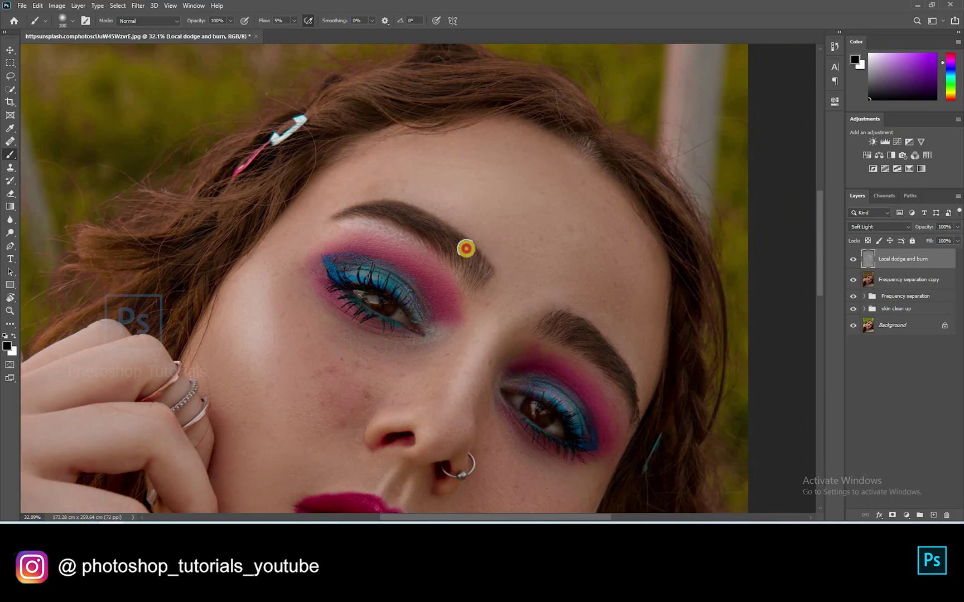
{"action": "mouse_move", "coordinate": [450, 246]}
{"action": "left_mouse_down"}
{"action": "mouse_move", "coordinate": [444, 242]}
{"action": "mouse_move", "coordinate": [476, 267]}
{"action": "mouse_move", "coordinate": [459, 247]}
{"action": "mouse_move", "coordinate": [348, 210]}
{"action": "left_mouse_up"}
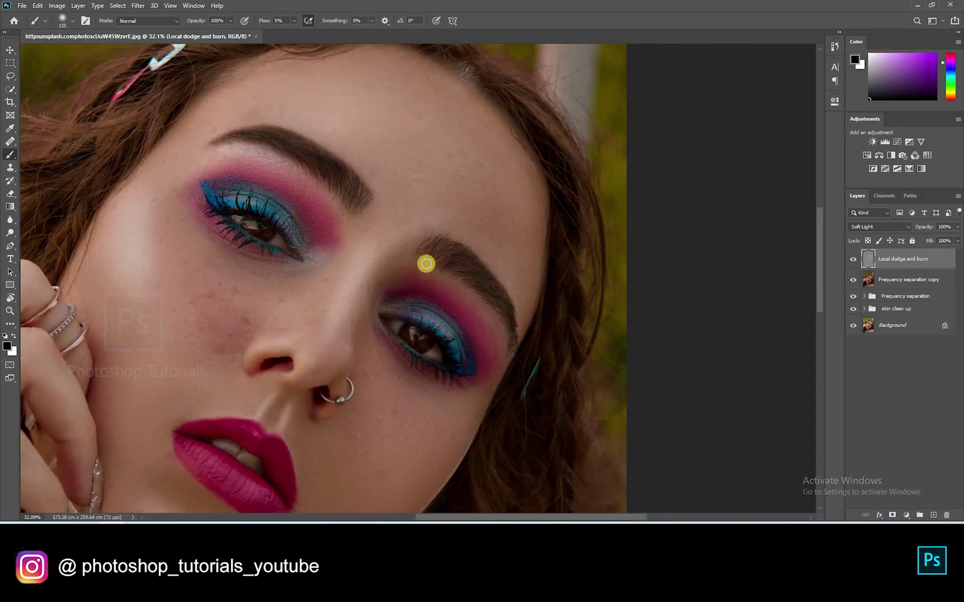
Burn the other eyebrow, the shaded side of the nose and the eyeshadow below that brow with a brush of about 80 to 125 px
{"action": "mouse_move", "coordinate": [426, 262]}
{"action": "left_mouse_down"}
{"action": "mouse_move", "coordinate": [421, 255]}
{"action": "mouse_move", "coordinate": [451, 259]}
{"action": "mouse_move", "coordinate": [490, 291]}
{"action": "left_mouse_up"}
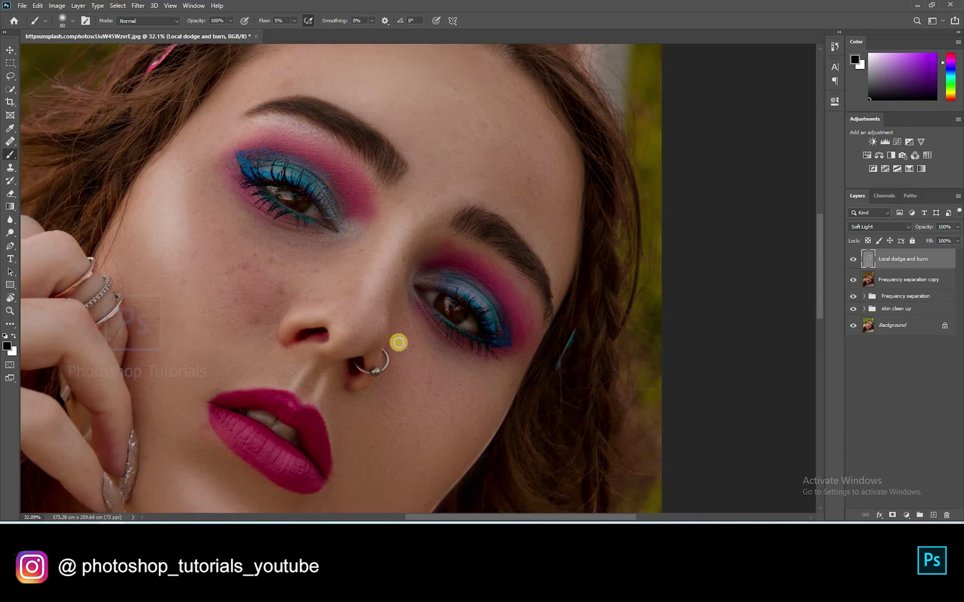
{"action": "left_click_drag", "start_coordinate": [398, 344], "coordinate": [419, 290]}
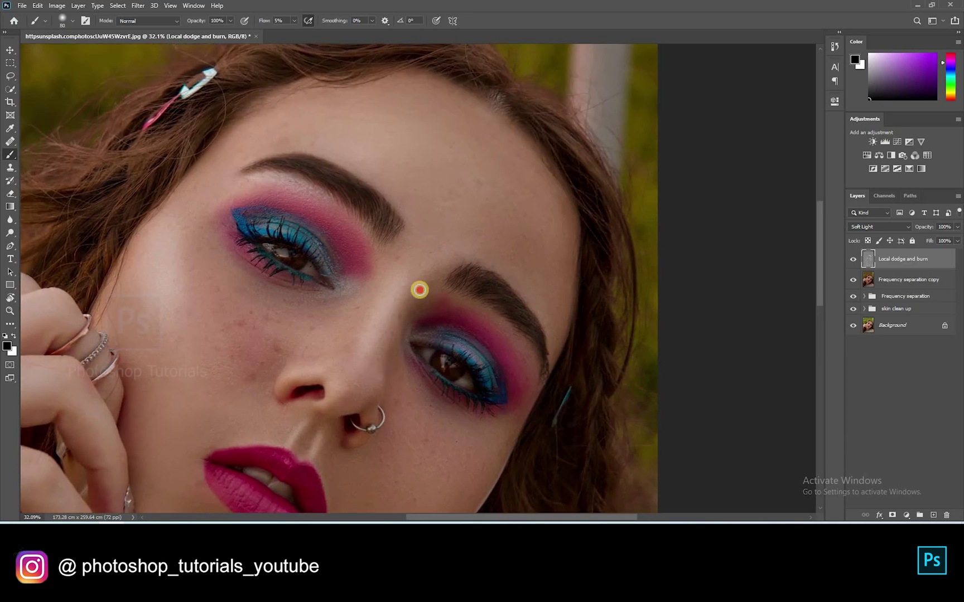
{"action": "key", "text": "bracketright"}
{"action": "key", "text": "bracketright"}
{"action": "key", "text": "bracketright"}
{"action": "key", "text": "bracketright"}
{"action": "key", "text": "bracketright"}
{"action": "key", "text": "bracketleft"}
{"action": "mouse_move", "coordinate": [426, 327]}
{"action": "left_mouse_down"}
{"action": "mouse_move", "coordinate": [418, 328]}
{"action": "mouse_move", "coordinate": [472, 351]}
{"action": "mouse_move", "coordinate": [507, 400]}
{"action": "left_mouse_up"}
{"action": "key", "text": "bracketright"}
{"action": "key", "text": "bracketright"}
{"action": "left_click_drag", "start_coordinate": [502, 357], "coordinate": [395, 346]}
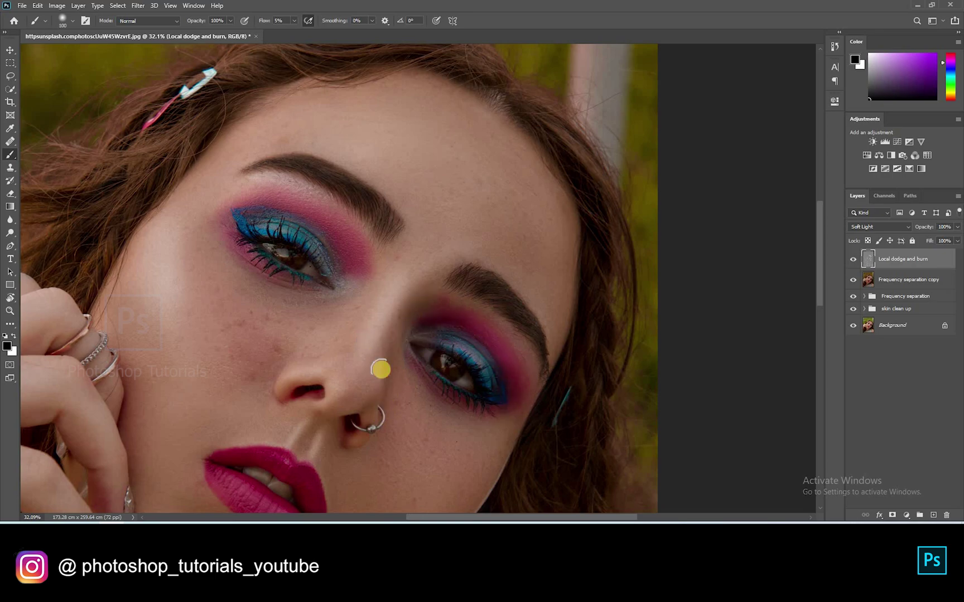
Burn the eyeshadow and outer corner of the eye nearer the hand with a brush of about 125 to 150 px
{"action": "key", "text": "bracketright"}
{"action": "key", "text": "bracketright"}
{"action": "key", "text": "bracketright"}
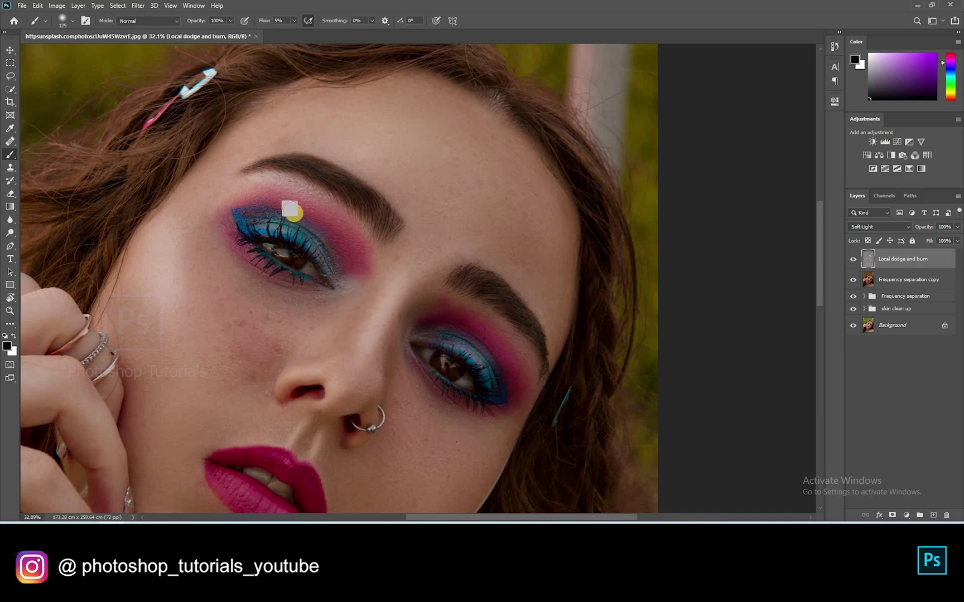
{"action": "key", "text": "bracketright"}
{"action": "key", "text": "bracketleft"}
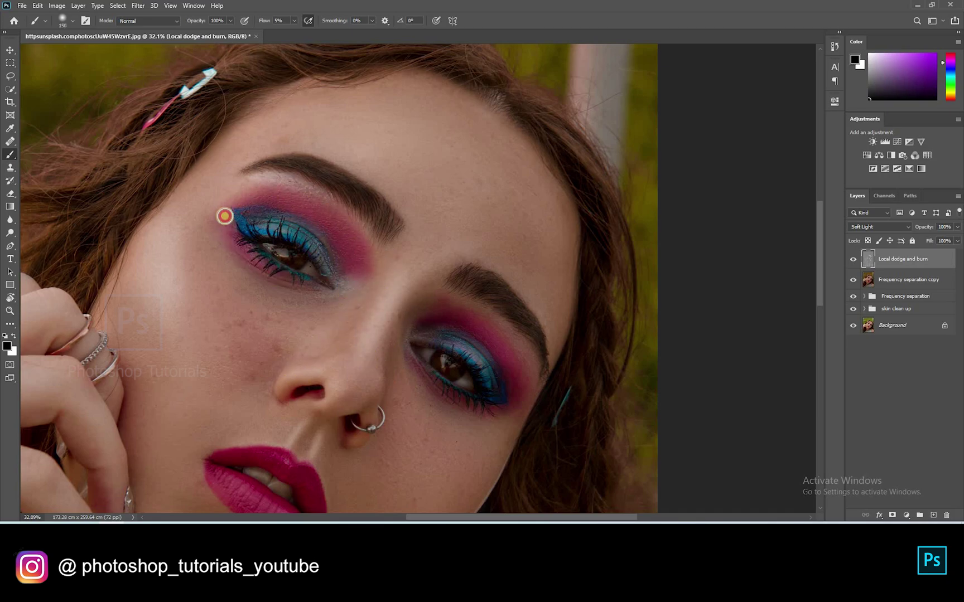
Darken the cheek beside the hand with a brush of about 300 px and the forehead's outer edge with about 600 px
{"action": "key", "text": "bracketright"}
{"action": "key", "text": "bracketright"}
{"action": "key", "text": "bracketright"}
{"action": "key", "text": "bracketright"}
{"action": "key", "text": "bracketright"}
{"action": "left_click_drag", "start_coordinate": [161, 445], "coordinate": [212, 362]}
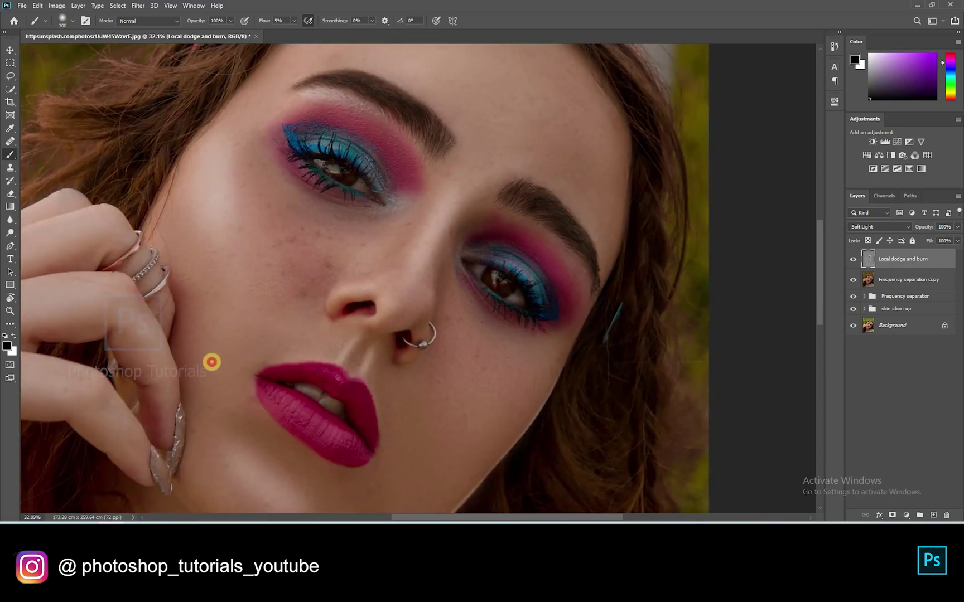
{"action": "left_click_drag", "start_coordinate": [249, 250], "coordinate": [233, 383]}
{"action": "key", "text": "bracketright"}
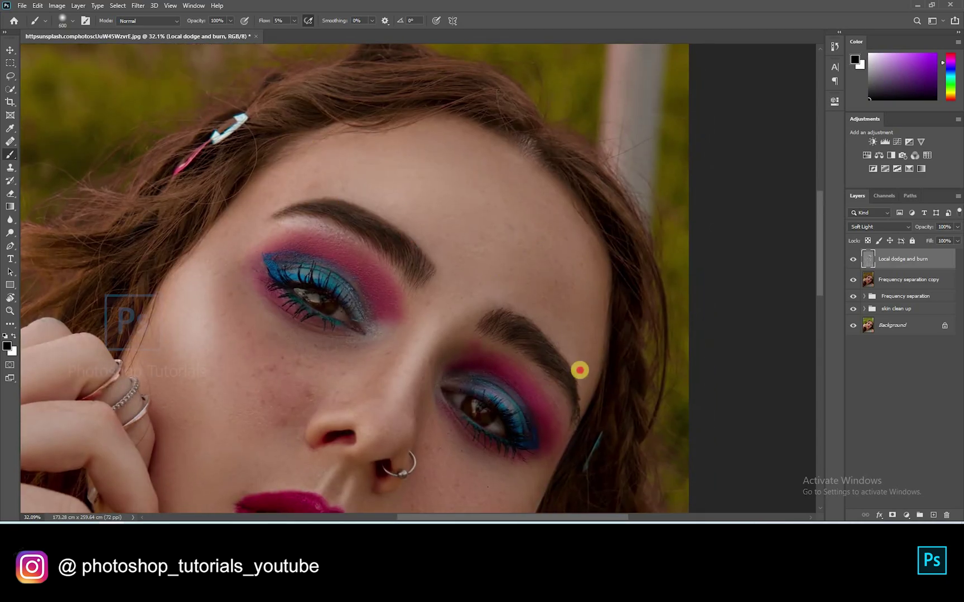
{"action": "left_click_drag", "start_coordinate": [415, 201], "coordinate": [409, 80]}
Reduce the brush to about 100 px and burn the shadows beside the nose and above the upper lip
{"action": "key", "text": "bracketleft"}
{"action": "key", "text": "bracketleft"}
{"action": "key", "text": "bracketleft"}
{"action": "key", "text": "bracketleft"}
{"action": "key", "text": "bracketleft"}
{"action": "left_click", "coordinate": [437, 188]}
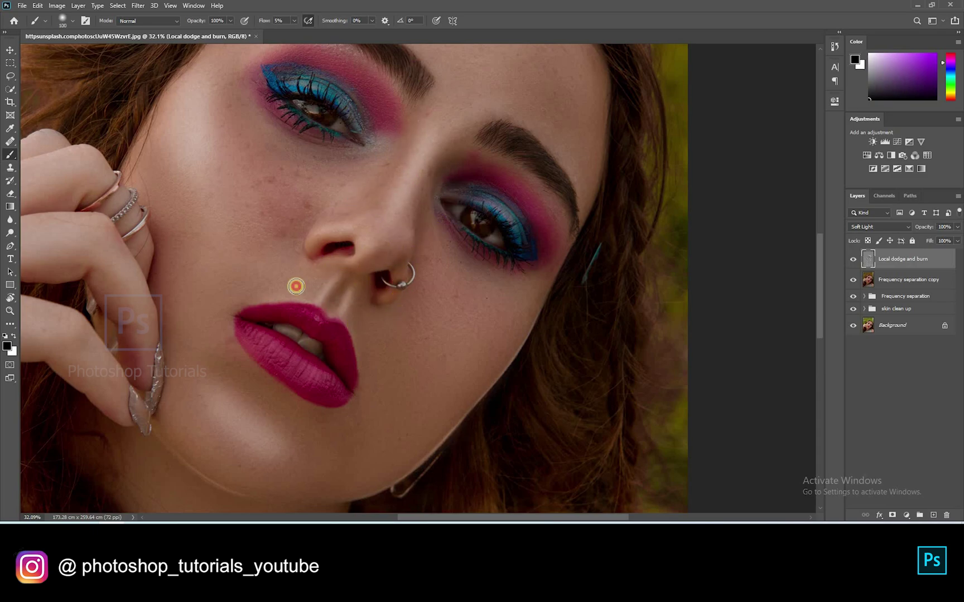
Enlarge the brush to about 400 px and burn the chin, the jawline and the cheek near the fingertips
{"action": "left_click_drag", "start_coordinate": [361, 312], "coordinate": [349, 236]}
{"action": "key", "text": "bracketright"}
{"action": "key", "text": "bracketright"}
{"action": "key", "text": "bracketright"}
{"action": "key", "text": "bracketright"}
{"action": "key", "text": "bracketright"}
{"action": "key", "text": "bracketright"}
{"action": "key", "text": "bracketright"}
{"action": "key", "text": "bracketright"}
{"action": "key", "text": "bracketright"}
{"action": "left_click", "coordinate": [286, 349]}
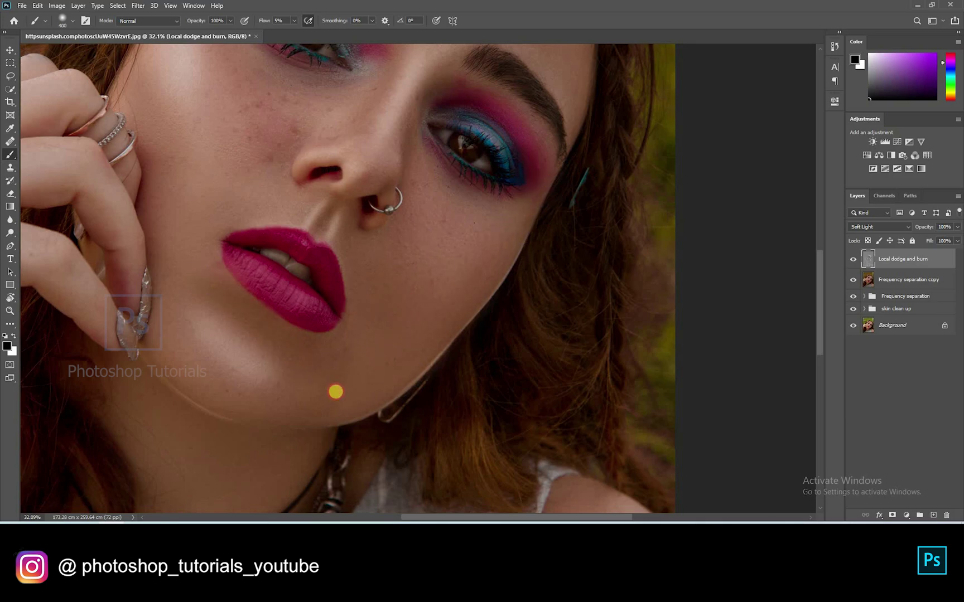
{"action": "left_click_drag", "start_coordinate": [137, 110], "coordinate": [227, 175]}
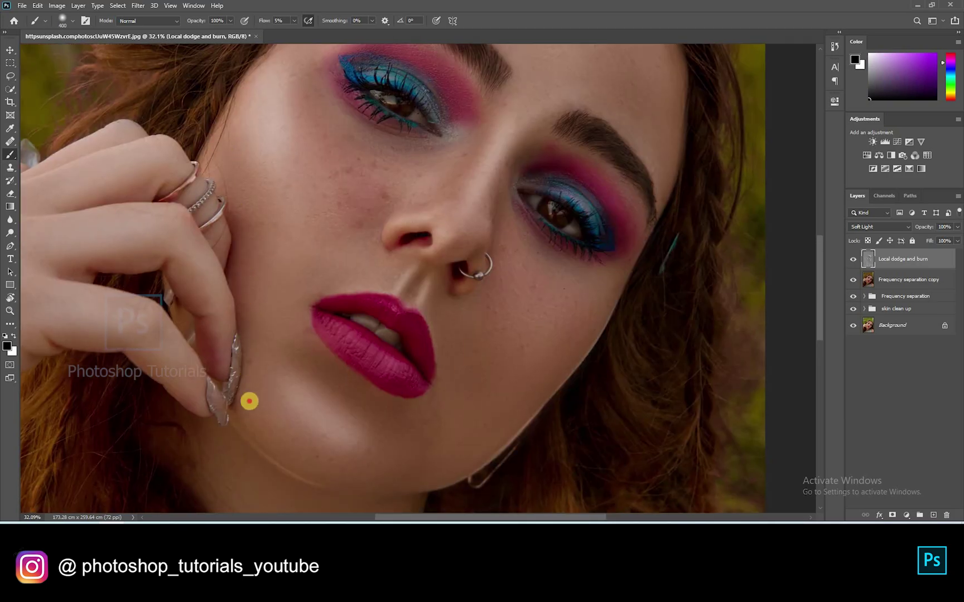
{"action": "left_click_drag", "start_coordinate": [465, 279], "coordinate": [327, 290]}
Burn the hair around the hair clip and along the forehead hairline with a brush of about 150 to 300 px
{"action": "key", "text": "bracketleft"}
{"action": "key", "text": "bracketleft"}
{"action": "key", "text": "bracketleft"}
{"action": "key", "text": "bracketleft"}
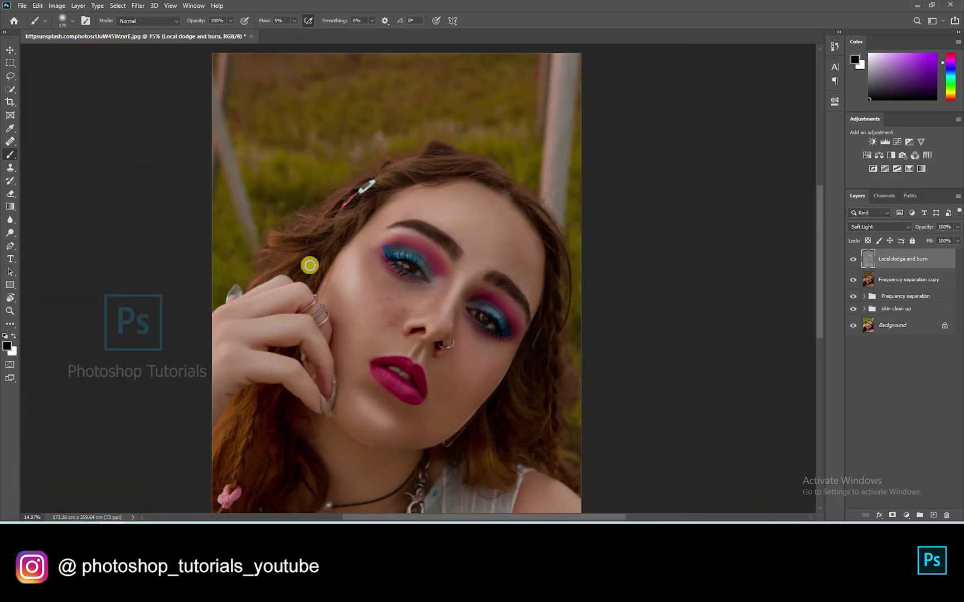
{"action": "left_click_drag", "start_coordinate": [333, 139], "coordinate": [386, 135]}
{"action": "left_click_drag", "start_coordinate": [357, 256], "coordinate": [351, 184]}
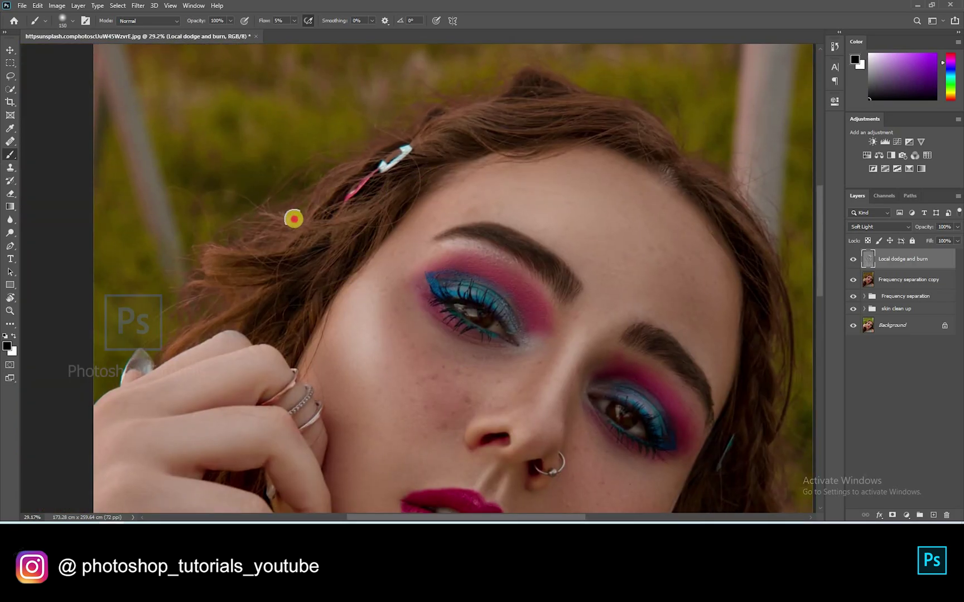
{"action": "mouse_move", "coordinate": [484, 142]}
{"action": "left_mouse_down"}
{"action": "mouse_move", "coordinate": [439, 132]}
{"action": "mouse_move", "coordinate": [477, 146]}
{"action": "mouse_move", "coordinate": [505, 92]}
{"action": "mouse_move", "coordinate": [530, 134]}
{"action": "mouse_move", "coordinate": [652, 160]}
{"action": "left_mouse_up"}
{"action": "left_click_drag", "start_coordinate": [701, 194], "coordinate": [411, 151]}
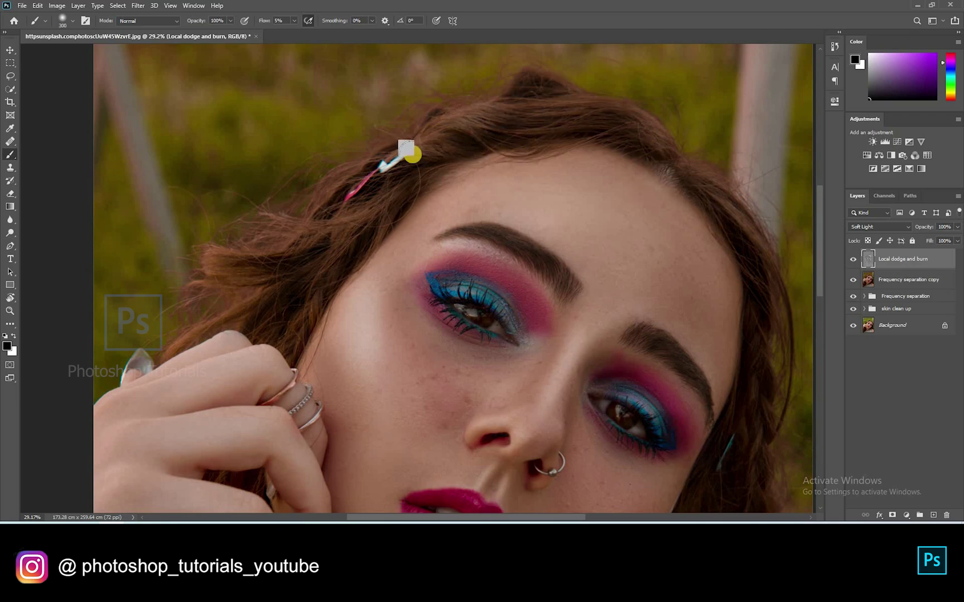
{"action": "key", "text": "bracketright"}
{"action": "left_click_drag", "start_coordinate": [464, 333], "coordinate": [433, 184]}
{"action": "left_click_drag", "start_coordinate": [412, 315], "coordinate": [358, 316]}
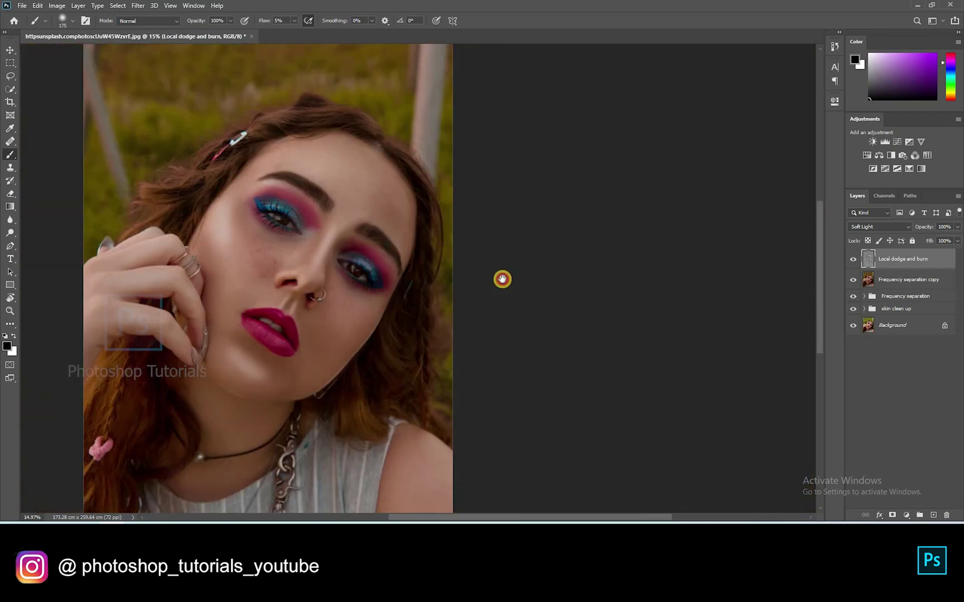
Burn the area under the jaw and the neck around the choker with a brush of about 500 to 600 px
{"action": "left_click_drag", "start_coordinate": [502, 279], "coordinate": [634, 136]}
{"action": "key", "text": "bracketright"}
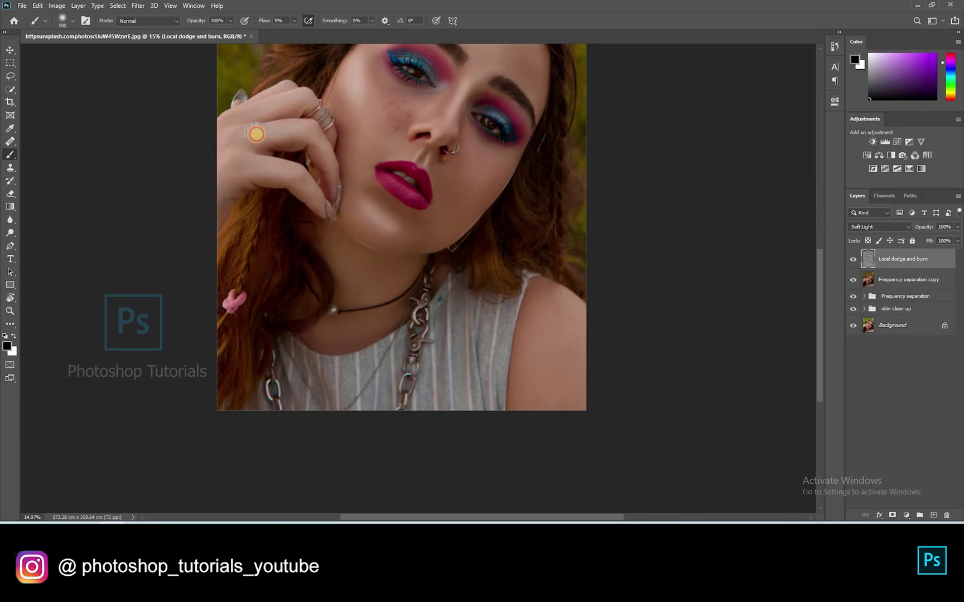
{"action": "key", "text": "bracketright"}
{"action": "key", "text": "bracketright"}
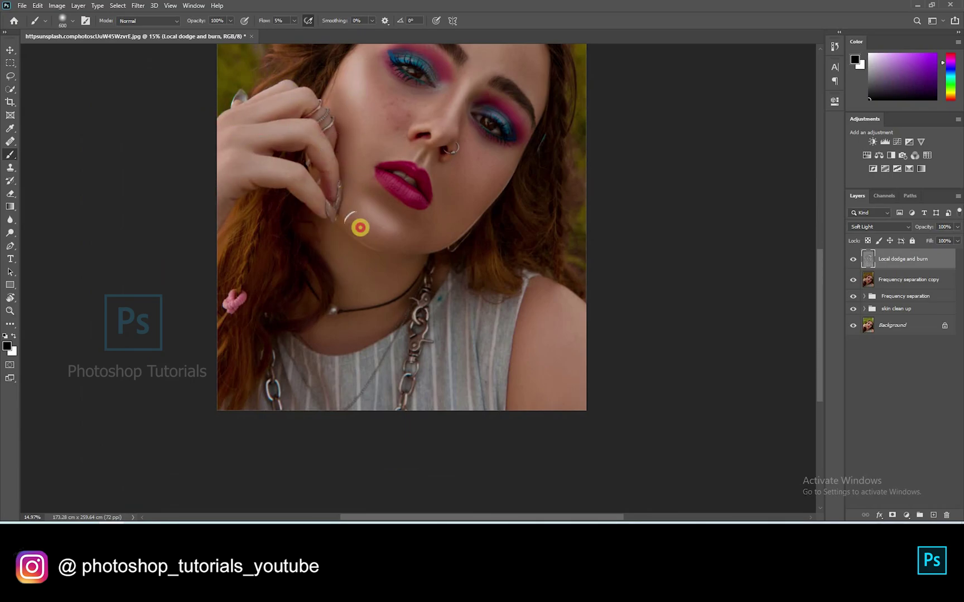
{"action": "left_click_drag", "start_coordinate": [433, 241], "coordinate": [366, 297]}
{"action": "left_click_drag", "start_coordinate": [397, 335], "coordinate": [366, 323]}
Darken the bare shoulder with a brush of about 900 px and reduce the brush to 500 px
{"action": "key", "text": "bracketright"}
{"action": "mouse_move", "coordinate": [532, 326]}
{"action": "left_mouse_down"}
{"action": "mouse_move", "coordinate": [511, 417]}
{"action": "mouse_move", "coordinate": [600, 396]}
{"action": "mouse_move", "coordinate": [572, 259]}
{"action": "left_mouse_up"}
{"action": "key", "text": "bracketleft"}
{"action": "key", "text": "bracketleft"}
{"action": "key", "text": "bracketleft"}
{"action": "key", "text": "bracketleft"}
{"action": "key", "text": "bracketleft"}
{"action": "key", "text": "bracketleft"}
{"action": "key", "text": "bracketleft"}
{"action": "key", "text": "bracketleft"}
{"action": "key", "text": "bracketleft"}
{"action": "key", "text": "bracketleft"}
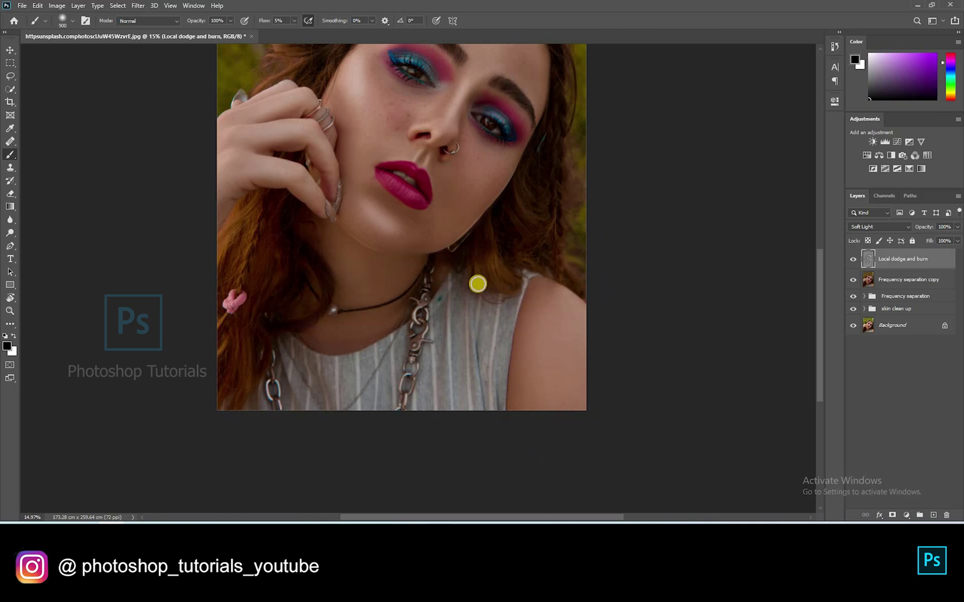
{"action": "key", "text": "bracketright"}
{"action": "key", "text": "bracketright"}
{"action": "key", "text": "bracketright"}
{"action": "key", "text": "bracketright"}
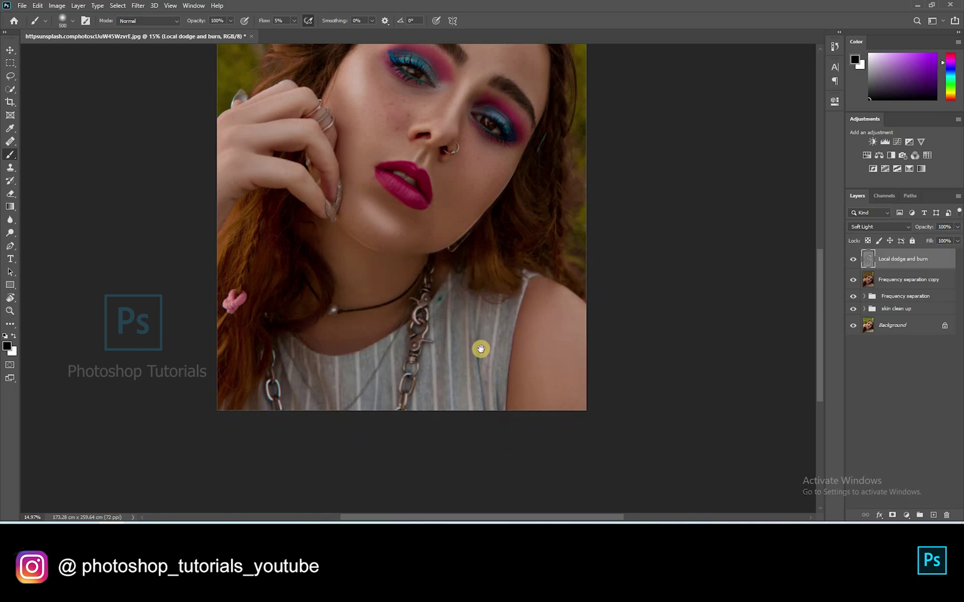
Reduce the brush to about 35 px and burn the eyebrow farther from the hand
{"action": "scroll", "coordinate": [502, 279], "scroll_direction": "up", "scroll_amount": 3}
{"action": "key", "text": "bracketleft"}
{"action": "scroll", "coordinate": [518, 266], "scroll_direction": "up", "scroll_amount": 2}
{"action": "key", "text": "bracketleft"}
{"action": "key", "text": "bracketleft"}
{"action": "key", "text": "bracketleft"}
{"action": "key", "text": "bracketleft"}
{"action": "key", "text": "bracketleft"}
{"action": "key", "text": "bracketleft"}
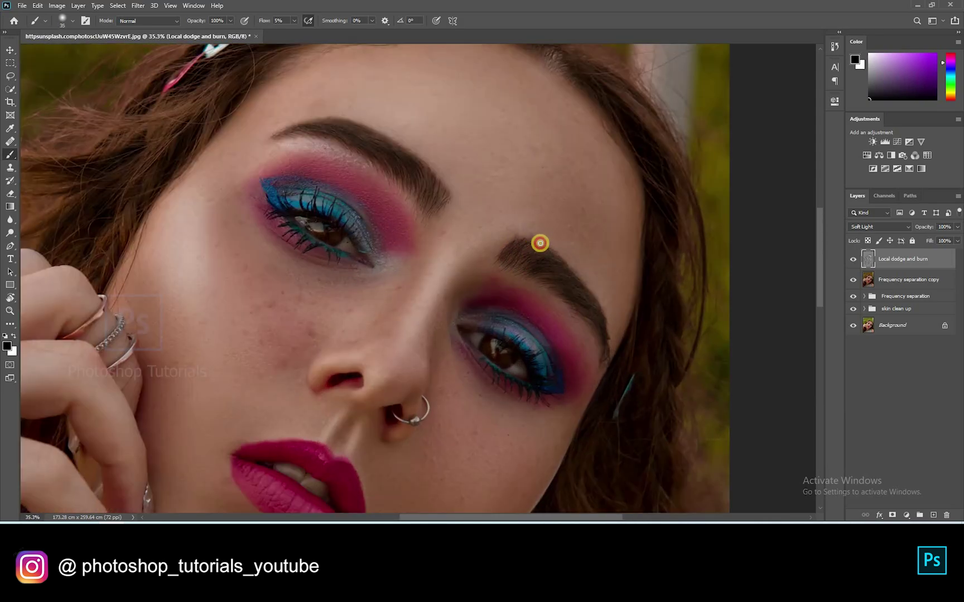
{"action": "scroll", "coordinate": [538, 258], "scroll_direction": "down", "scroll_amount": 5}
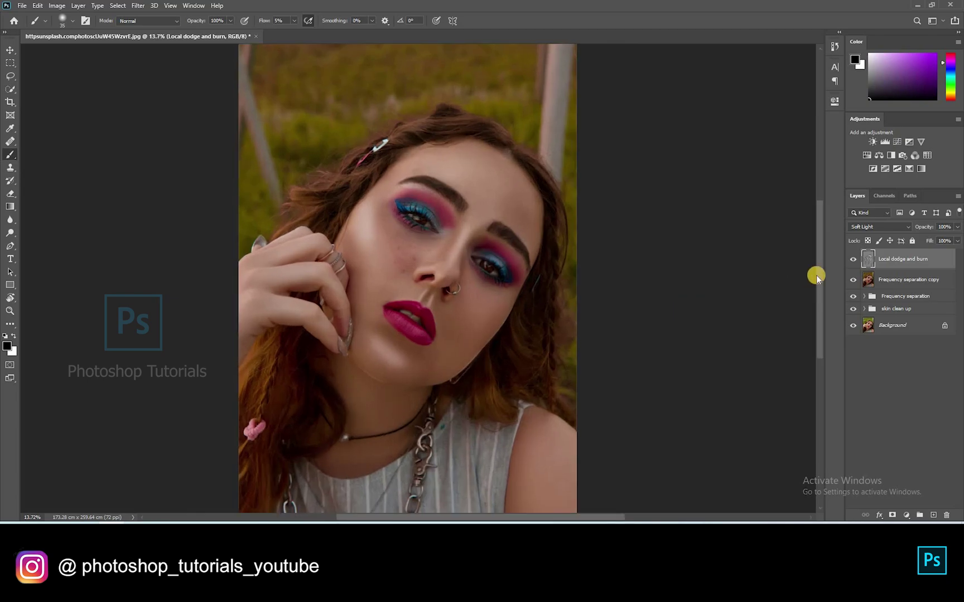
Fit the whole portrait in view and toggle the Local dodge and burn layer's visibility to compare before and after
{"action": "key", "text": "ctrl+0"}
{"action": "left_click", "coordinate": [855, 264]}
{"action": "left_click", "coordinate": [855, 263]}
{"action": "key", "text": "ctrl+comma"}
{"action": "key", "text": "ctrl+comma"}
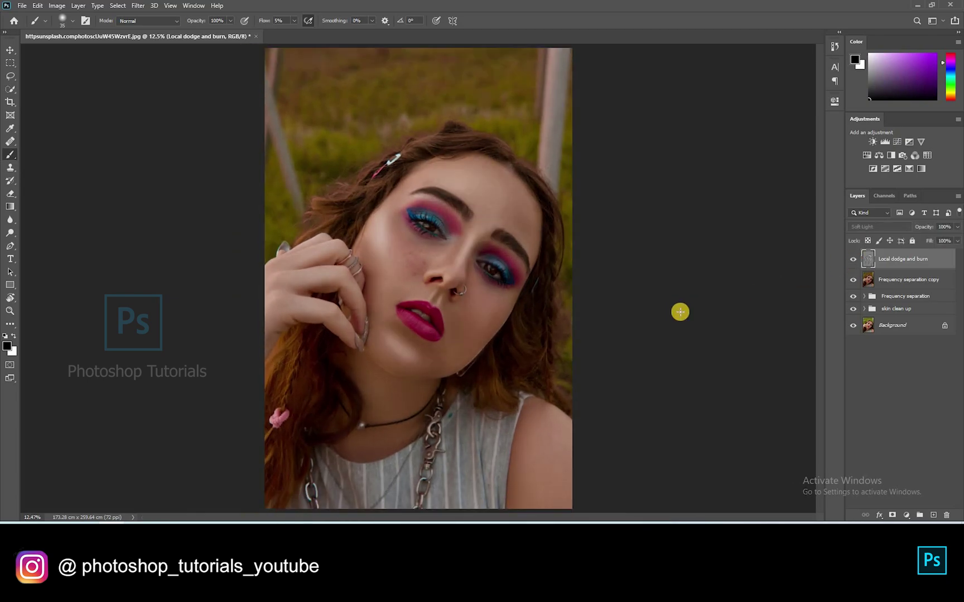
{"action": "scroll", "coordinate": [680, 311], "scroll_direction": "down", "scroll_amount": 1}
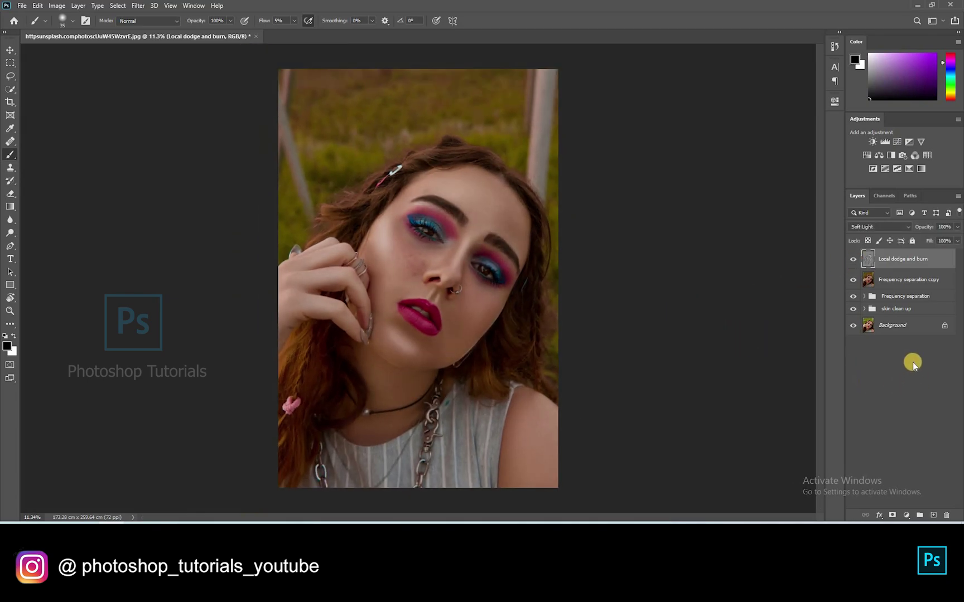
Add a Selective Color adjustment above the Local dodge and burn layer and set the reds to cyan -31, magenta +1 and yellow +18
{"action": "left_click", "coordinate": [900, 316]}
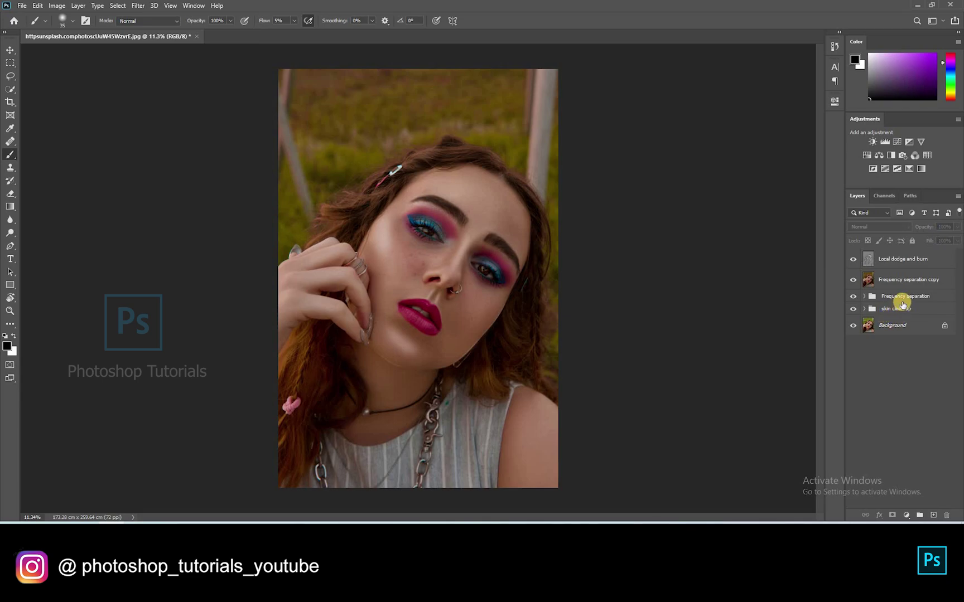
{"action": "left_click", "coordinate": [899, 174]}
{"action": "left_click", "coordinate": [732, 163]}
{"action": "left_click_drag", "start_coordinate": [750, 183], "coordinate": [760, 183]}
{"action": "left_click", "coordinate": [758, 202]}
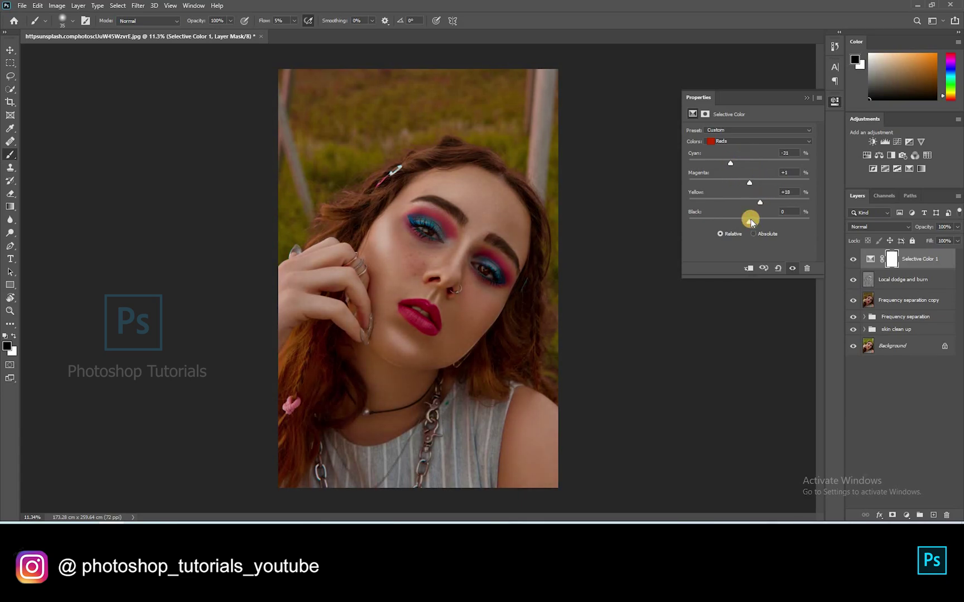
Adjust further color ranges of the Selective Color layer, setting the magentas to cyan -89 and magenta +84 with reduced yellow
{"action": "left_click", "coordinate": [742, 144]}
{"action": "left_click", "coordinate": [743, 159]}
{"action": "mouse_move", "coordinate": [740, 186]}
{"action": "left_mouse_down"}
{"action": "mouse_move", "coordinate": [759, 190]}
{"action": "mouse_move", "coordinate": [733, 191]}
{"action": "left_mouse_up"}
{"action": "left_click", "coordinate": [743, 183]}
{"action": "left_click", "coordinate": [755, 202]}
{"action": "left_click", "coordinate": [742, 143]}
{"action": "left_click", "coordinate": [756, 161]}
{"action": "left_click_drag", "start_coordinate": [750, 163], "coordinate": [712, 186]}
{"action": "left_click", "coordinate": [753, 140]}
{"action": "left_click", "coordinate": [747, 172]}
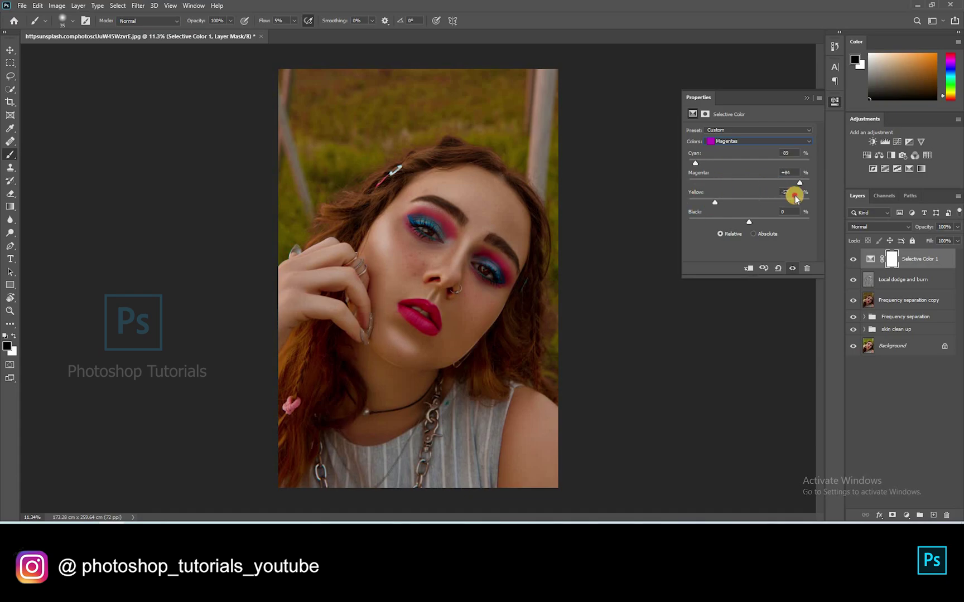
Set the Selective Color cyans to cyan +71, magenta +32, yellow -82 and black +43
{"action": "left_click", "coordinate": [742, 143]}
{"action": "left_click", "coordinate": [710, 169]}
{"action": "left_click_drag", "start_coordinate": [749, 183], "coordinate": [768, 196]}
{"action": "left_click_drag", "start_coordinate": [749, 202], "coordinate": [774, 221]}
{"action": "left_click", "coordinate": [807, 98]}
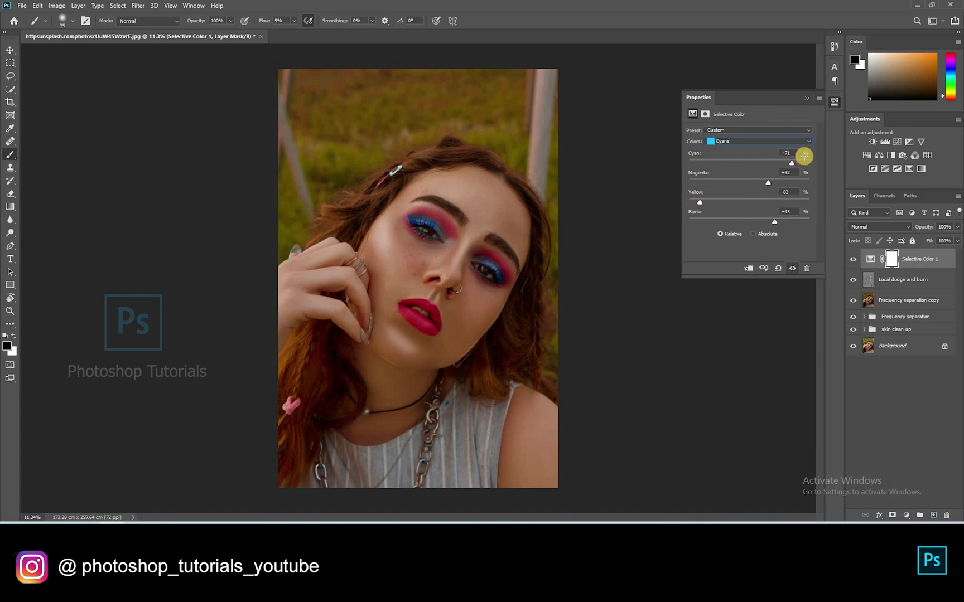
Rename the Selective Color layer as skin tone
{"action": "double_click", "coordinate": [906, 259]}
{"action": "type", "text": "skin ton"}
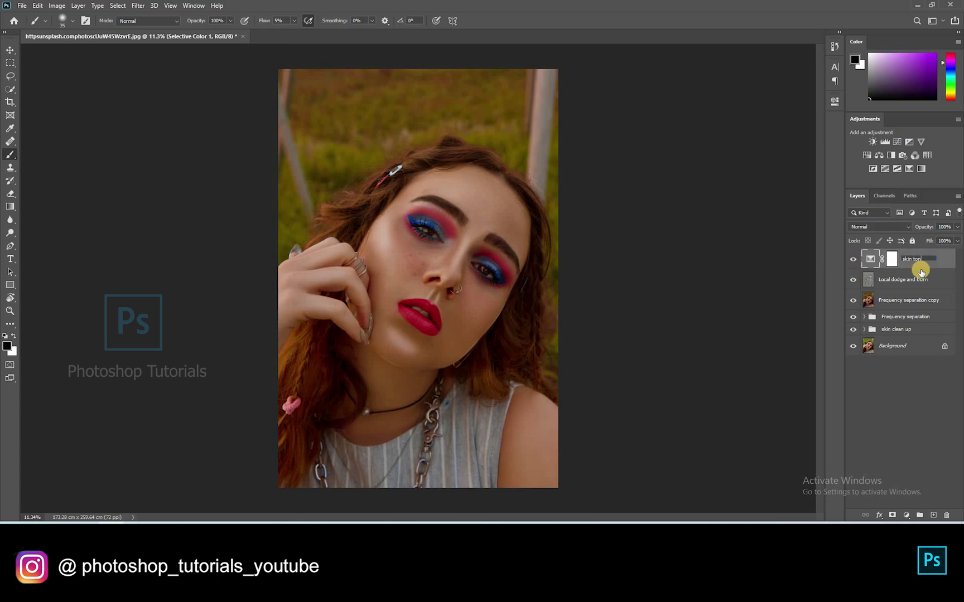
{"action": "type", "text": "e"}
{"action": "key", "text": "Return"}
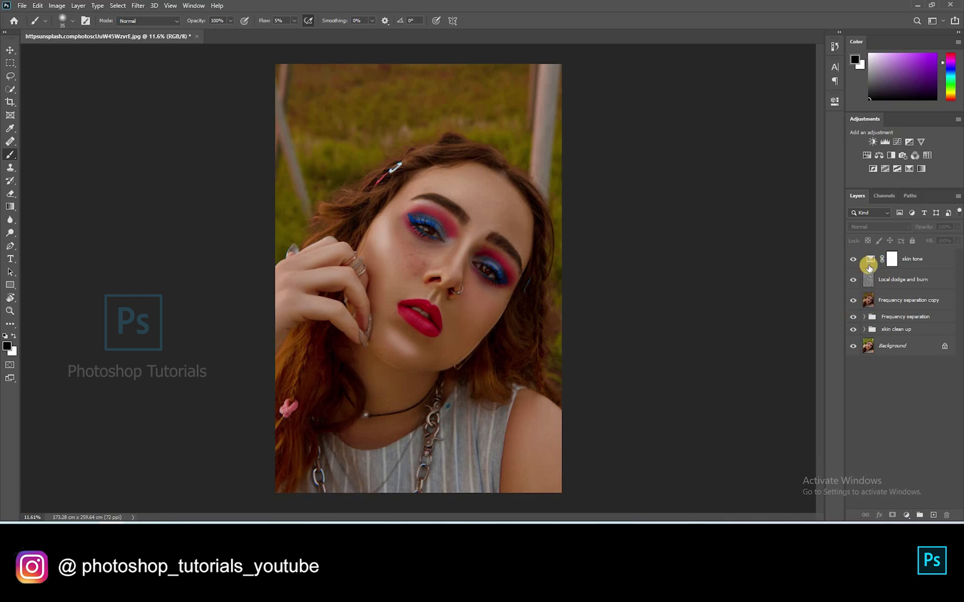
Create a layer named blush below Local dodge and burn and choose a saturated red as the foreground color
{"action": "left_click", "coordinate": [933, 514]}
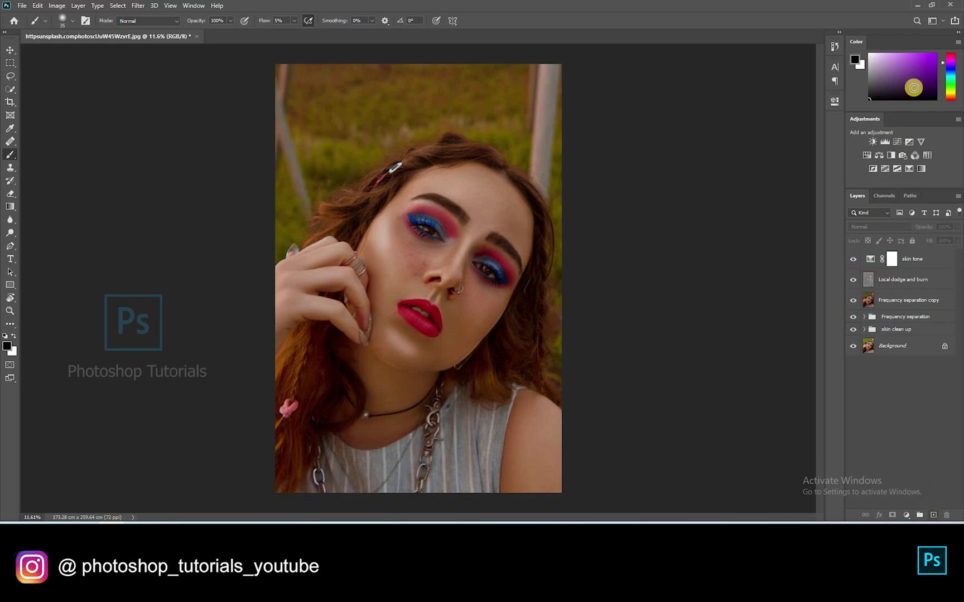
{"action": "left_click", "coordinate": [950, 54]}
{"action": "left_click", "coordinate": [936, 55]}
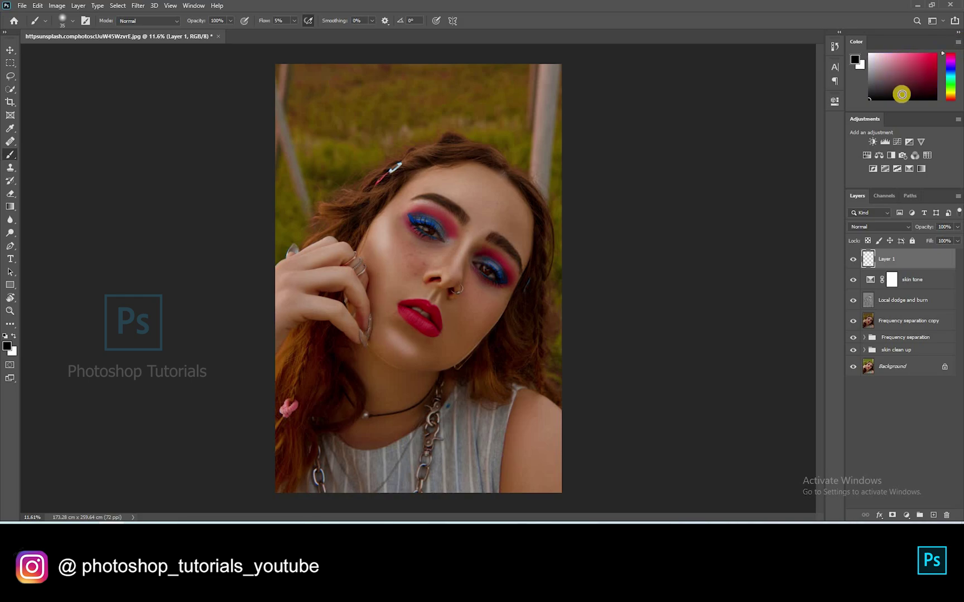
{"action": "left_click", "coordinate": [896, 259]}
{"action": "type", "text": "blush"}
{"action": "key", "text": "Return"}
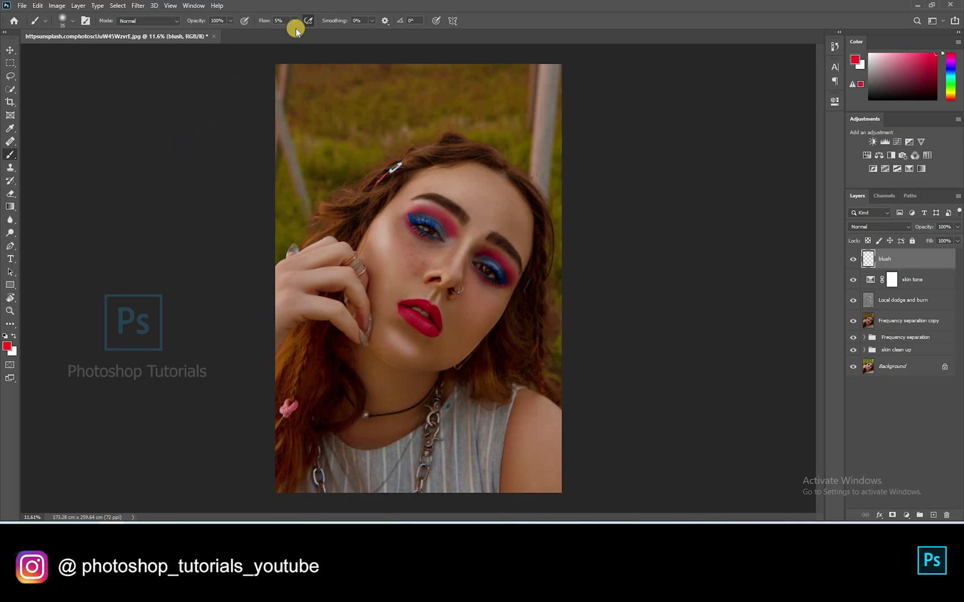
{"action": "scroll", "coordinate": [482, 264], "scroll_direction": "up", "scroll_amount": 5}
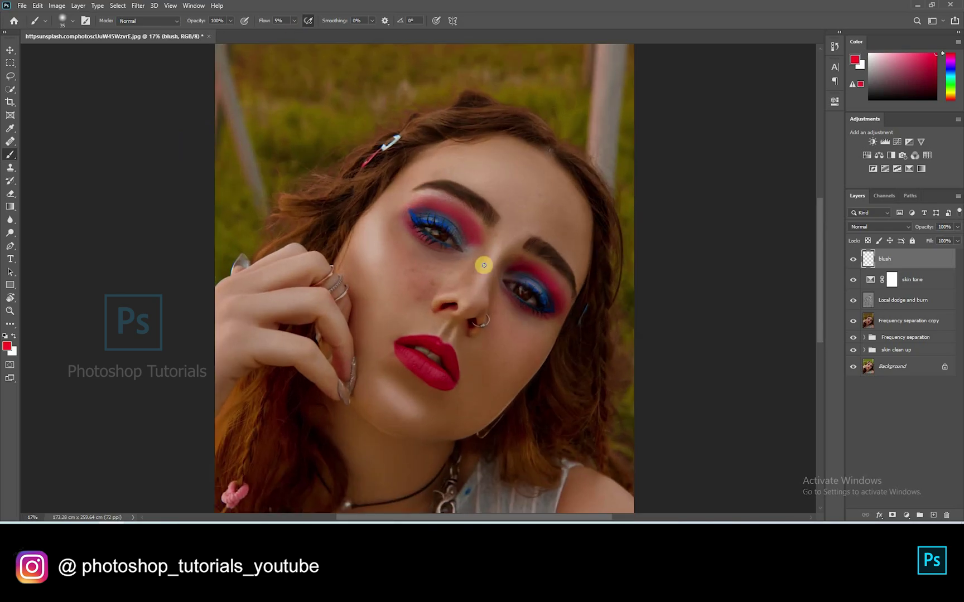
{"action": "left_click_drag", "start_coordinate": [910, 255], "coordinate": [853, 307]}
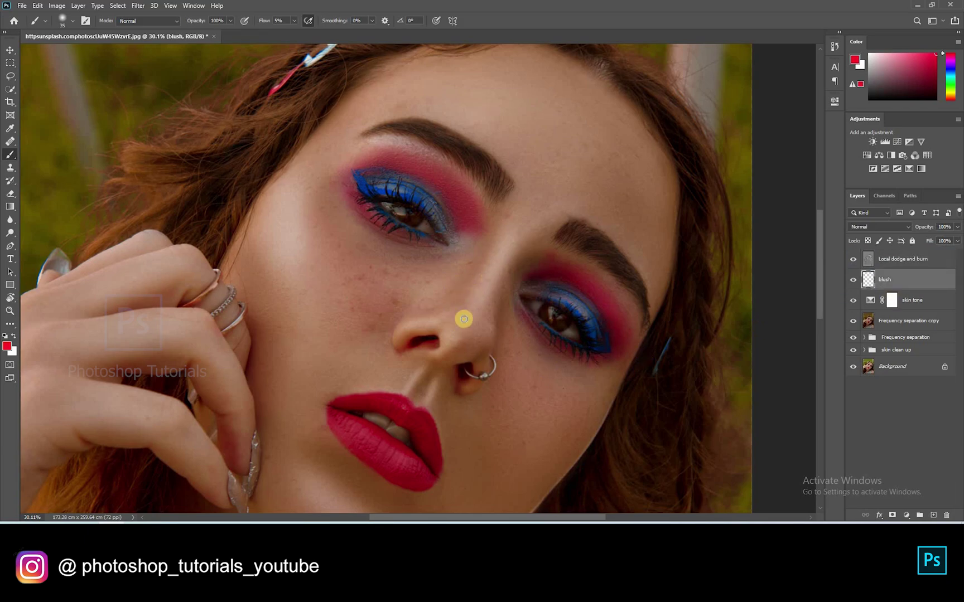
Set the blush layer to Soft Light and paint red over the cheek nearest the hand with a brush of about 600 px
{"action": "key", "text": "bracketright"}
{"action": "key", "text": "bracketright"}
{"action": "key", "text": "bracketright"}
{"action": "key", "text": "bracketright"}
{"action": "key", "text": "bracketright"}
{"action": "key", "text": "bracketright"}
{"action": "key", "text": "bracketright"}
{"action": "key", "text": "bracketright"}
{"action": "key", "text": "bracketright"}
{"action": "key", "text": "bracketright"}
{"action": "key", "text": "bracketright"}
{"action": "left_click", "coordinate": [879, 227]}
{"action": "left_click", "coordinate": [870, 357]}
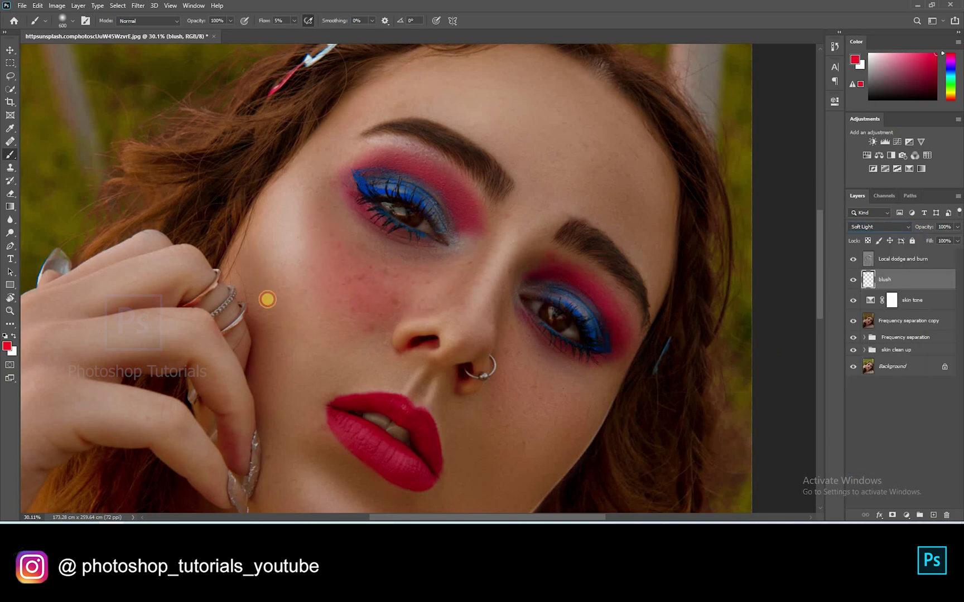
Reduce the brush to about 400 px and paint blush on the cheek farther from the hand
{"action": "key", "text": "bracketleft"}
{"action": "key", "text": "bracketleft"}
{"action": "key", "text": "bracketleft"}
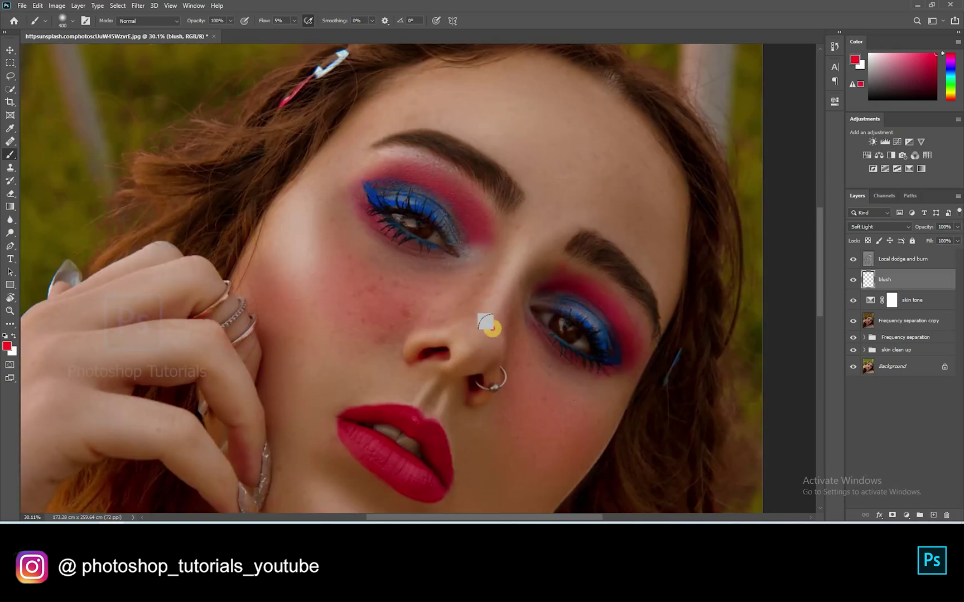
Paint blush along the nose with a brush of about 175 to 200 px
{"action": "key", "text": "bracketleft"}
{"action": "key", "text": "bracketleft"}
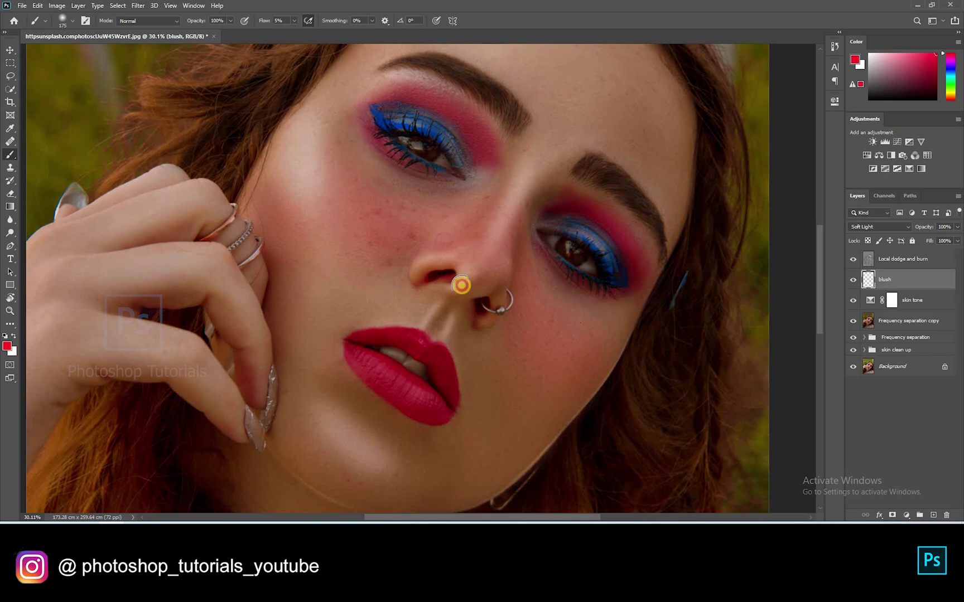
{"action": "key", "text": "bracketright"}
{"action": "key", "text": "bracketright"}
{"action": "key", "text": "bracketright"}
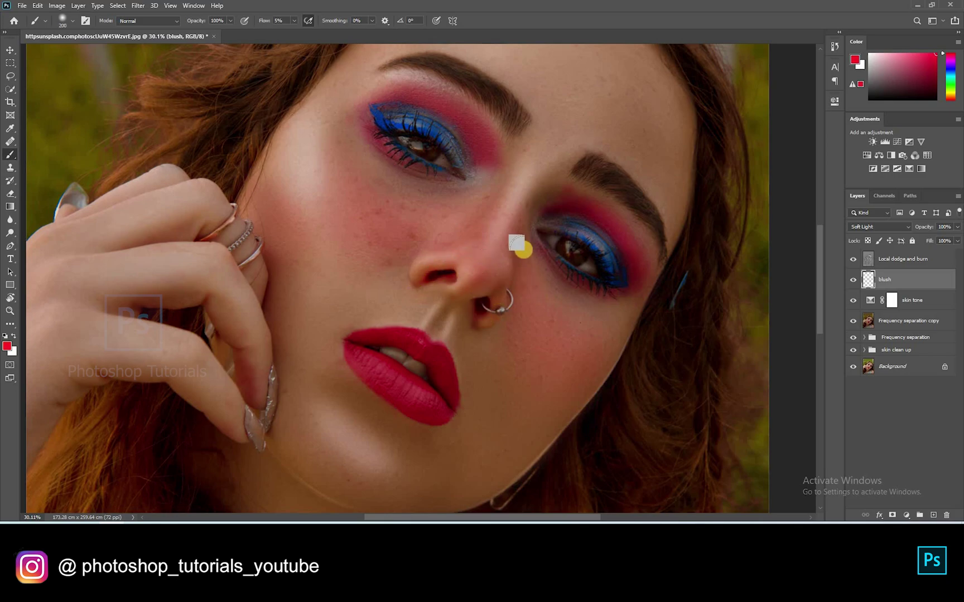
{"action": "key", "text": "bracketright"}
Reduce the brush to about 125 px and paint red over the eyeshadow of the eye farther from the hand
{"action": "key", "text": "bracketleft"}
{"action": "key", "text": "bracketleft"}
{"action": "key", "text": "bracketleft"}
{"action": "key", "text": "bracketleft"}
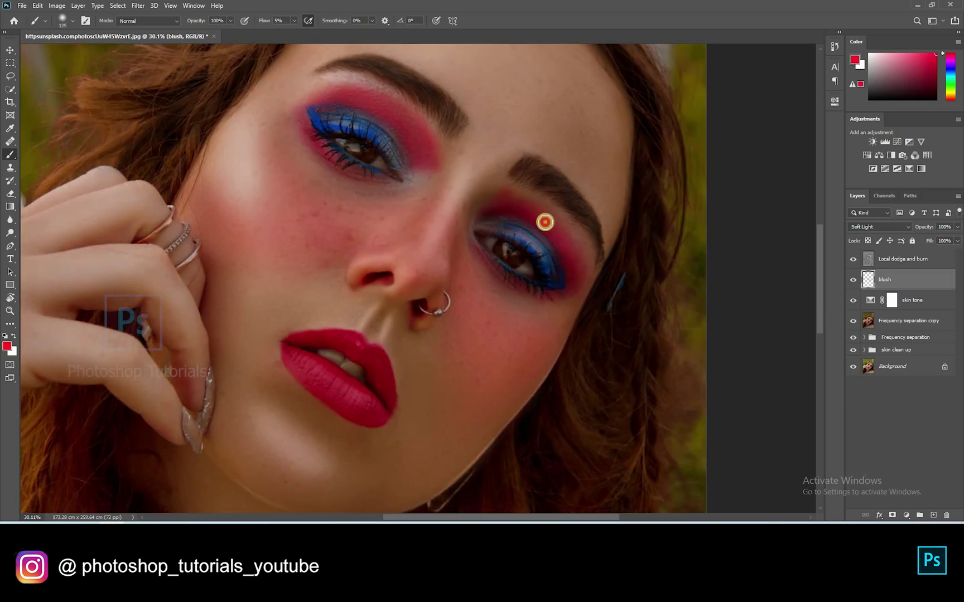
{"action": "key", "text": "bracketright"}
{"action": "key", "text": "bracketright"}
Deepen the blush across the nose and both cheeks with a brush of about 400 px and adjust the blush layer's opacity
{"action": "key", "text": "ctrl+0"}
{"action": "scroll", "coordinate": [551, 226], "scroll_direction": "up", "scroll_amount": 2}
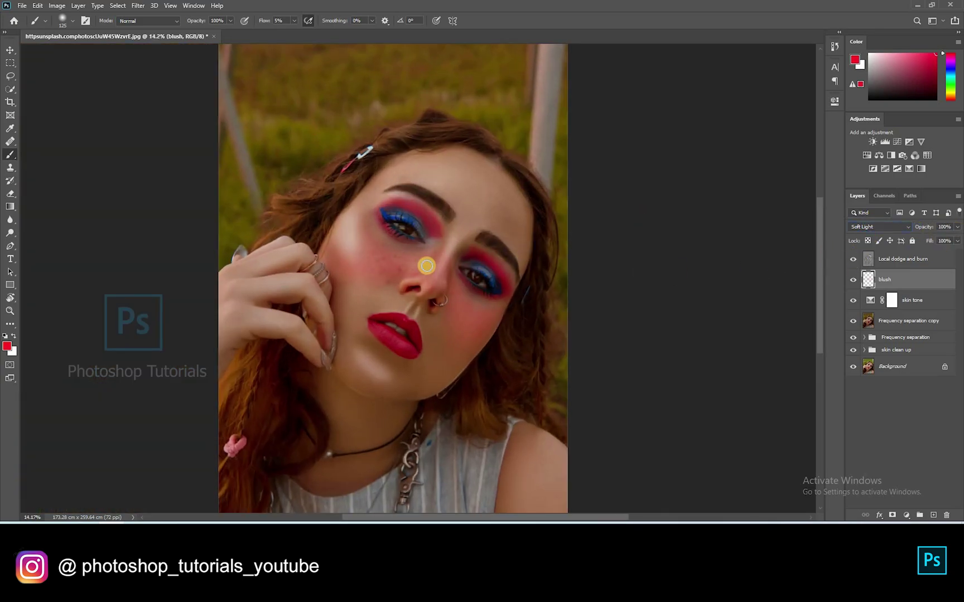
{"action": "scroll", "coordinate": [427, 266], "scroll_direction": "up", "scroll_amount": 5}
{"action": "key", "text": "bracketright"}
{"action": "key", "text": "bracketright"}
{"action": "key", "text": "bracketright"}
{"action": "key", "text": "bracketright"}
{"action": "key", "text": "bracketright"}
{"action": "key", "text": "bracketright"}
{"action": "left_click", "coordinate": [439, 252]}
{"action": "mouse_move", "coordinate": [439, 252]}
{"action": "left_mouse_down"}
{"action": "mouse_move", "coordinate": [451, 309]}
{"action": "mouse_move", "coordinate": [503, 347]}
{"action": "mouse_move", "coordinate": [532, 338]}
{"action": "left_mouse_up"}
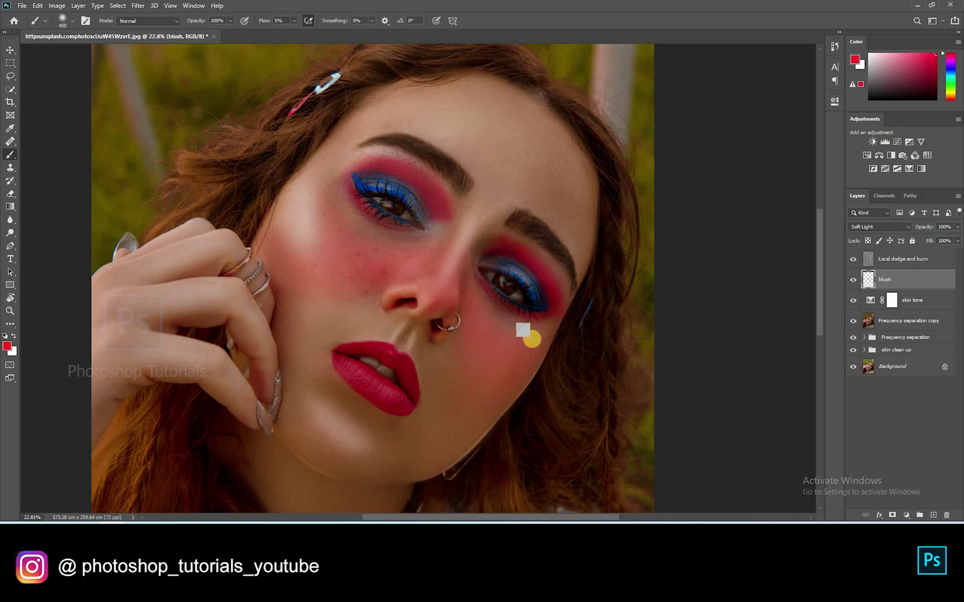
{"action": "key", "text": "bracketleft"}
{"action": "left_click", "coordinate": [319, 249]}
{"action": "key", "text": "ctrl+0"}
{"action": "mouse_move", "coordinate": [925, 227]}
{"action": "left_mouse_down"}
{"action": "mouse_move", "coordinate": [906, 228]}
{"action": "mouse_move", "coordinate": [929, 227]}
{"action": "left_mouse_up"}
Soften the blush around the nose and cheek with an eraser of about 700 px at 25% flow
{"action": "key", "text": "e"}
{"action": "scroll", "coordinate": [455, 218], "scroll_direction": "up", "scroll_amount": 3}
{"action": "key", "text": "bracketleft"}
{"action": "key", "text": "bracketleft"}
{"action": "key", "text": "bracketleft"}
{"action": "key", "text": "bracketleft"}
{"action": "key", "text": "bracketleft"}
{"action": "left_click", "coordinate": [252, 20]}
{"action": "left_click", "coordinate": [218, 31]}
{"action": "key", "text": "bracketright"}
{"action": "key", "text": "bracketright"}
{"action": "key", "text": "bracketright"}
{"action": "key", "text": "bracketright"}
{"action": "key", "text": "bracketright"}
{"action": "key", "text": "bracketright"}
{"action": "key", "text": "bracketright"}
{"action": "left_click_drag", "start_coordinate": [433, 218], "coordinate": [376, 221]}
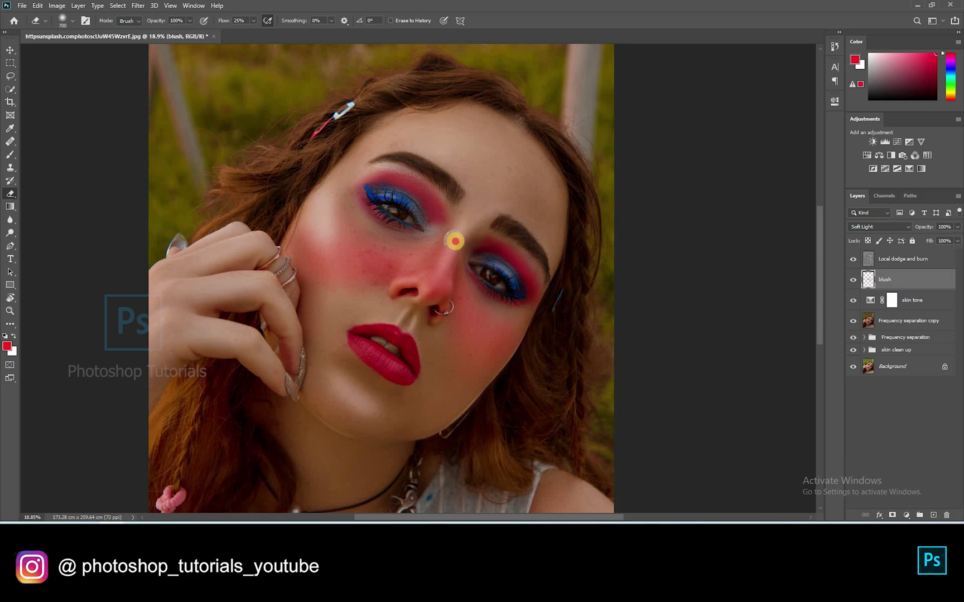
{"action": "key", "text": "bracketleft"}
{"action": "key", "text": "bracketleft"}
{"action": "key", "text": "bracketleft"}
{"action": "key", "text": "bracketleft"}
Toggle the blush layer's visibility to compare the face with and without it
{"action": "left_click", "coordinate": [887, 441]}
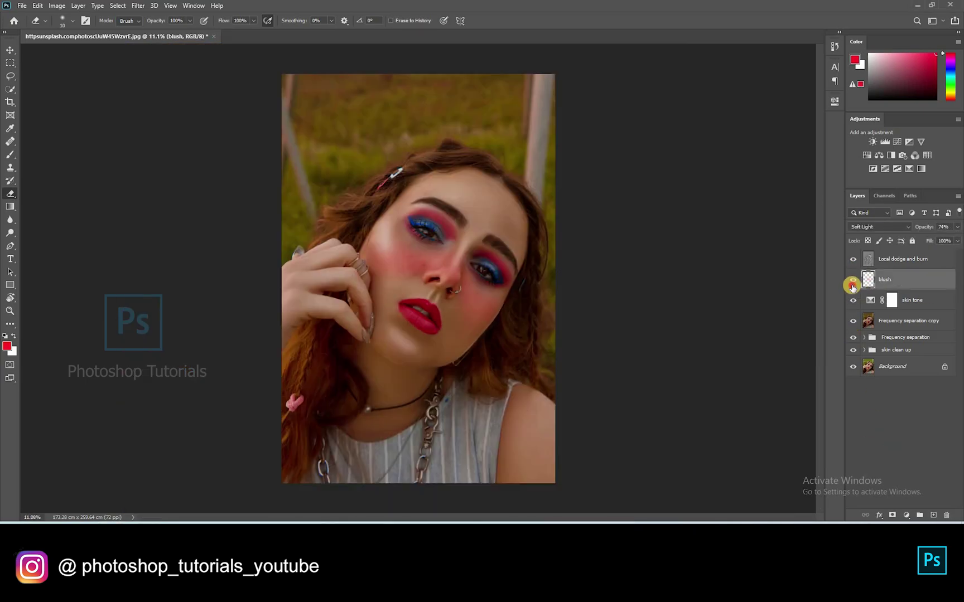
{"action": "left_click", "coordinate": [852, 283]}
{"action": "left_click", "coordinate": [853, 279]}
Add a Levels adjustment above Local dodge and burn and set its midtones to 0.83
{"action": "left_click", "coordinate": [899, 259]}
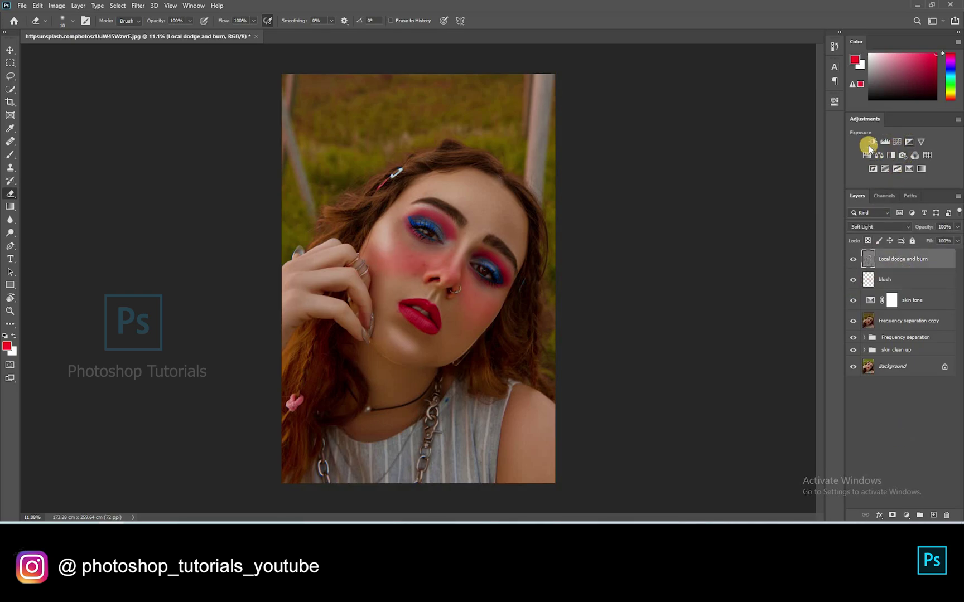
{"action": "left_click", "coordinate": [753, 204]}
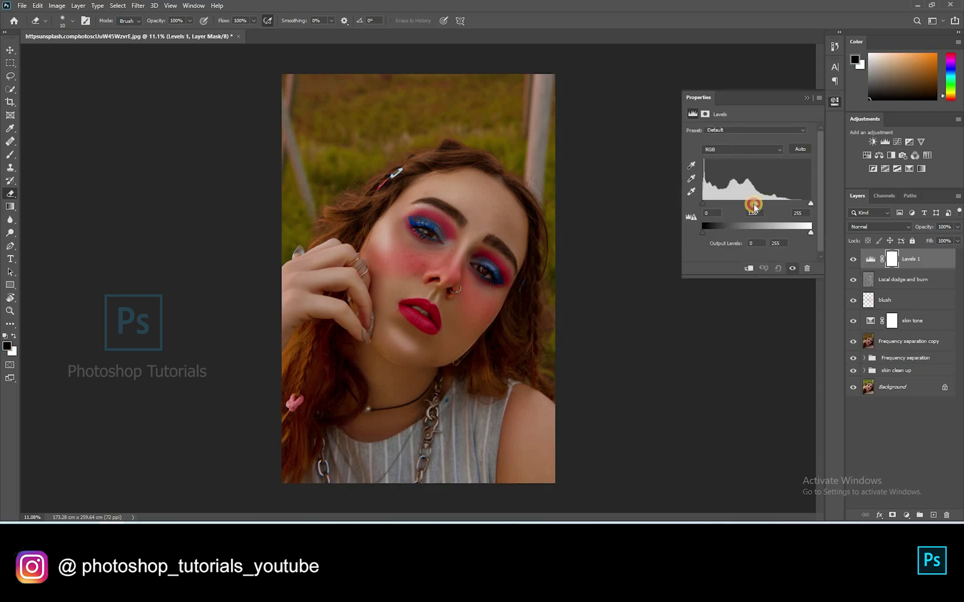
{"action": "left_click_drag", "start_coordinate": [754, 206], "coordinate": [763, 211]}
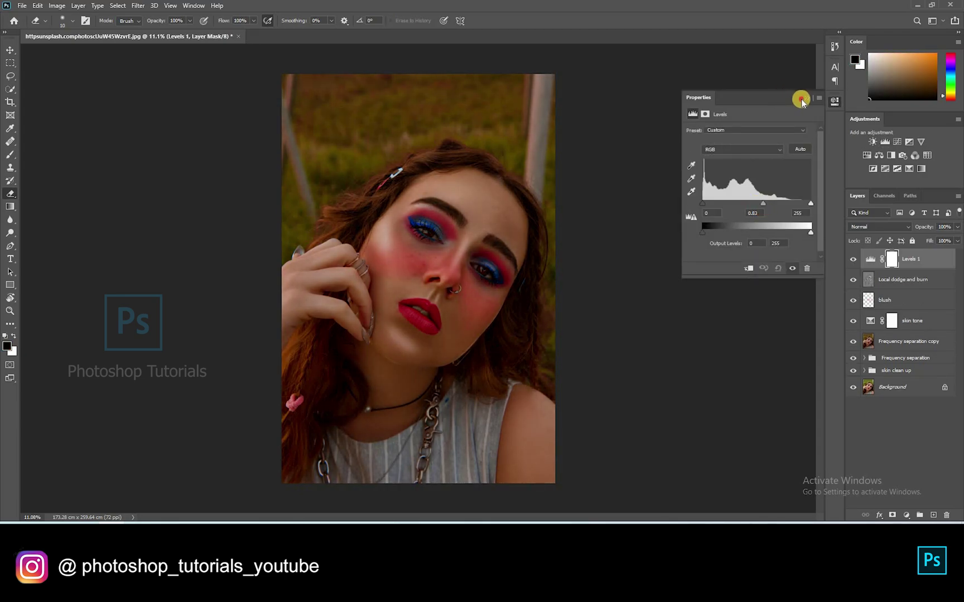
{"action": "left_click", "coordinate": [800, 98]}
Paint black on the Levels mask over the face with a 2900 px brush at 26% flow and compare the effect
{"action": "key", "text": "bracketright"}
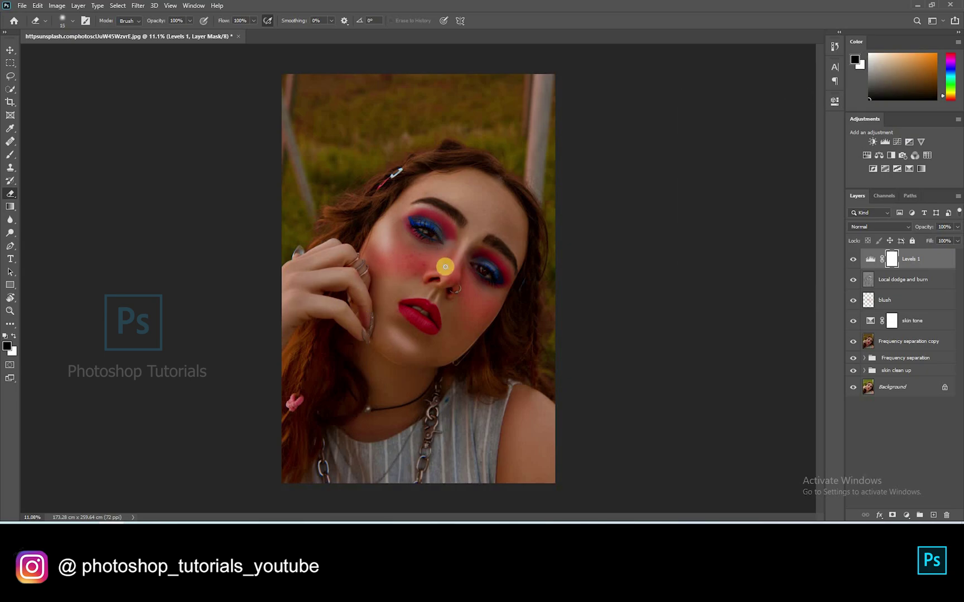
{"action": "key", "text": "bracketright"}
{"action": "key", "text": "bracketright"}
{"action": "key", "text": "bracketright"}
{"action": "key", "text": "bracketright"}
{"action": "key", "text": "bracketright"}
{"action": "key", "text": "bracketright"}
{"action": "key", "text": "bracketright"}
{"action": "key", "text": "bracketright"}
{"action": "key", "text": "bracketright"}
{"action": "key", "text": "bracketright"}
{"action": "key", "text": "bracketright"}
{"action": "key", "text": "bracketright"}
{"action": "key", "text": "bracketright"}
{"action": "key", "text": "bracketright"}
{"action": "key", "text": "bracketright"}
{"action": "key", "text": "bracketright"}
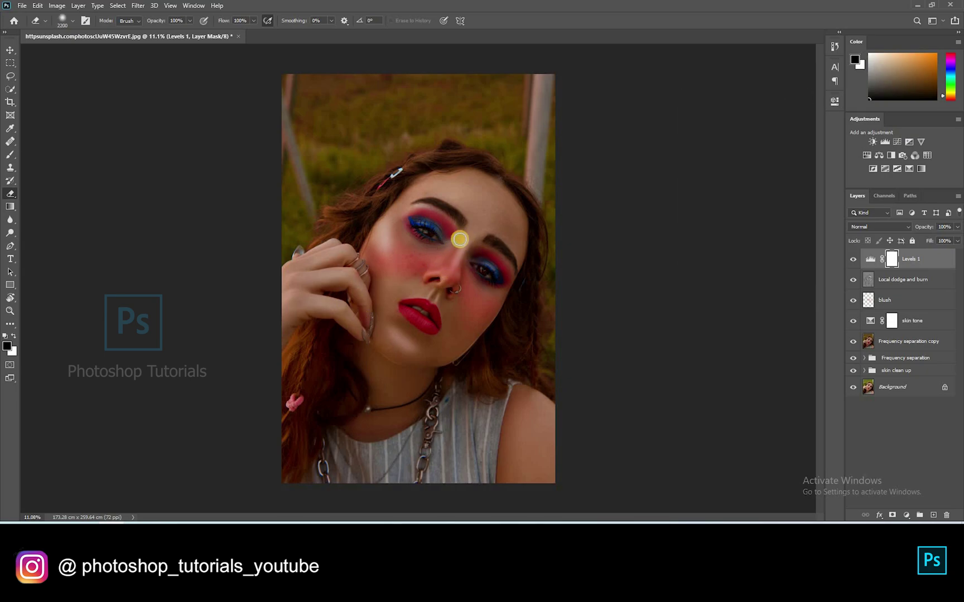
{"action": "key", "text": "b"}
{"action": "left_click", "coordinate": [302, 35]}
{"action": "key", "text": "bracketright"}
{"action": "key", "text": "bracketright"}
{"action": "key", "text": "bracketright"}
{"action": "key", "text": "bracketright"}
{"action": "key", "text": "bracketright"}
{"action": "key", "text": "bracketright"}
{"action": "key", "text": "bracketright"}
{"action": "key", "text": "bracketright"}
{"action": "key", "text": "bracketright"}
{"action": "mouse_move", "coordinate": [463, 216]}
{"action": "left_mouse_down"}
{"action": "mouse_move", "coordinate": [424, 306]}
{"action": "mouse_move", "coordinate": [385, 314]}
{"action": "mouse_move", "coordinate": [421, 355]}
{"action": "left_mouse_up"}
{"action": "left_click", "coordinate": [395, 348]}
{"action": "left_click", "coordinate": [393, 315]}
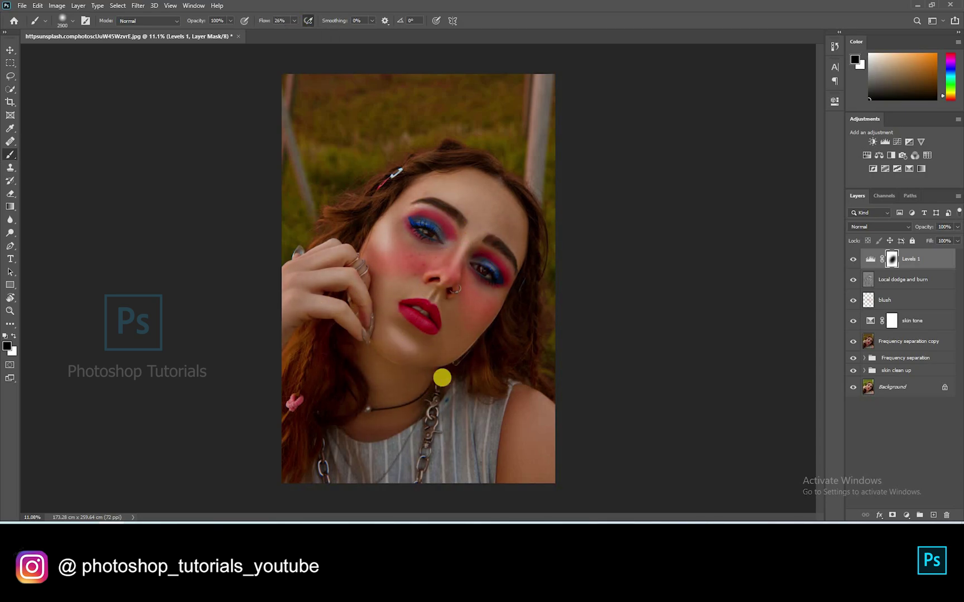
{"action": "left_click", "coordinate": [852, 259]}
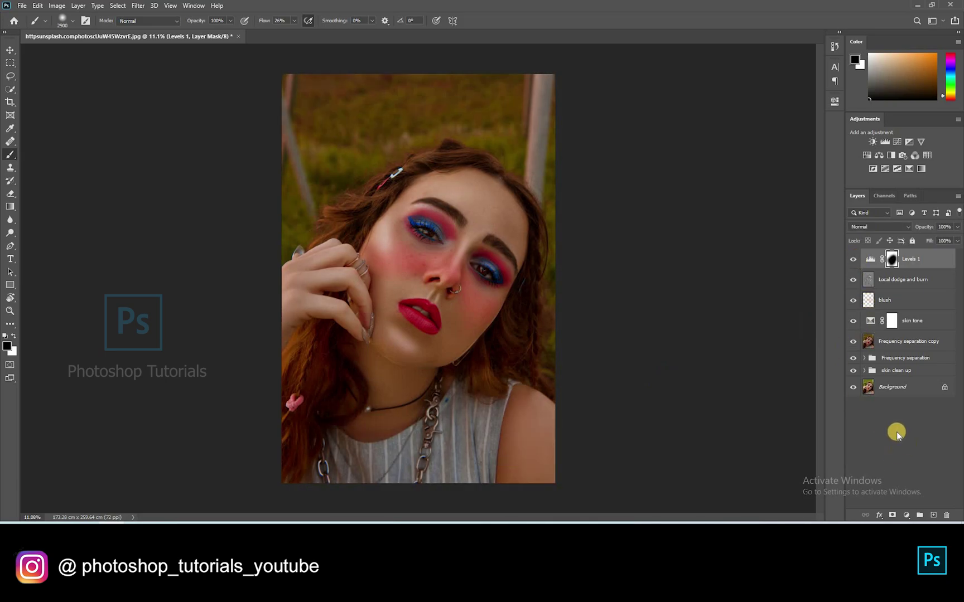
Fit the whole portrait in view and stamp all visible layers into a new layer on top
{"action": "left_click", "coordinate": [879, 448]}
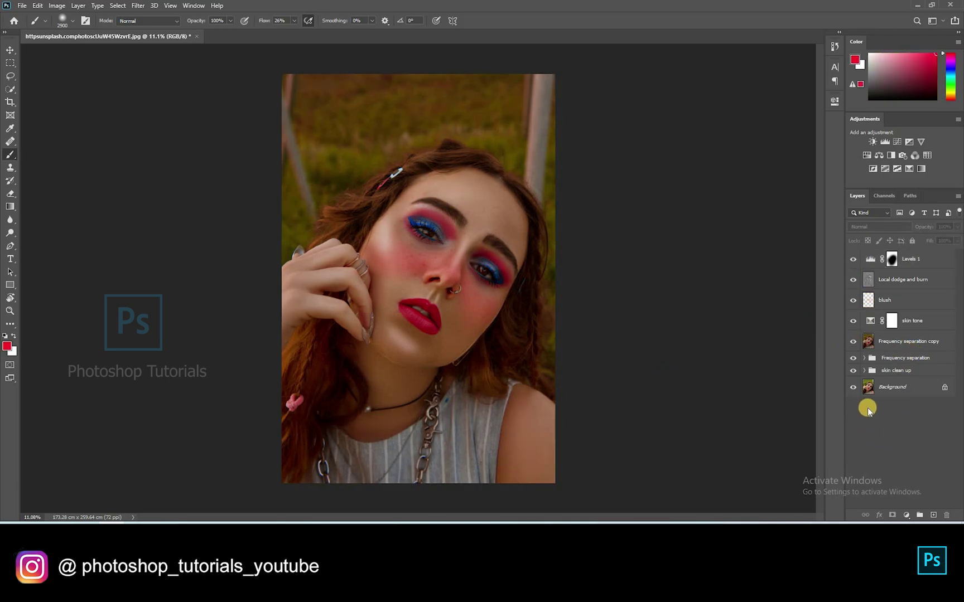
{"action": "key", "text": "v"}
{"action": "key", "text": "ctrl+0"}
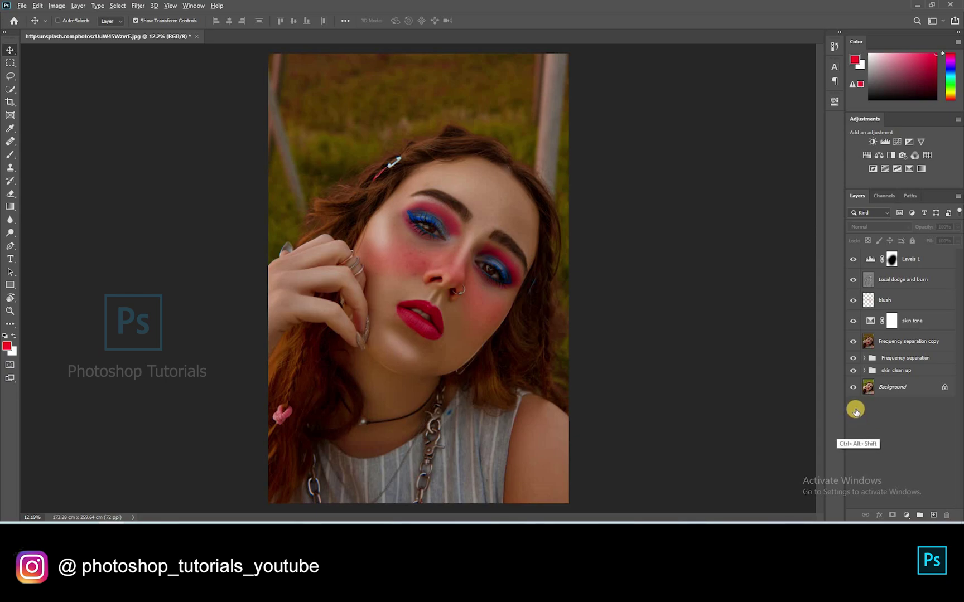
{"action": "key", "text": "ctrl+shift+alt+e"}
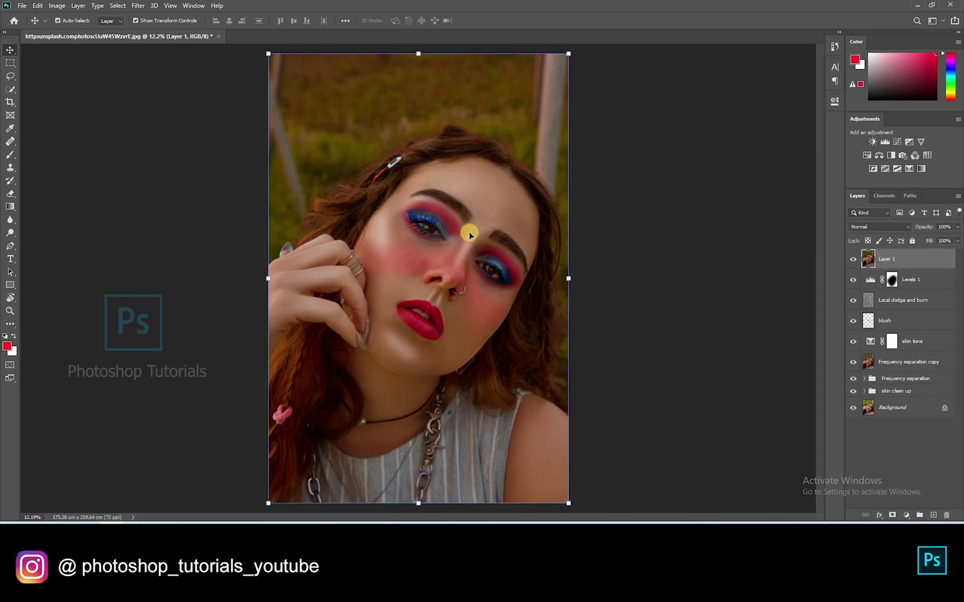
Clone the grass over the upper part of the post in the photo's left background with a 700 px Clone Stamp brush
{"action": "scroll", "coordinate": [469, 234], "scroll_direction": "up", "scroll_amount": 4}
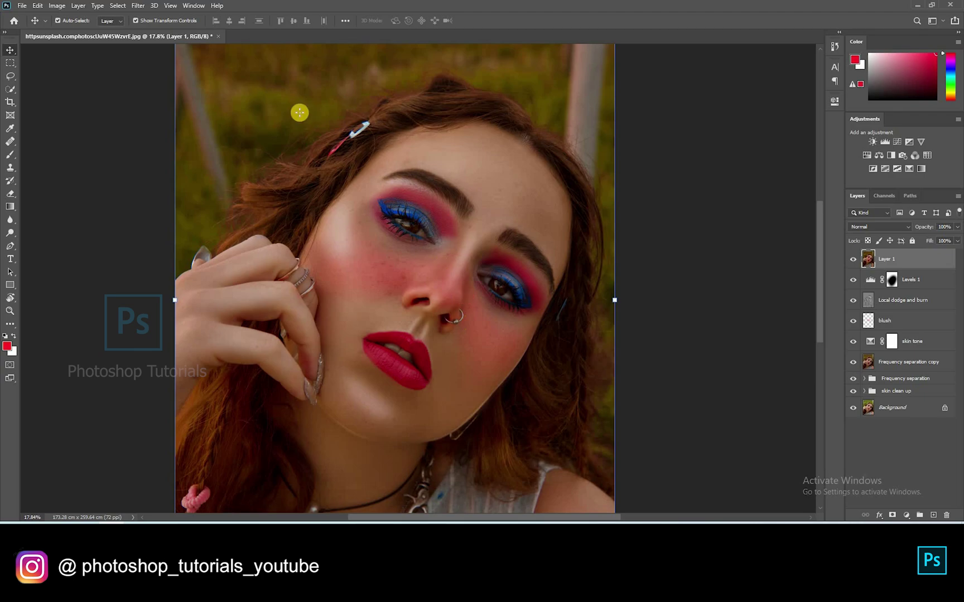
{"action": "left_click_drag", "start_coordinate": [262, 61], "coordinate": [277, 127]}
{"action": "key", "text": "s"}
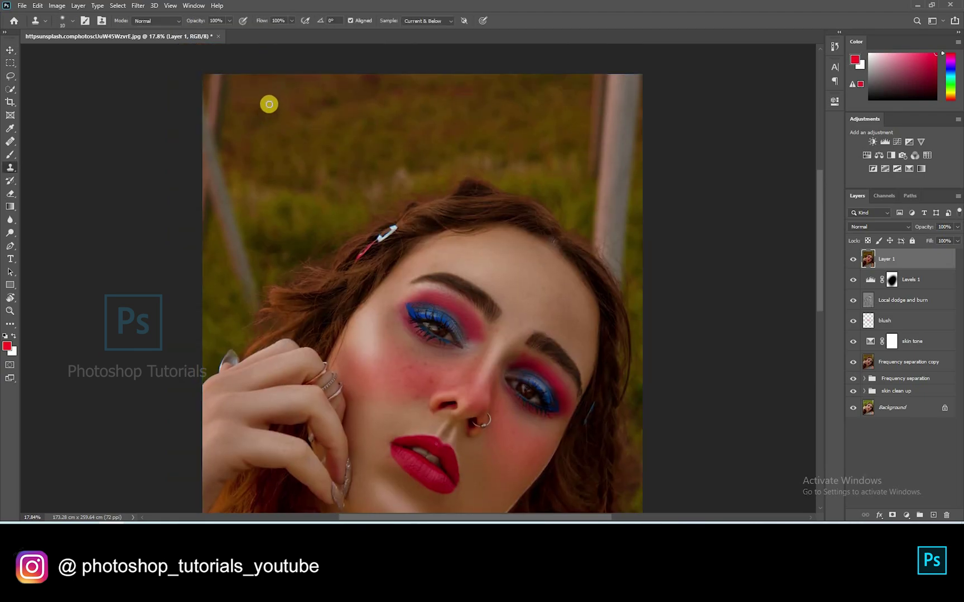
{"action": "key", "text": "bracketright"}
{"action": "key", "text": "bracketright"}
{"action": "key", "text": "bracketright"}
{"action": "key", "text": "bracketright"}
{"action": "key", "text": "bracketright"}
{"action": "key", "text": "bracketright"}
{"action": "key", "text": "bracketright"}
{"action": "key", "text": "bracketright"}
{"action": "key", "text": "bracketright"}
{"action": "key", "text": "bracketright"}
{"action": "key", "text": "bracketright"}
{"action": "key", "text": "bracketright"}
{"action": "key", "text": "bracketright"}
{"action": "key", "text": "bracketright"}
{"action": "key", "text": "bracketright"}
{"action": "key", "text": "bracketright"}
{"action": "key", "text": "bracketright"}
{"action": "key", "text": "bracketright"}
{"action": "key", "text": "bracketright"}
{"action": "key", "text": "bracketright"}
{"action": "left_click", "coordinate": [285, 107], "text": "alt"}
{"action": "key", "text": "bracketleft"}
{"action": "key", "text": "bracketleft"}
{"action": "key", "text": "bracketleft"}
{"action": "key", "text": "bracketleft"}
{"action": "key", "text": "bracketleft"}
{"action": "key", "text": "bracketleft"}
{"action": "left_click", "coordinate": [220, 84]}
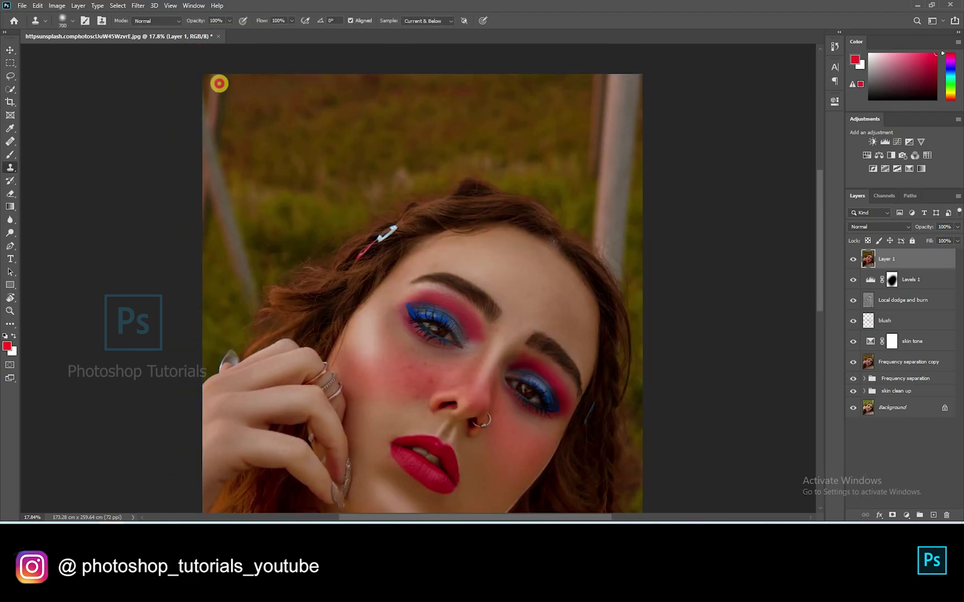
{"action": "left_click", "coordinate": [211, 114]}
{"action": "left_click", "coordinate": [207, 159]}
{"action": "left_click", "coordinate": [224, 213]}
{"action": "left_click", "coordinate": [232, 224]}
{"action": "left_click", "coordinate": [239, 256]}
Clone grass over the rest of the left post down to the hair with a smaller brush, resampling clean grass
{"action": "key", "text": "bracketleft"}
{"action": "left_click", "coordinate": [243, 265]}
{"action": "left_click", "coordinate": [245, 293]}
{"action": "left_click", "coordinate": [234, 260]}
{"action": "left_click", "coordinate": [230, 230]}
{"action": "left_click", "coordinate": [231, 245]}
{"action": "left_click", "coordinate": [308, 151], "text": "alt"}
{"action": "left_click", "coordinate": [230, 291]}
{"action": "left_click", "coordinate": [246, 300]}
{"action": "left_click", "coordinate": [269, 241]}
Clone grass over the thick post in the photo's right background, from the top edge down to the hair
{"action": "mouse_move", "coordinate": [603, 78]}
{"action": "left_mouse_down"}
{"action": "mouse_move", "coordinate": [591, 163]}
{"action": "mouse_move", "coordinate": [572, 94]}
{"action": "mouse_move", "coordinate": [631, 110]}
{"action": "mouse_move", "coordinate": [610, 176]}
{"action": "mouse_move", "coordinate": [618, 198]}
{"action": "mouse_move", "coordinate": [576, 186]}
{"action": "left_mouse_up"}
{"action": "left_click", "coordinate": [270, 218], "text": "alt"}
{"action": "mouse_move", "coordinate": [601, 220]}
{"action": "left_mouse_down"}
{"action": "mouse_move", "coordinate": [621, 215]}
{"action": "mouse_move", "coordinate": [602, 218]}
{"action": "mouse_move", "coordinate": [613, 247]}
{"action": "left_mouse_up"}
Clean the light post remnants along the hair's right edge by cloning nearby background with a 60 px brush
{"action": "left_click", "coordinate": [279, 206], "text": "alt"}
{"action": "scroll", "coordinate": [645, 266], "scroll_direction": "up", "scroll_amount": 5}
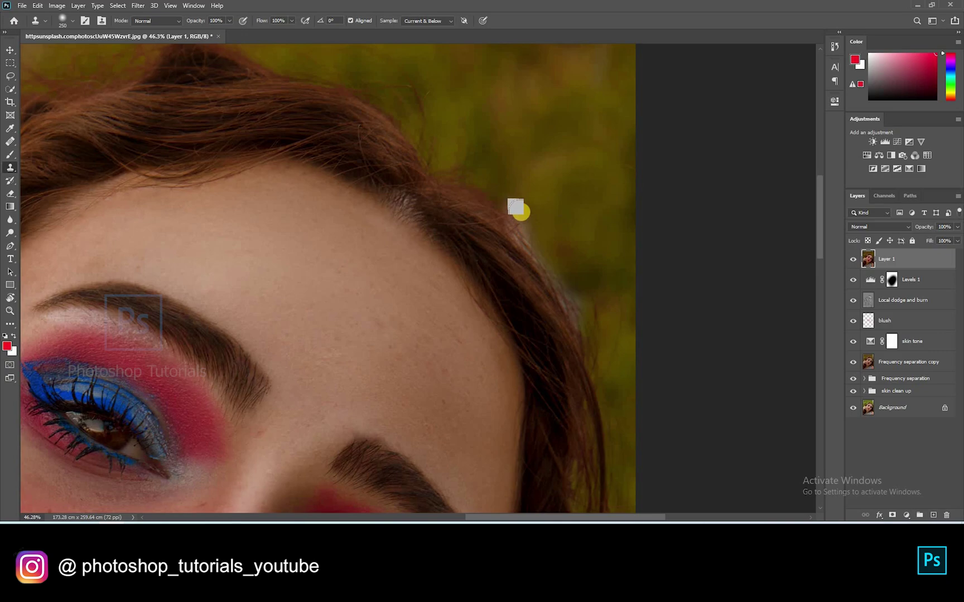
{"action": "left_click_drag", "start_coordinate": [509, 205], "coordinate": [517, 231]}
{"action": "key", "text": "ctrl+z"}
{"action": "left_click", "coordinate": [486, 172], "text": "alt"}
{"action": "left_click", "coordinate": [514, 207]}
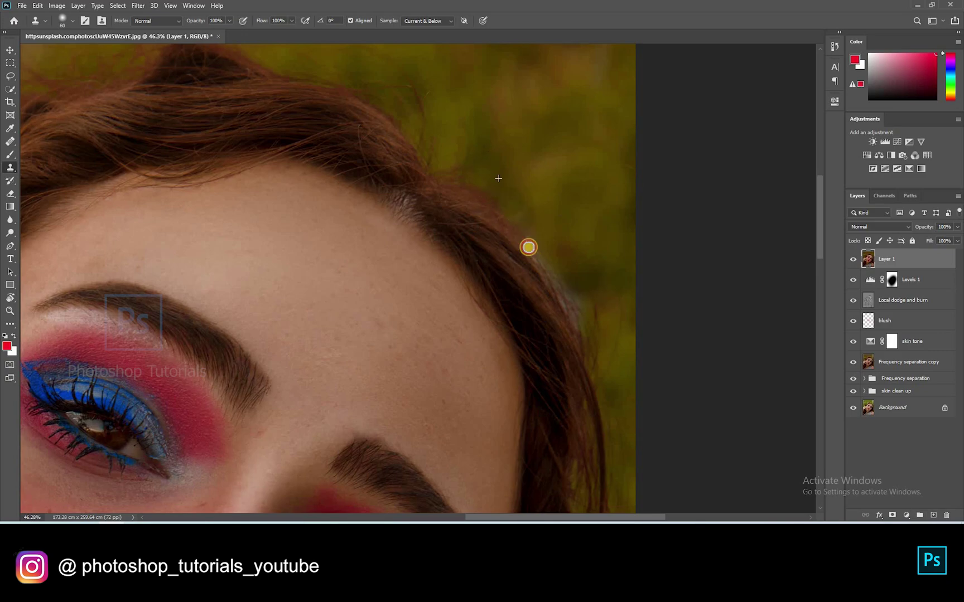
{"action": "left_click", "coordinate": [547, 283], "text": "alt"}
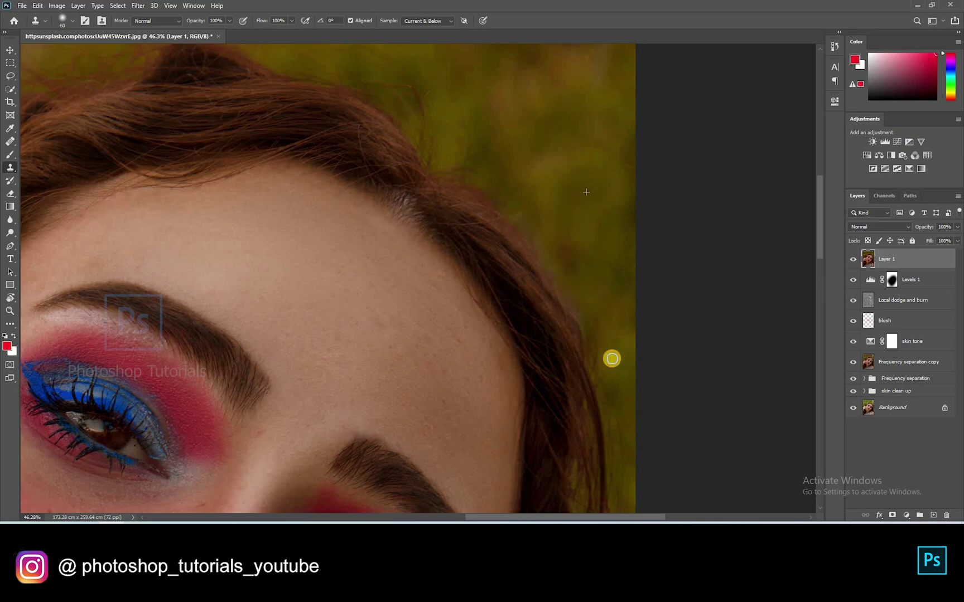
Fit the portrait in view and toggle Layer 1's visibility to compare the background with and without the posts
{"action": "key", "text": "ctrl+0"}
{"action": "left_click", "coordinate": [853, 259]}
{"action": "scroll", "coordinate": [714, 310], "scroll_direction": "down", "scroll_amount": 1}
{"action": "key", "text": "ctrl+comma"}
{"action": "scroll", "coordinate": [714, 309], "scroll_direction": "down", "scroll_amount": 1}
{"action": "scroll", "coordinate": [714, 310], "scroll_direction": "up", "scroll_amount": 1}
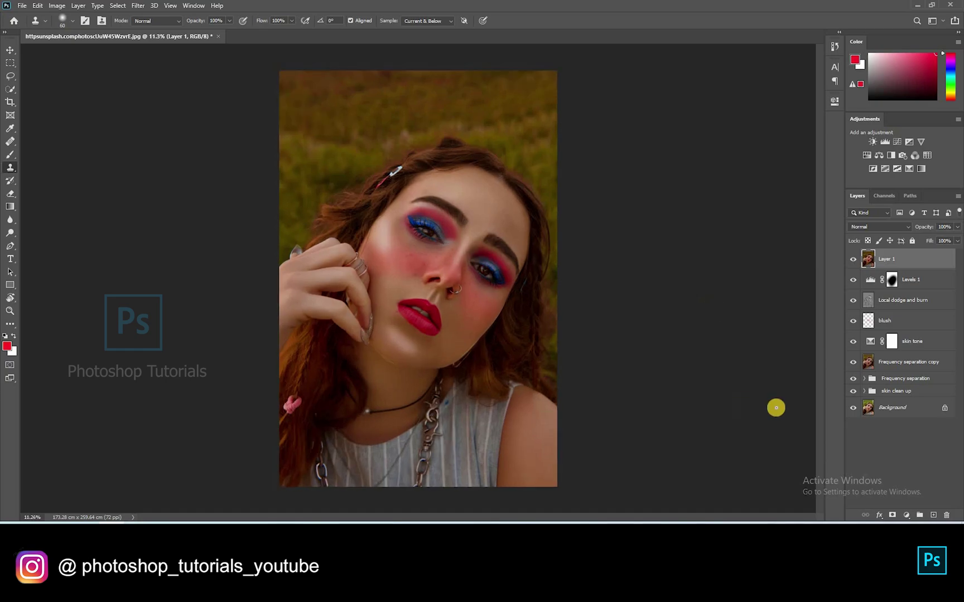
Open Layer 1 in the Camera Raw Filter and set Highlights -20, Shadows -1, Whites +36, Exposure +0.05 and Vibrance +7
{"action": "left_click", "coordinate": [896, 454]}
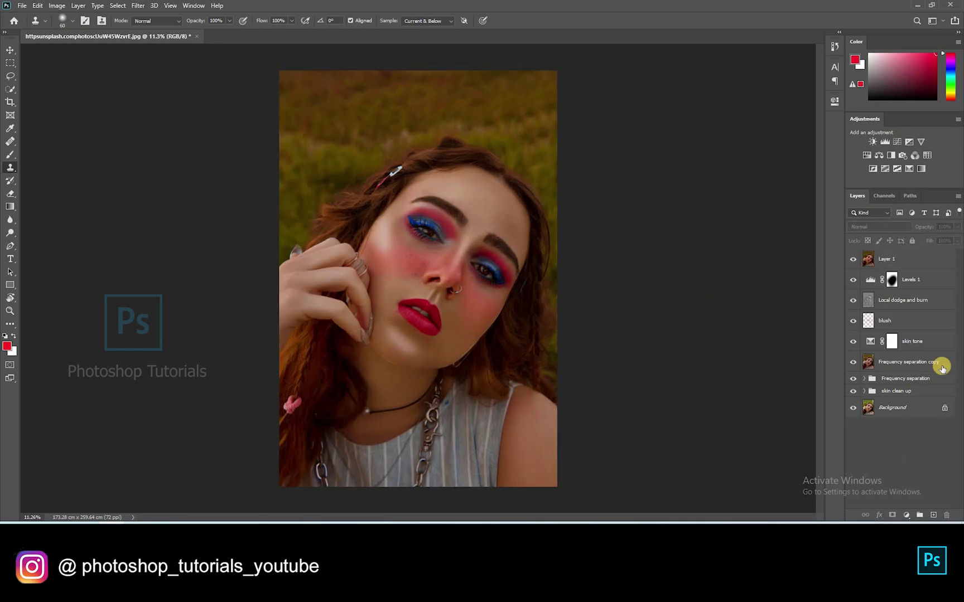
{"action": "left_click", "coordinate": [904, 267]}
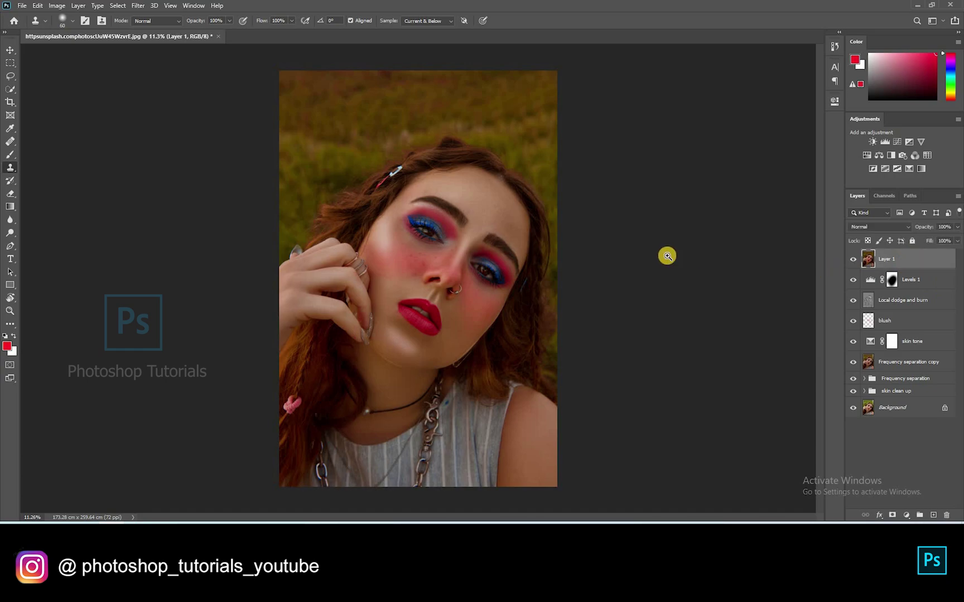
{"action": "key", "text": "ctrl+shift+a"}
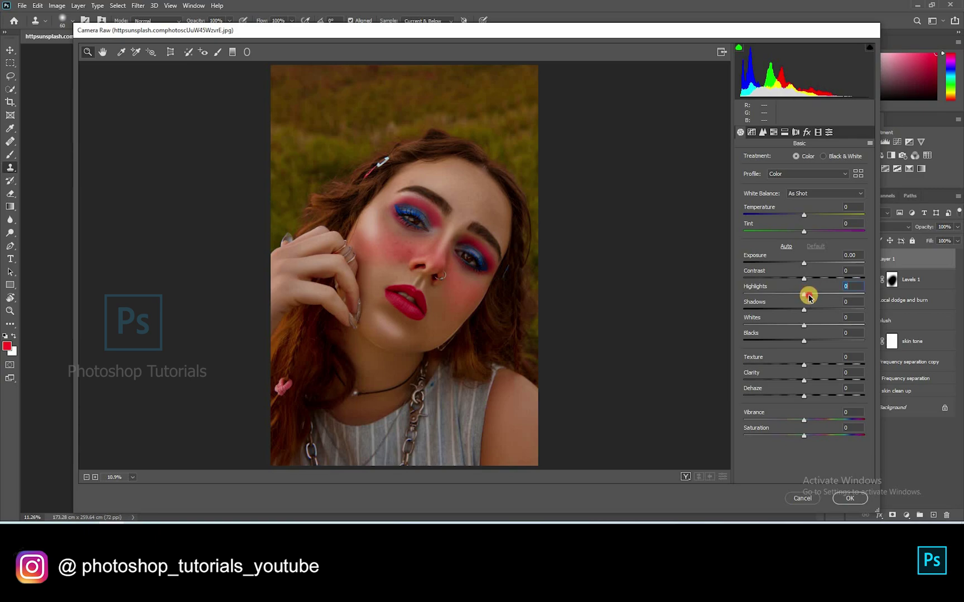
{"action": "left_click_drag", "start_coordinate": [793, 303], "coordinate": [825, 325]}
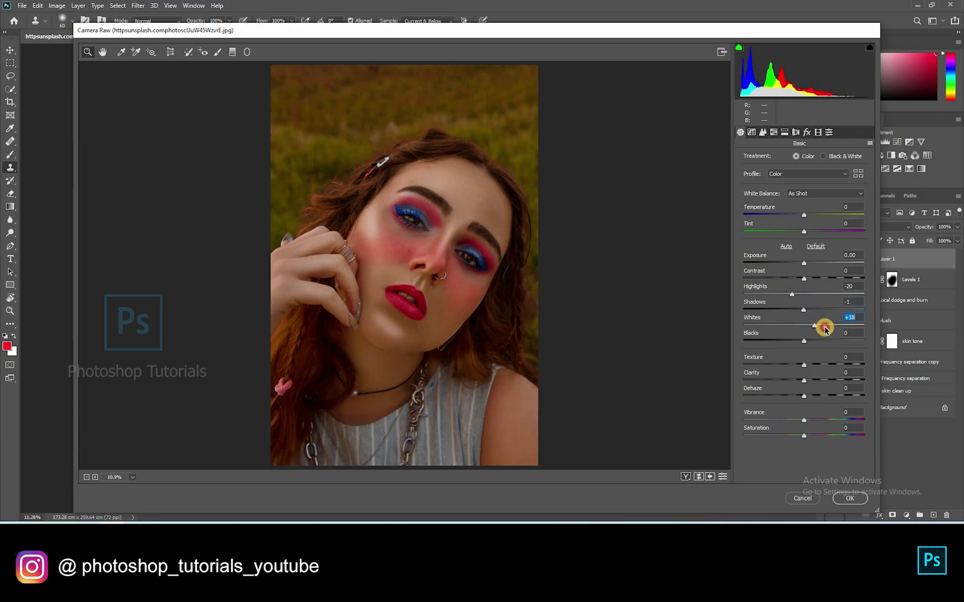
{"action": "left_click_drag", "start_coordinate": [804, 265], "coordinate": [805, 266]}
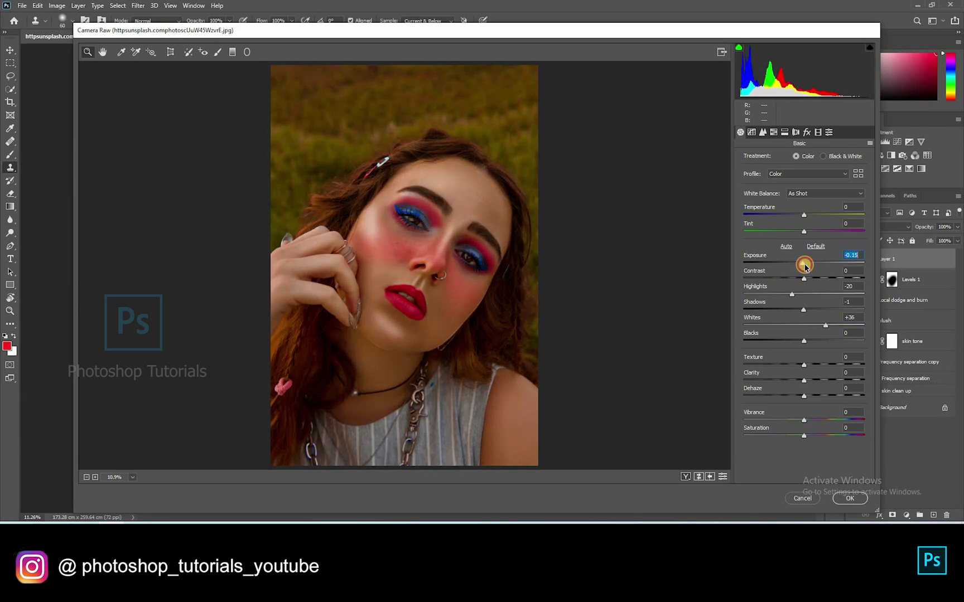
{"action": "left_click", "coordinate": [808, 420]}
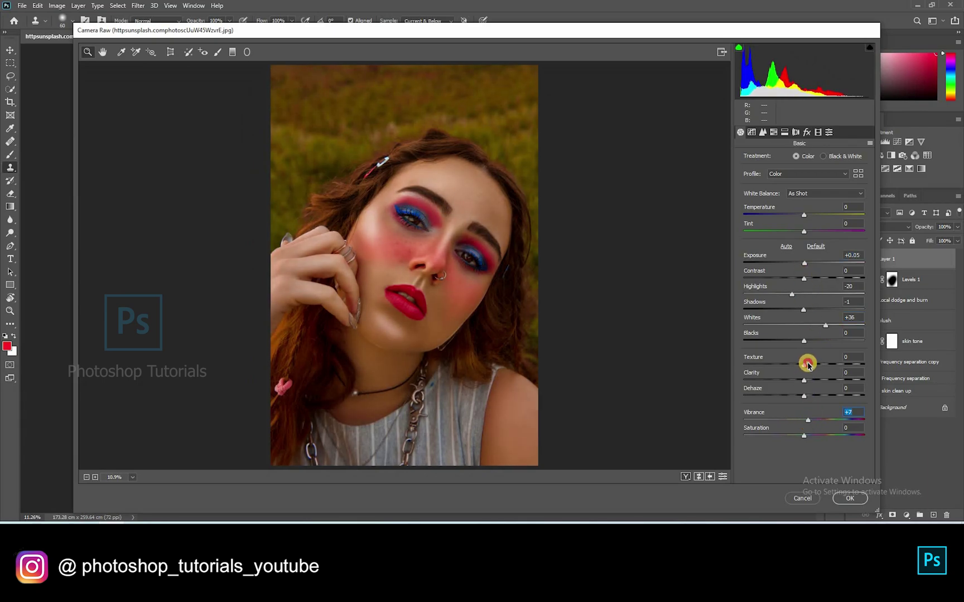
Set the parametric tone curve to Highlights +8, Lights +7 and Darks -4, and raise its Shadows slightly
{"action": "left_click", "coordinate": [763, 133]}
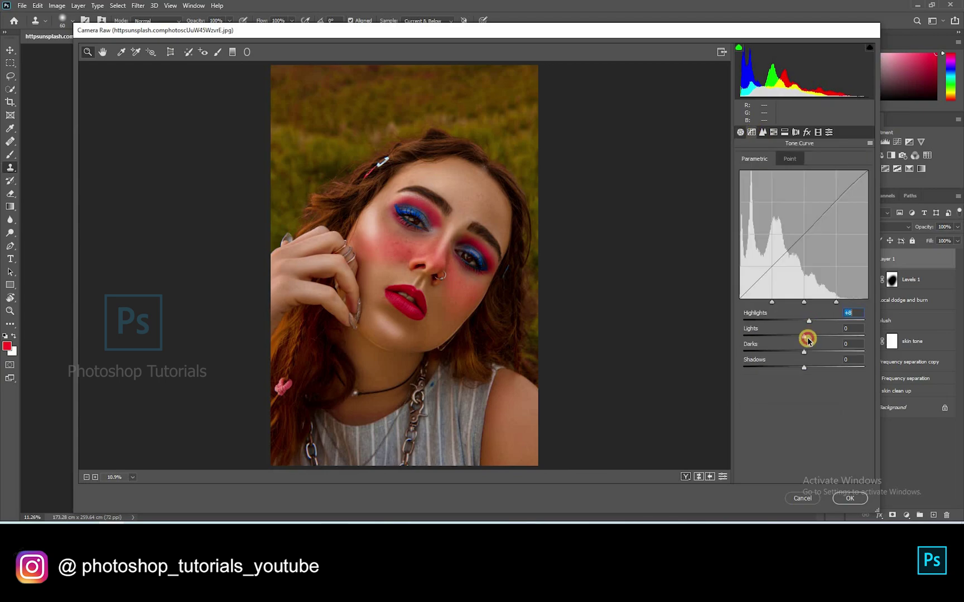
{"action": "left_click_drag", "start_coordinate": [804, 336], "coordinate": [807, 372]}
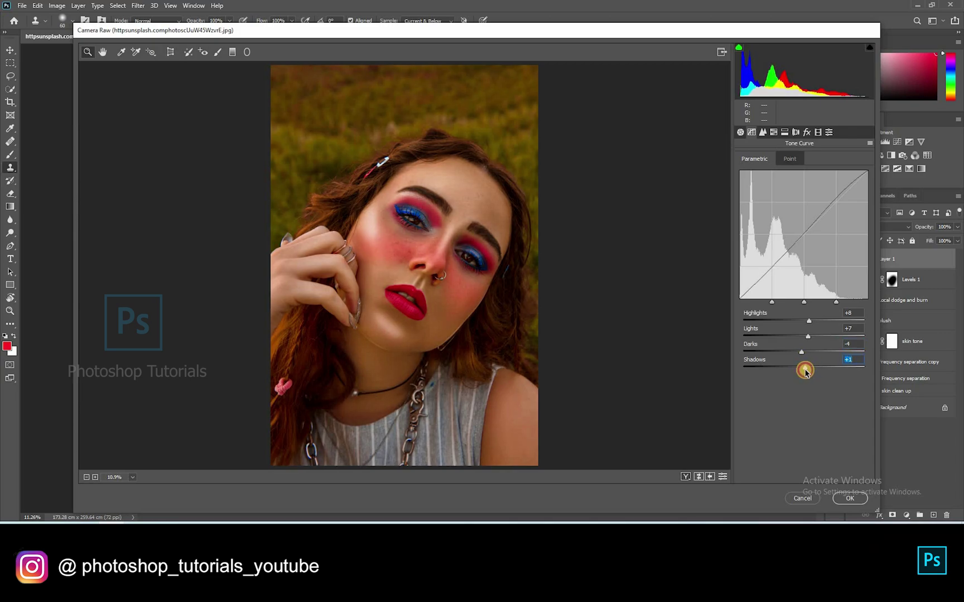
Split-tone the highlights with hue 42 and saturation 13, and the shadows with hue 53 and saturation 6
{"action": "left_click", "coordinate": [770, 134]}
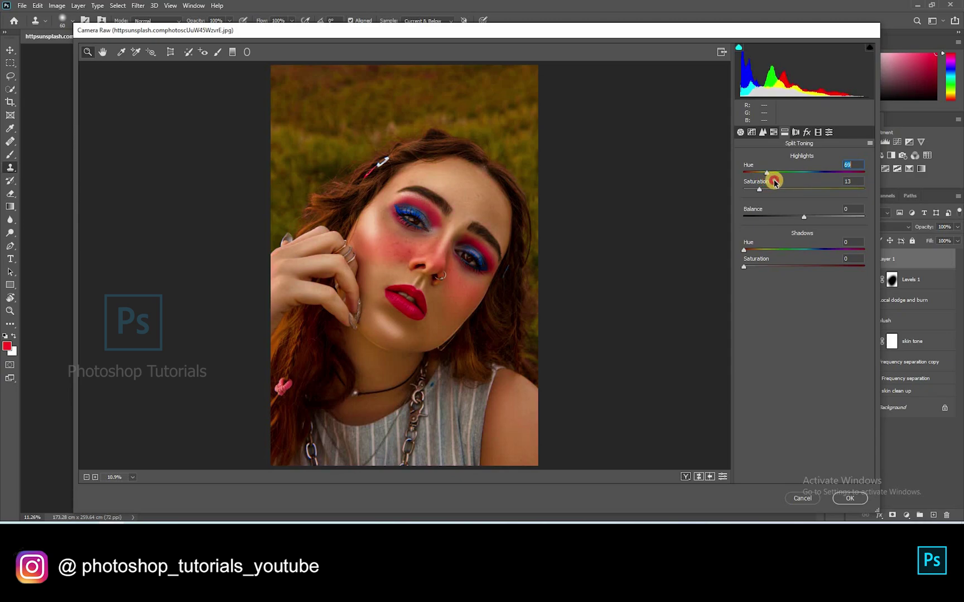
{"action": "type", "text": "80"}
{"action": "left_click_drag", "start_coordinate": [815, 186], "coordinate": [755, 184]}
{"action": "left_click_drag", "start_coordinate": [743, 267], "coordinate": [757, 173]}
{"action": "mouse_move", "coordinate": [756, 249]}
{"action": "left_mouse_down"}
{"action": "mouse_move", "coordinate": [777, 251]}
{"action": "mouse_move", "coordinate": [734, 267]}
{"action": "mouse_move", "coordinate": [751, 268]}
{"action": "mouse_move", "coordinate": [762, 251]}
{"action": "left_mouse_up"}
{"action": "left_click", "coordinate": [751, 268]}
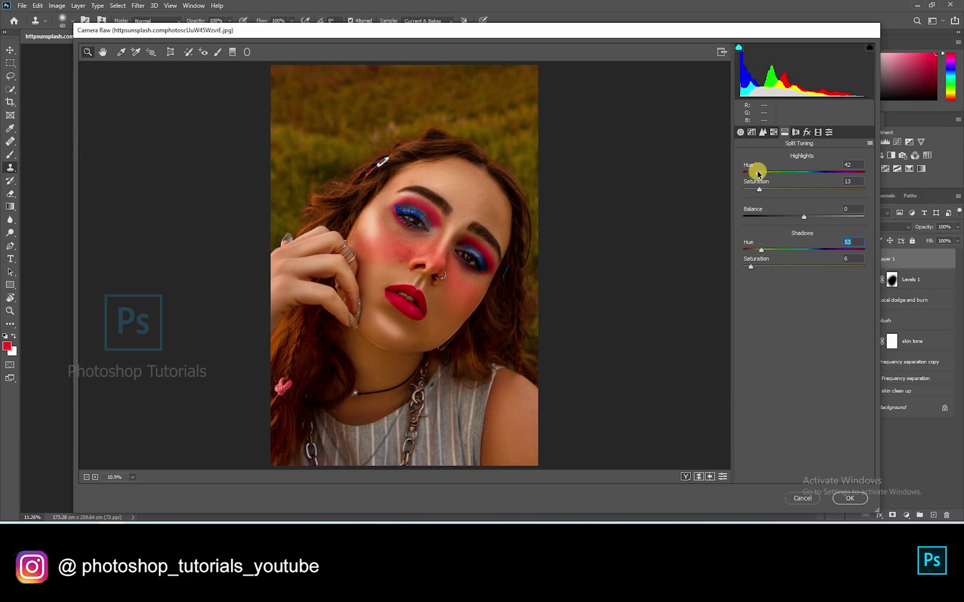
Set the split-toning highlights hue to 0 and the shadows to hue 48 with saturation 8
{"action": "left_click_drag", "start_coordinate": [757, 172], "coordinate": [733, 182]}
{"action": "left_click_drag", "start_coordinate": [757, 264], "coordinate": [787, 246]}
{"action": "left_click_drag", "start_coordinate": [849, 245], "coordinate": [762, 255]}
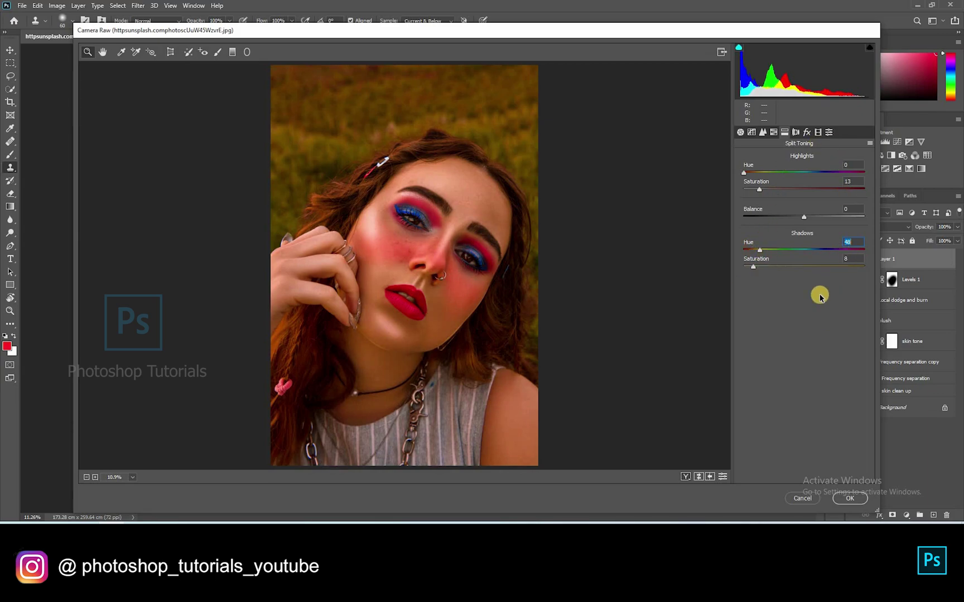
Draw a large radial filter ellipse around the woman and reset its Blacks and Highlights to 0
{"action": "left_click", "coordinate": [247, 52]}
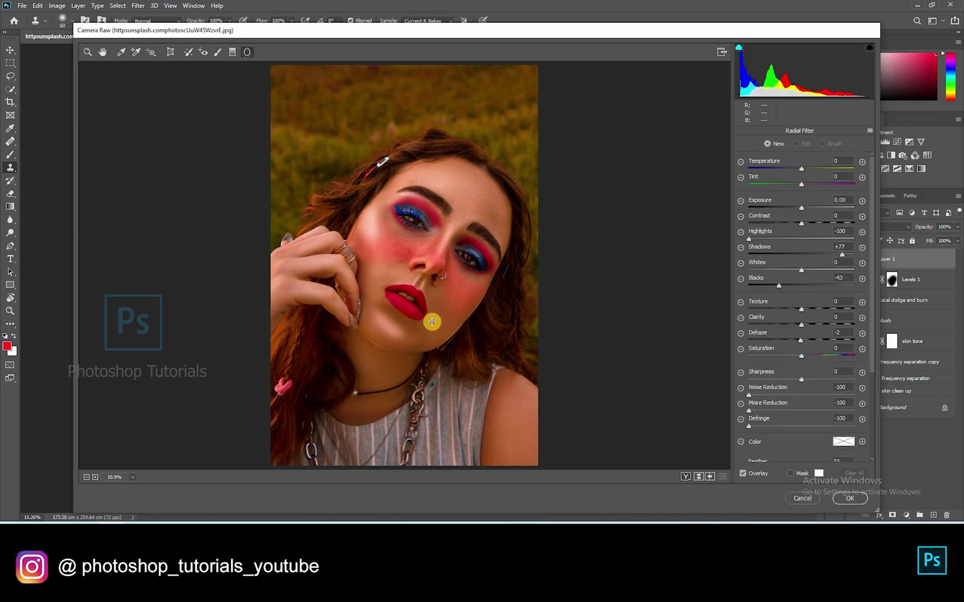
{"action": "left_click_drag", "start_coordinate": [415, 285], "coordinate": [533, 439]}
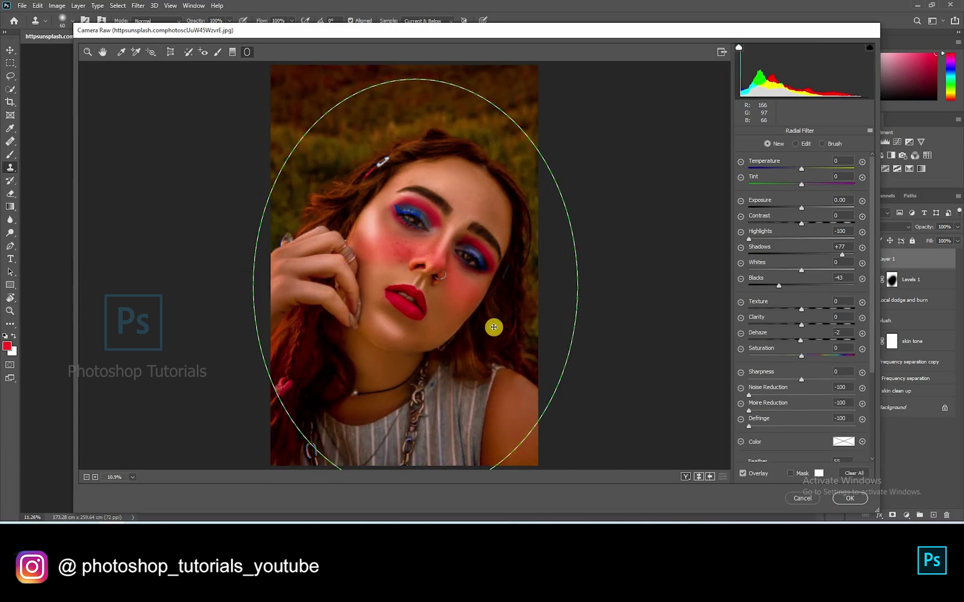
{"action": "double_click", "coordinate": [781, 287]}
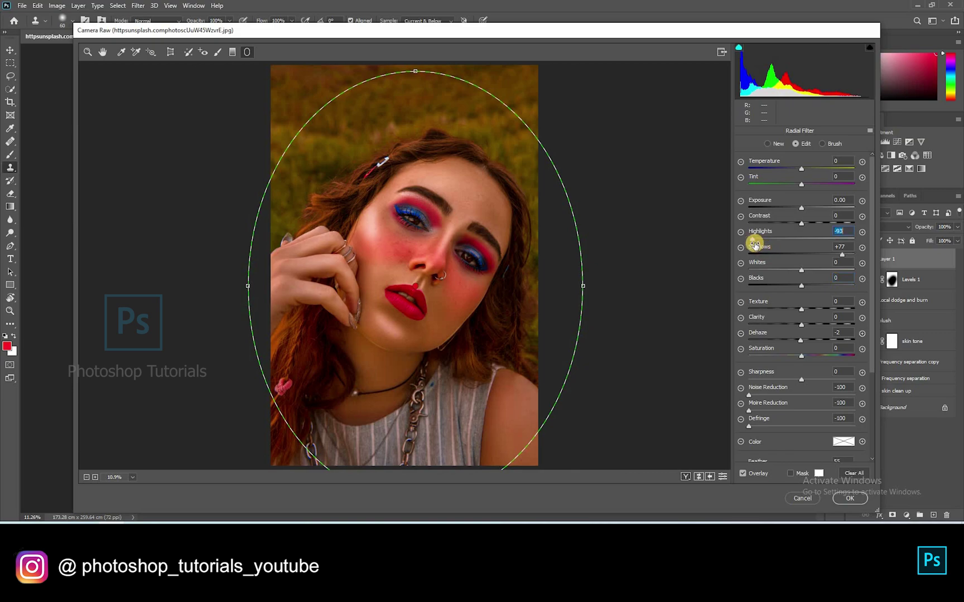
{"action": "double_click", "coordinate": [753, 240]}
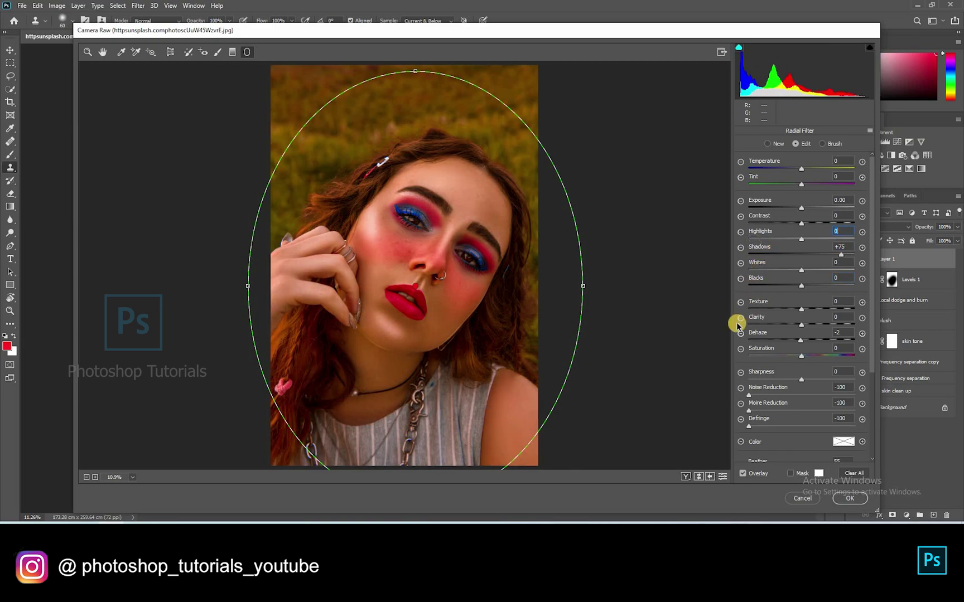
Set the radial filter's Shadows to -56 and Exposure to -0.35, then deselect the filter
{"action": "left_click_drag", "start_coordinate": [836, 257], "coordinate": [772, 260]}
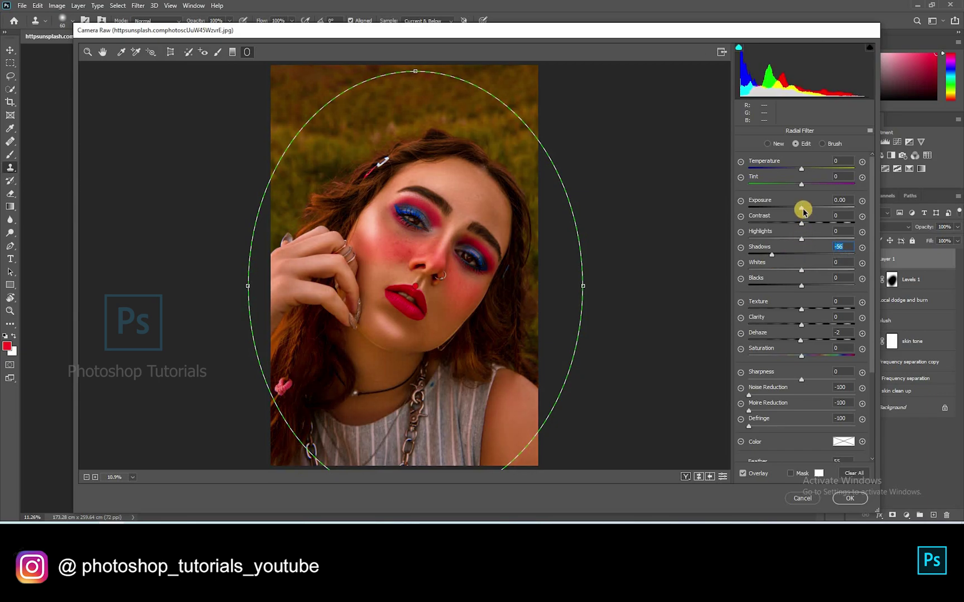
{"action": "left_click", "coordinate": [795, 211]}
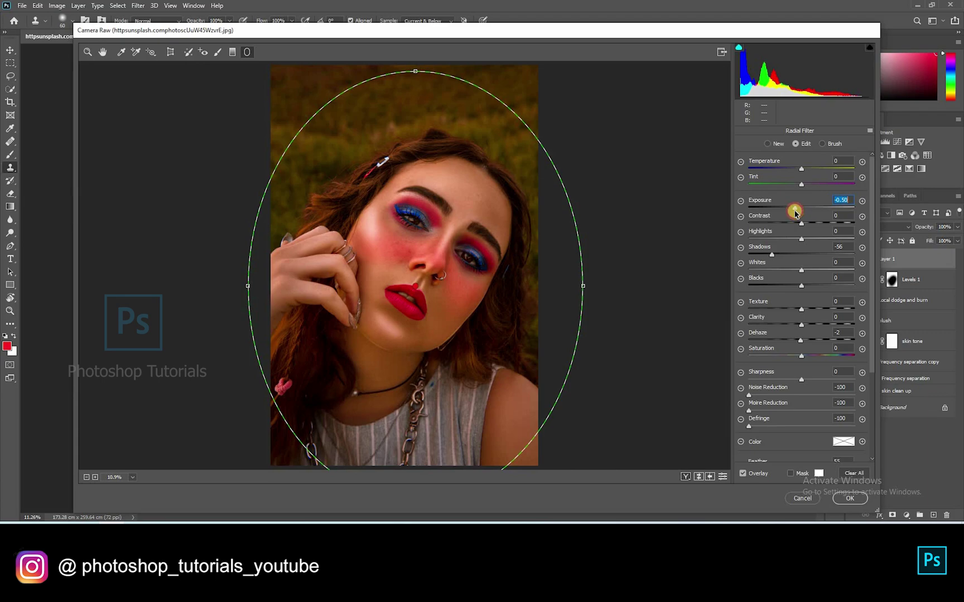
{"action": "left_click_drag", "start_coordinate": [796, 212], "coordinate": [798, 211]}
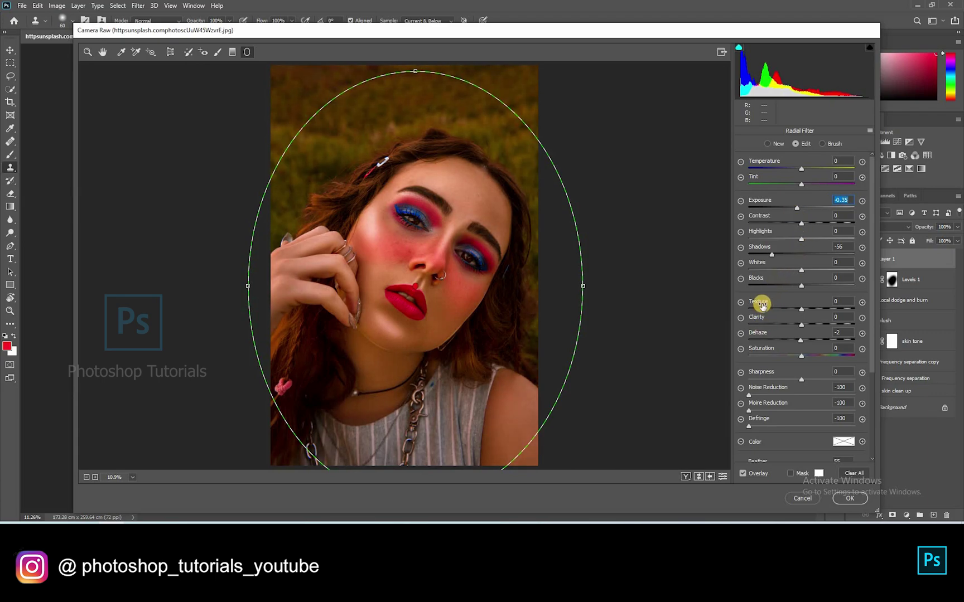
{"action": "key", "text": "n"}
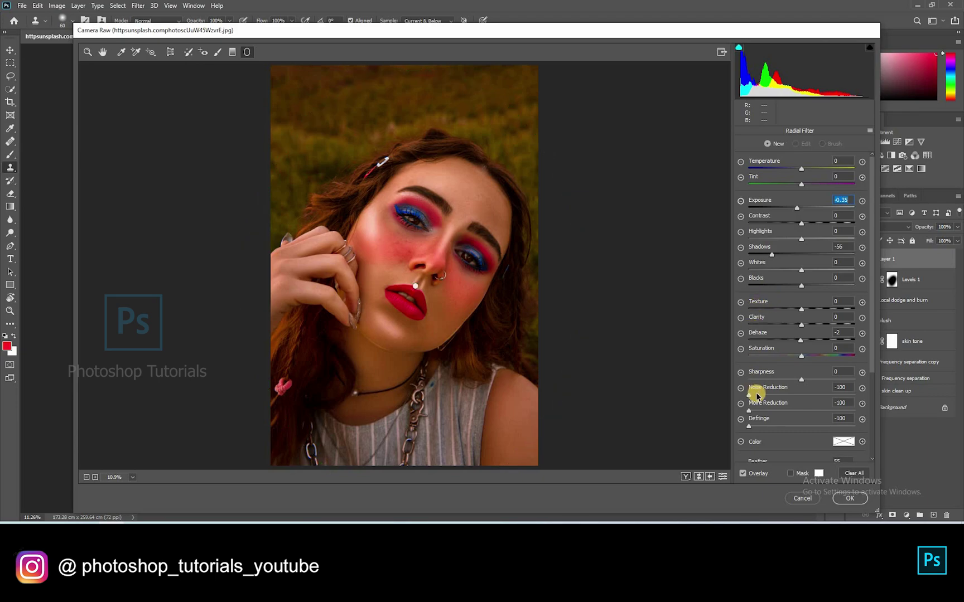
Apply the Camera Raw edits to Layer 1 and save the document as a PSD file
{"action": "left_click", "coordinate": [848, 498]}
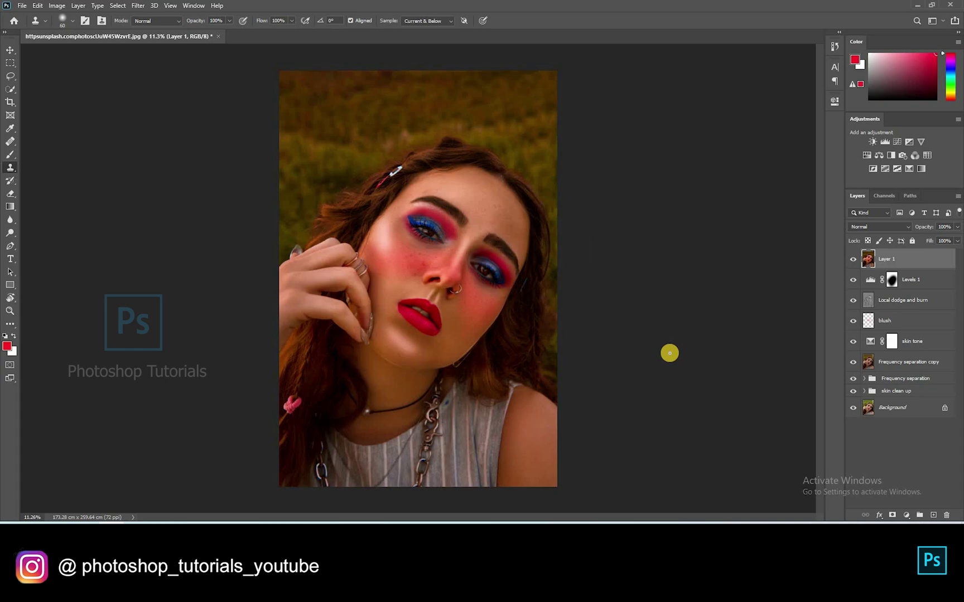
{"action": "key", "text": "ctrl+s"}
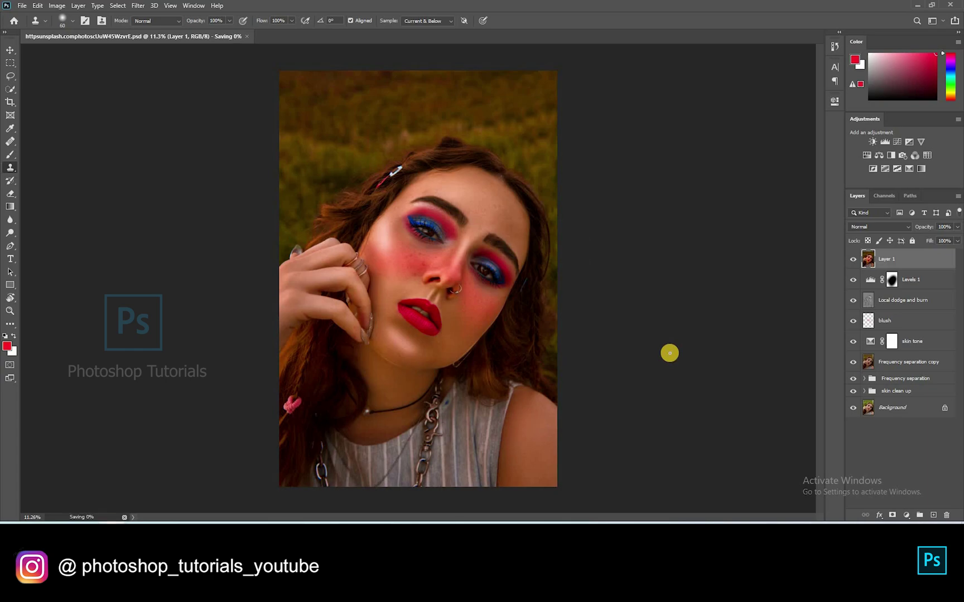